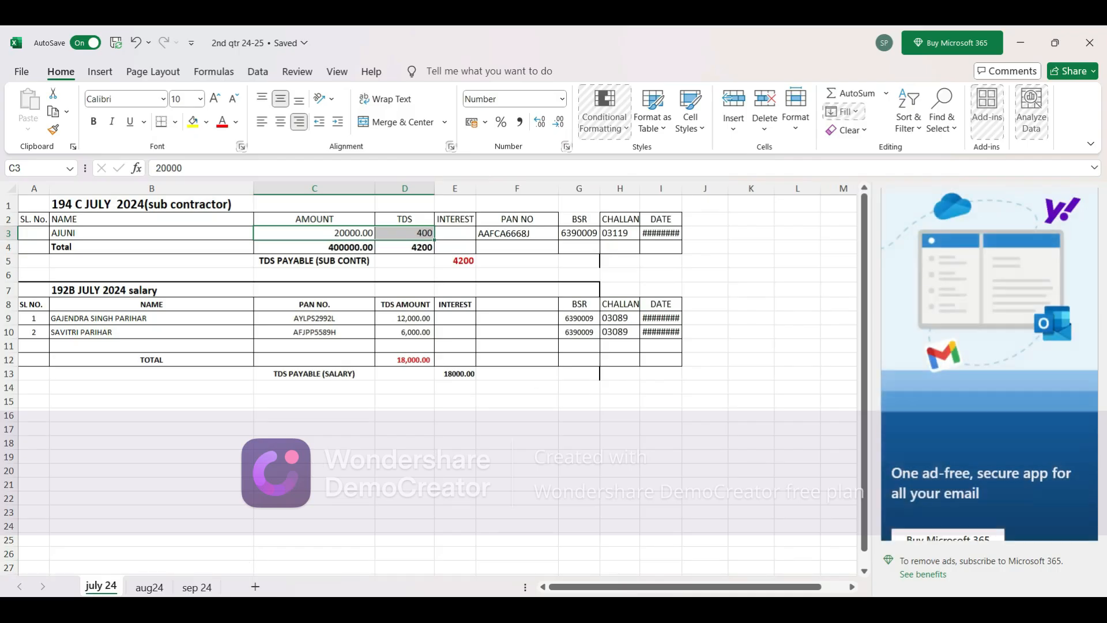
# Step: Review the aug24 and sep 24 sheets, and widen the DATE column on the july 24 sheet to show full dates
pyautogui.click(151, 589)
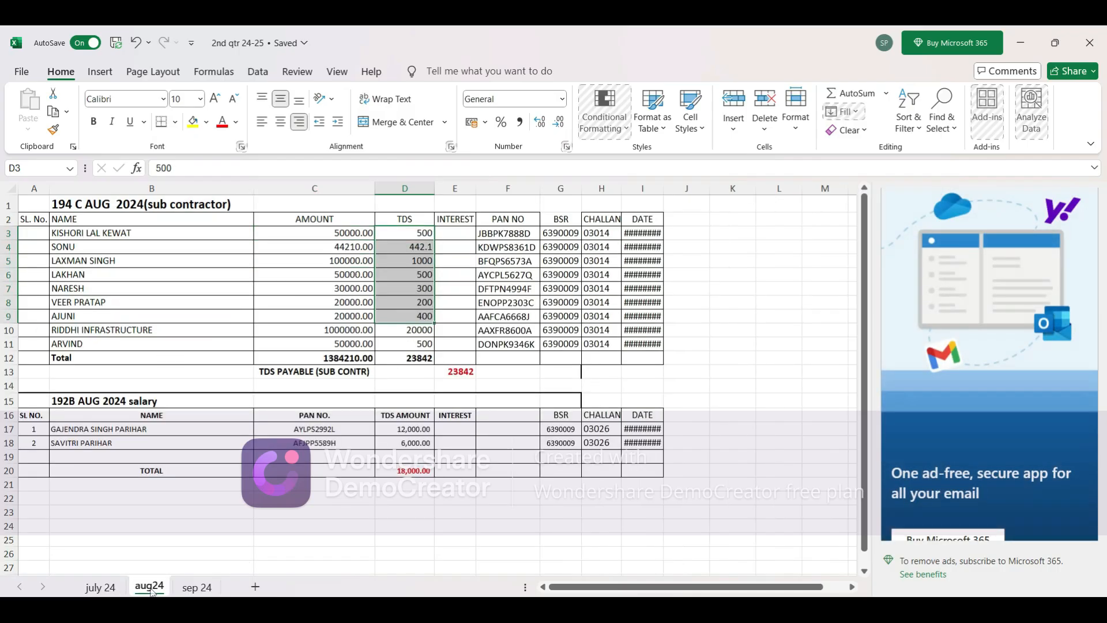
pyautogui.click(205, 588)
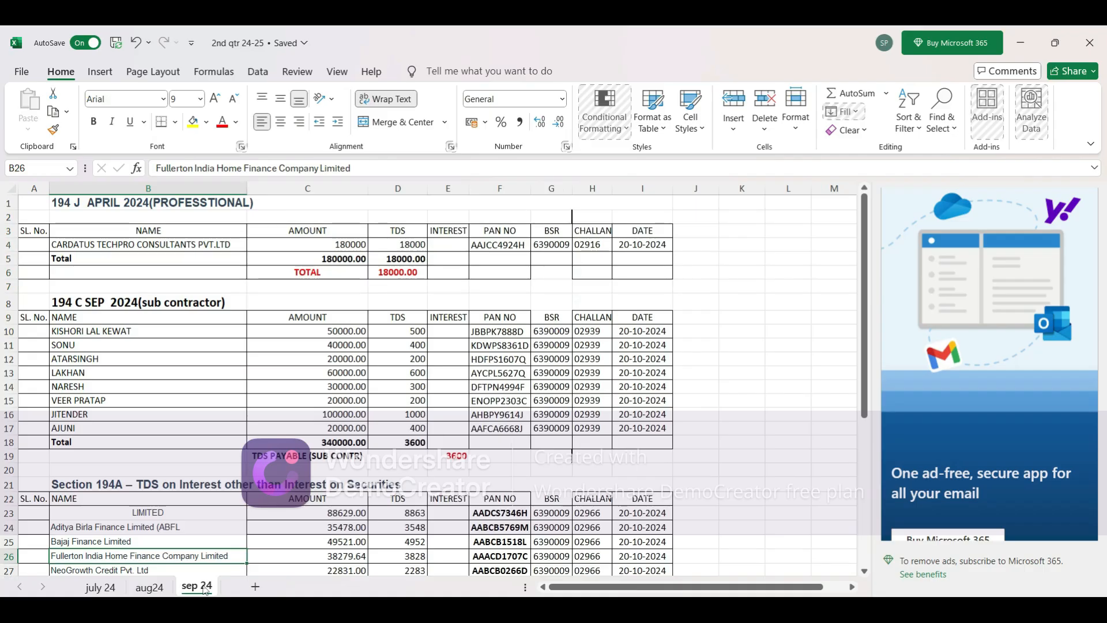
pyautogui.click(100, 587)
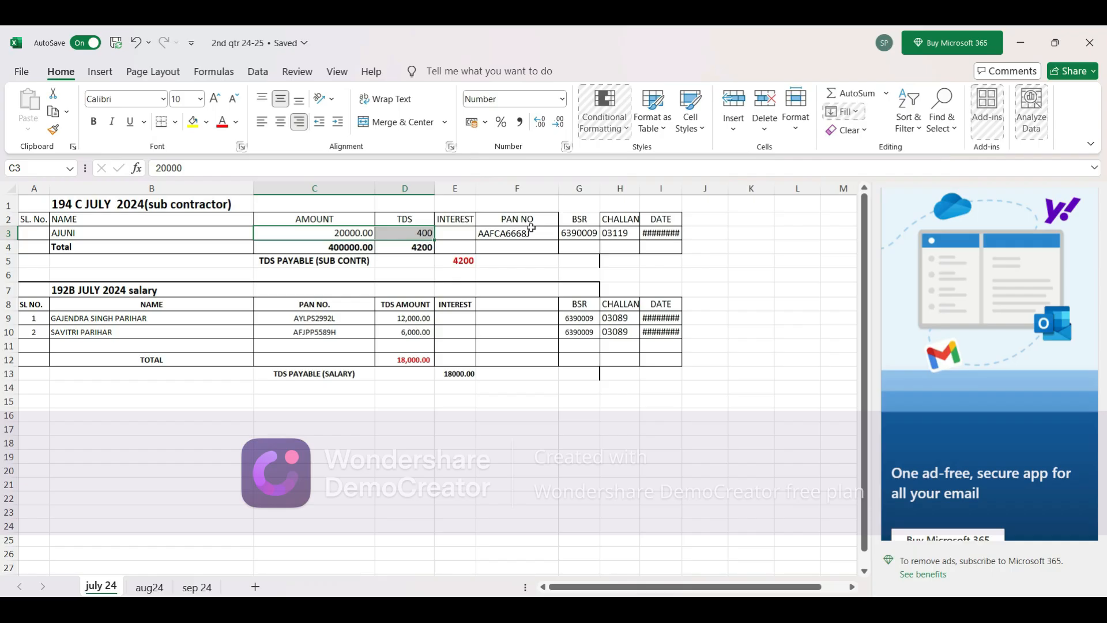
pyautogui.moveTo(682, 187); pyautogui.dragTo(709, 189)
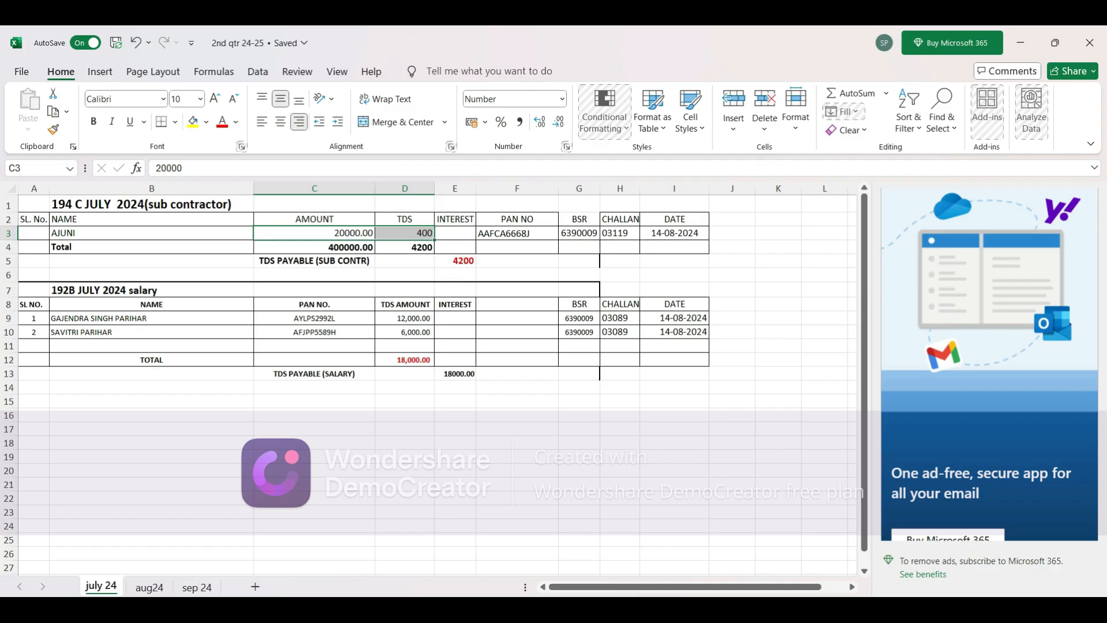
# Step: Switch to the 2nd qtr folder in File Explorer and examine the challan receipt PDF (not the director one) in challan > july
pyautogui.click(523, 612)
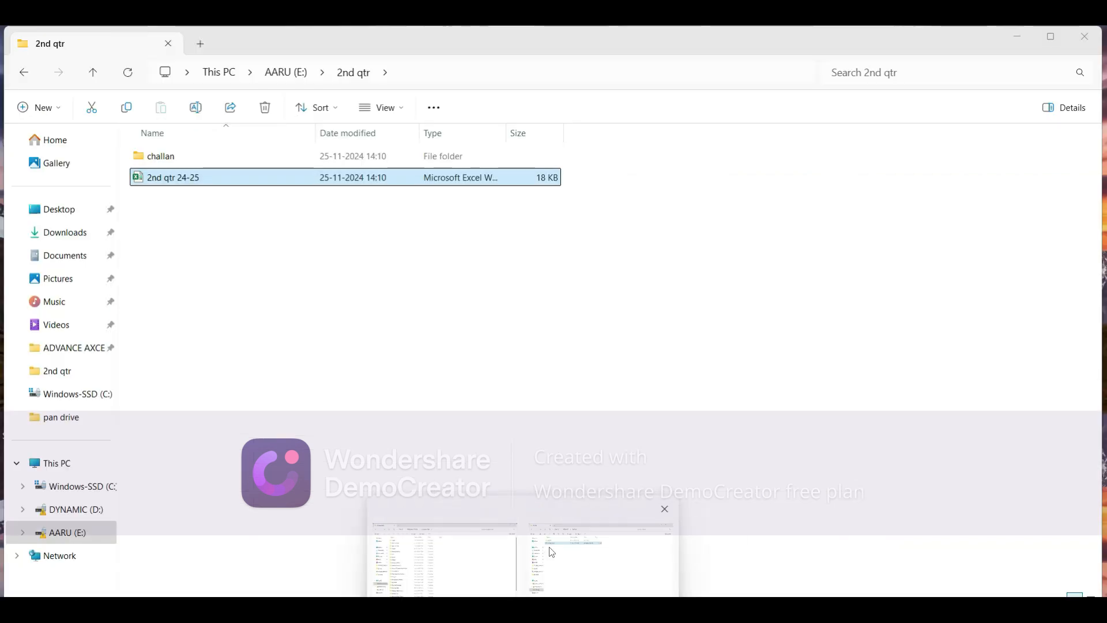
pyautogui.click(552, 551)
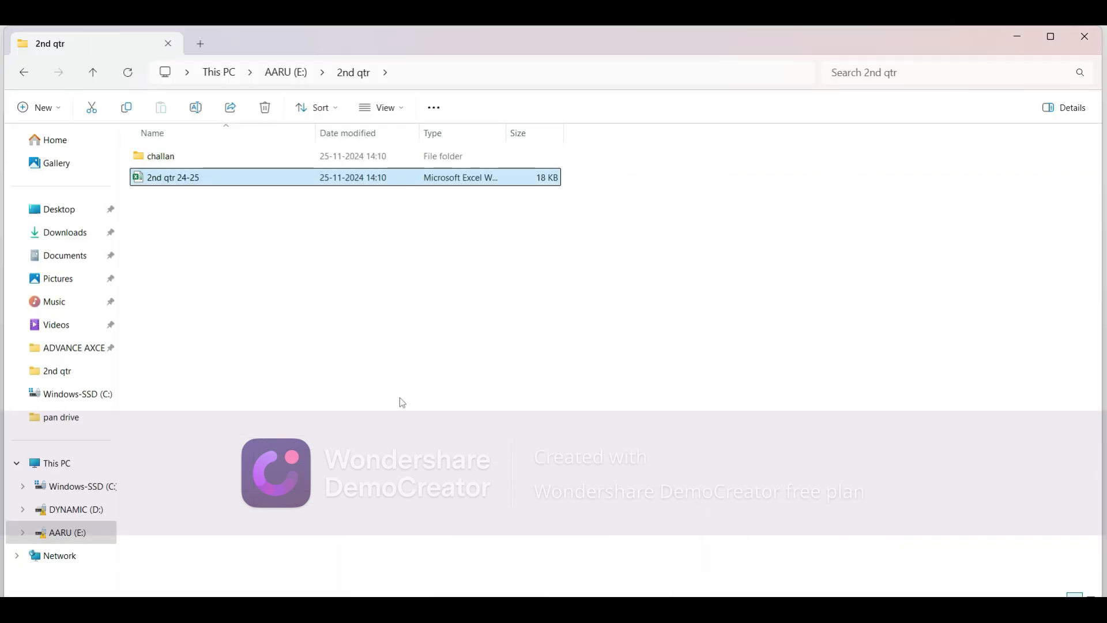
pyautogui.doubleClick(219, 157)
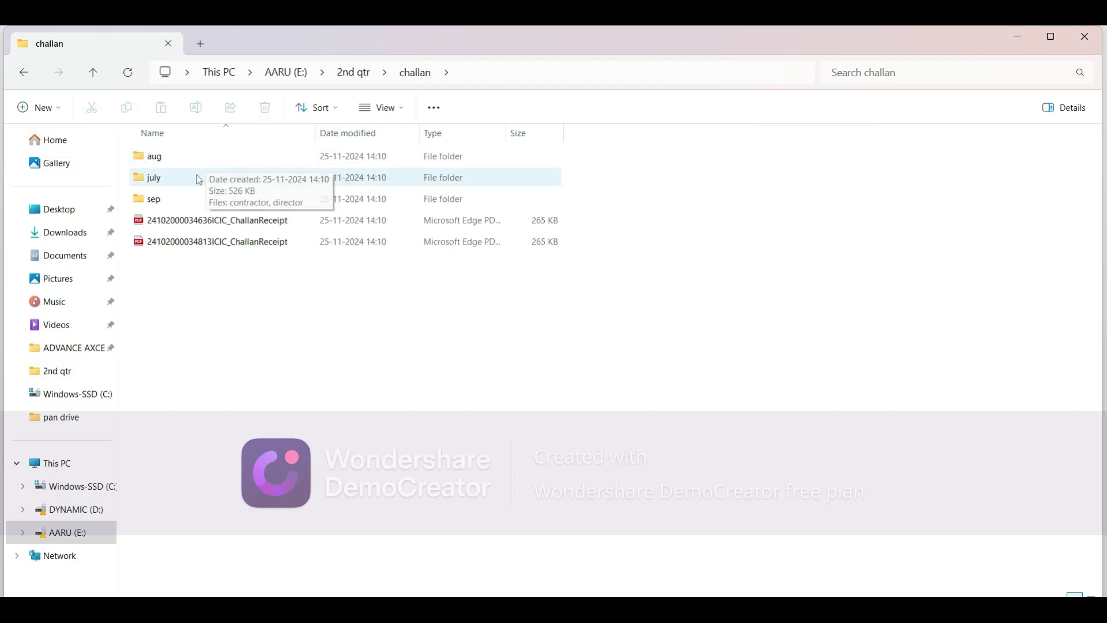
pyautogui.doubleClick(191, 185)
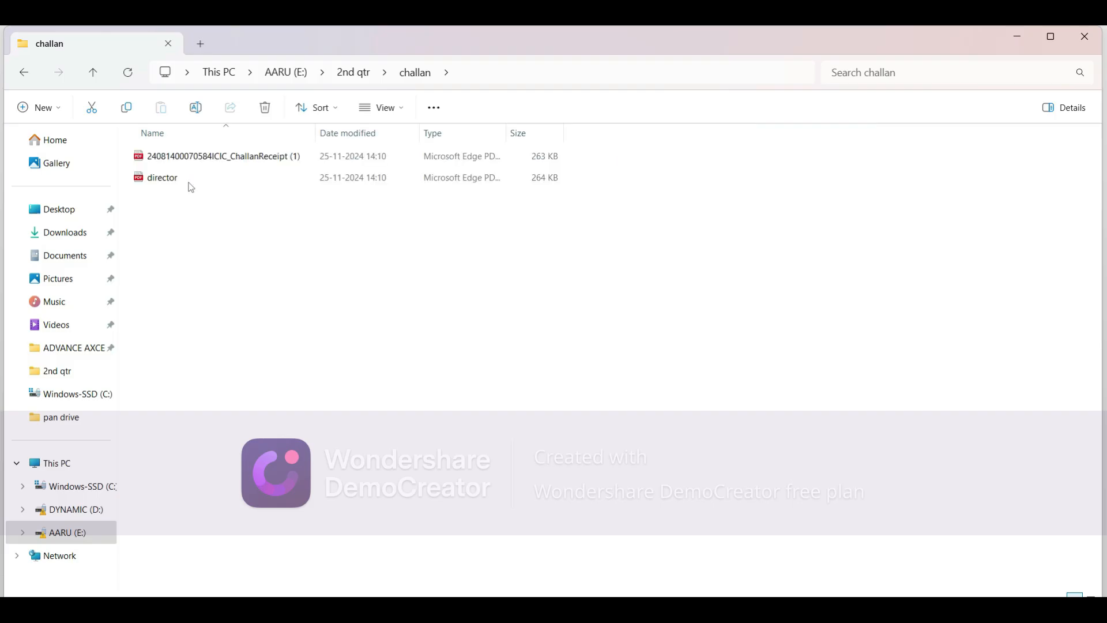
pyautogui.click(220, 160)
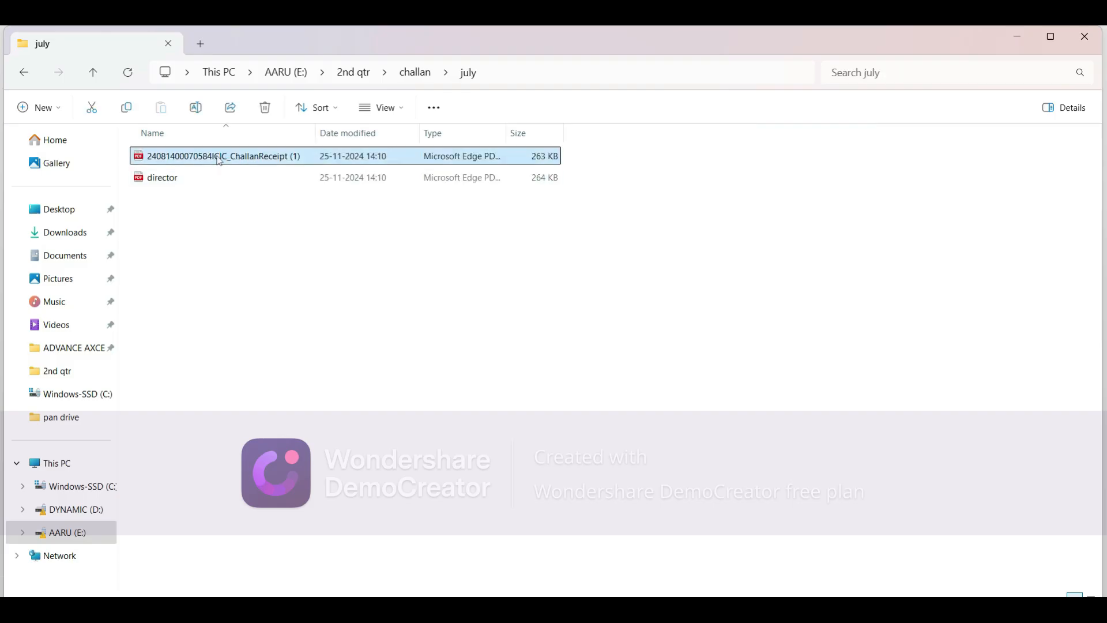
pyautogui.doubleClick(220, 161)
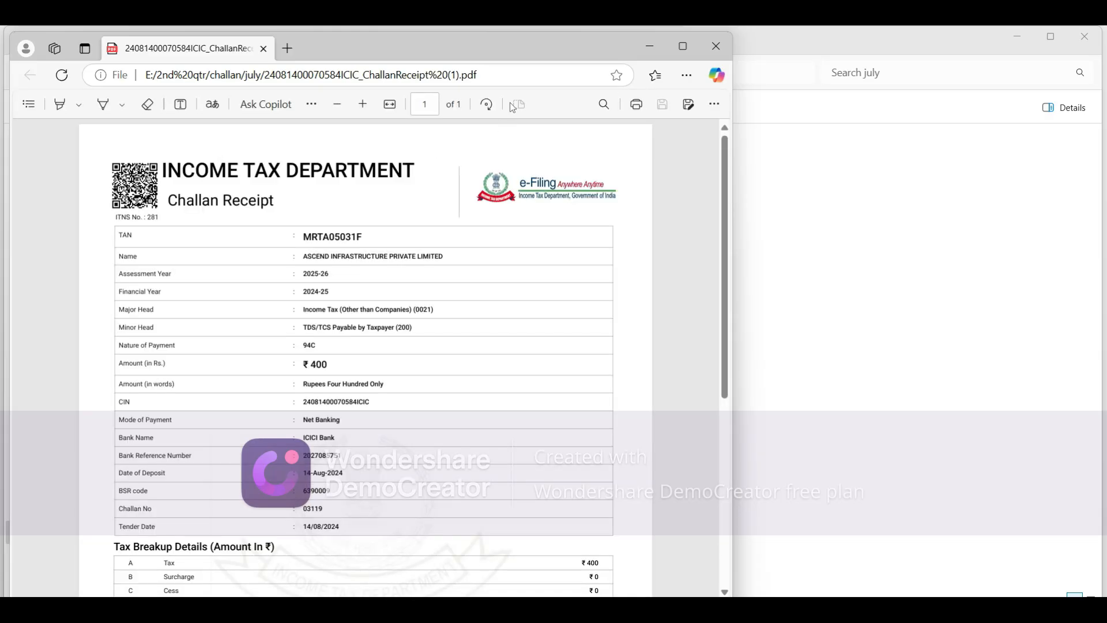
pyautogui.click(683, 46)
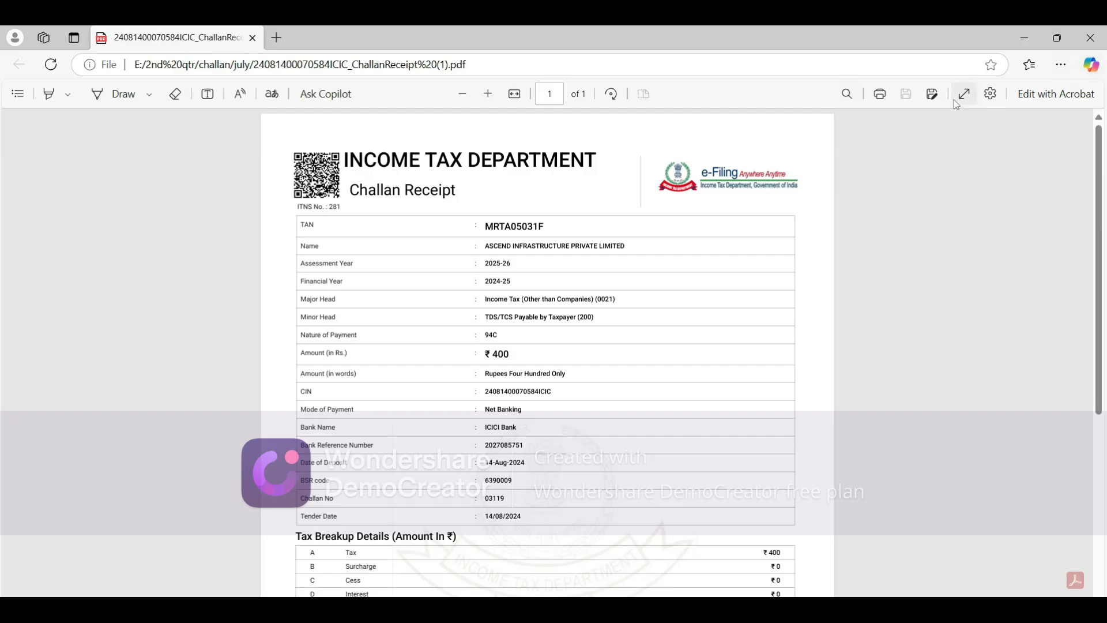
pyautogui.click(253, 37)
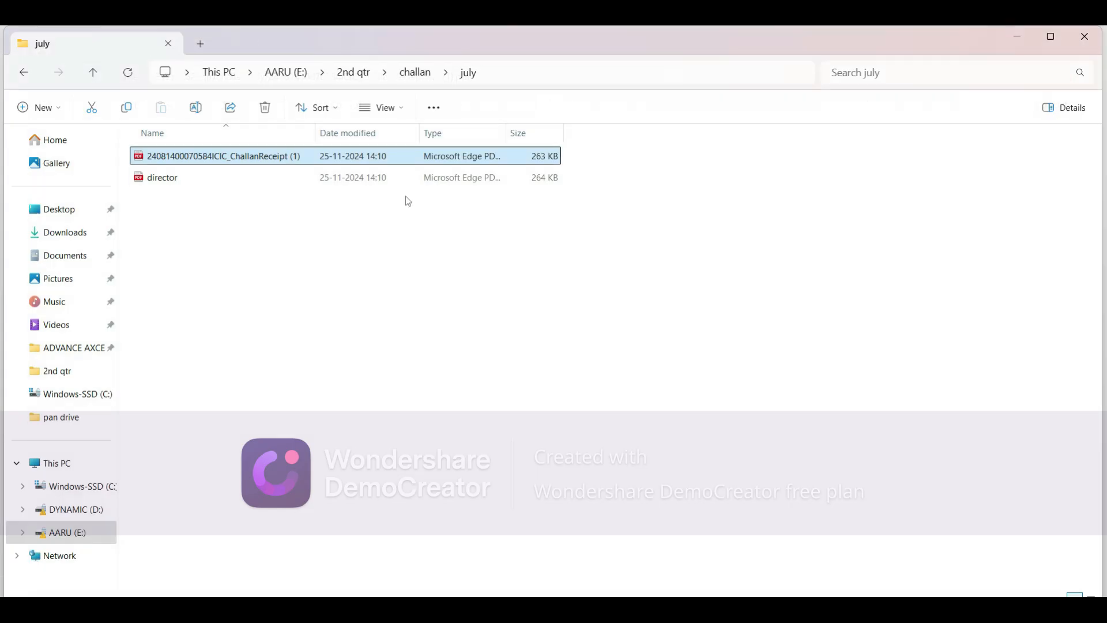
# Step: Switch back to the 2nd qtr 24-25 workbook and examine the july 24 sheet's TDS amounts, BSR codes, challan numbers and dates
pyautogui.moveTo(777, 605)
pyautogui.click(776, 559)
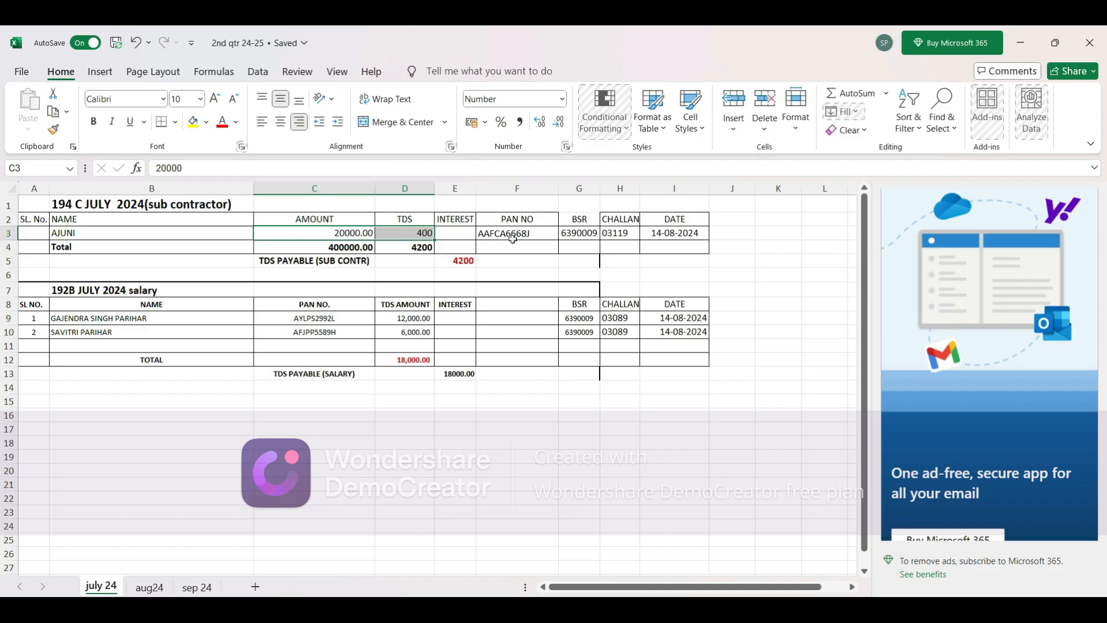
pyautogui.hotkey('ctrl', 'shift', '+')
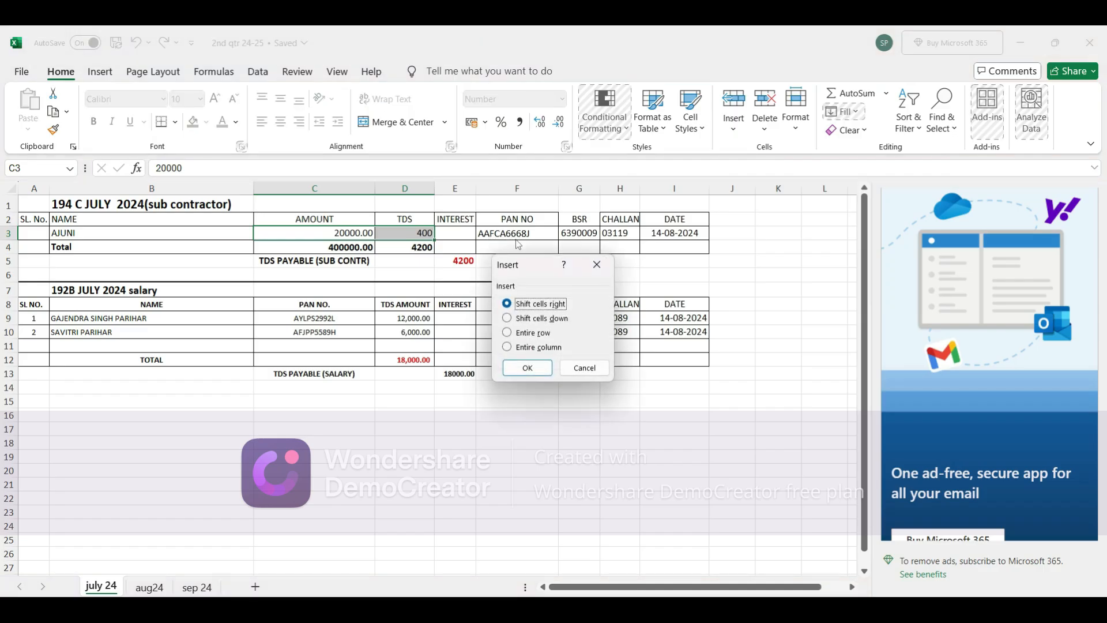
pyautogui.click(597, 264)
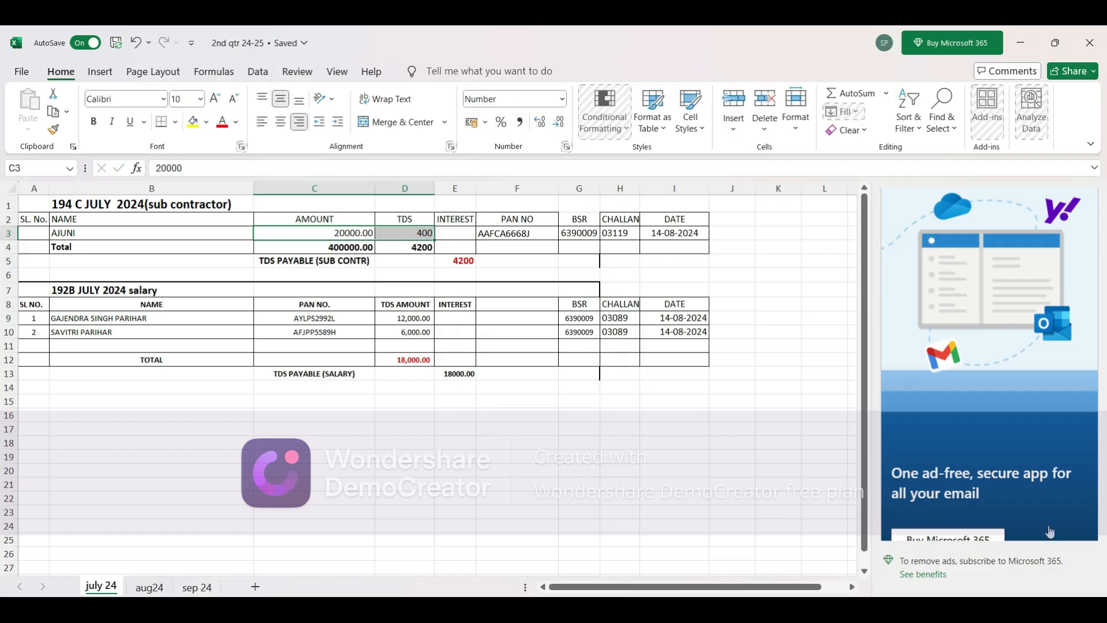
pyautogui.scroll(4, 829, 420)
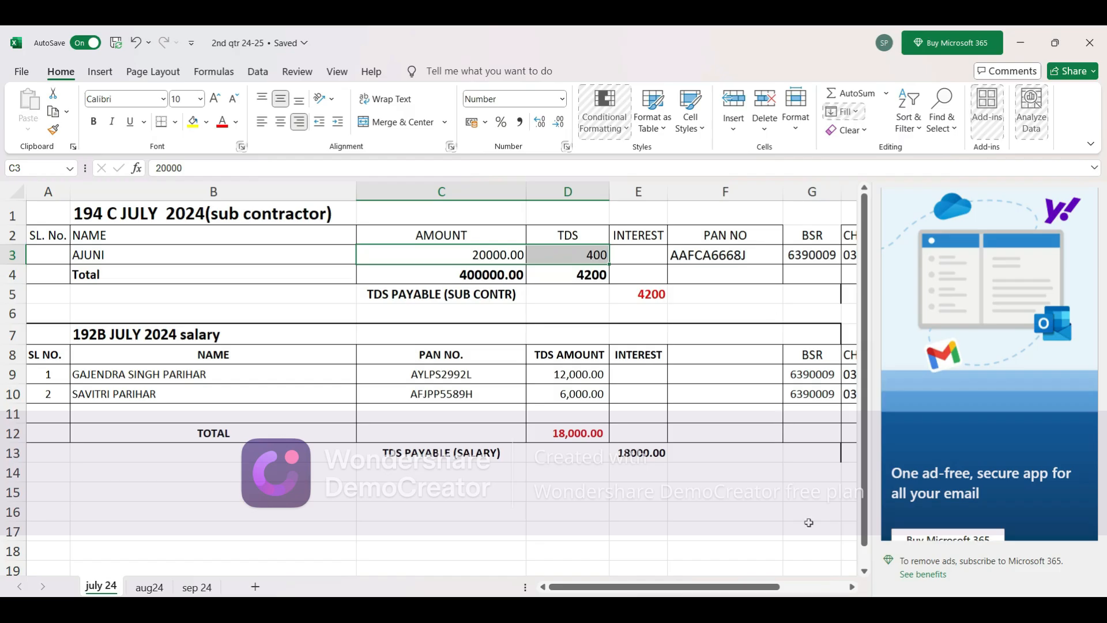
pyautogui.click(852, 587)
pyautogui.click(852, 587)
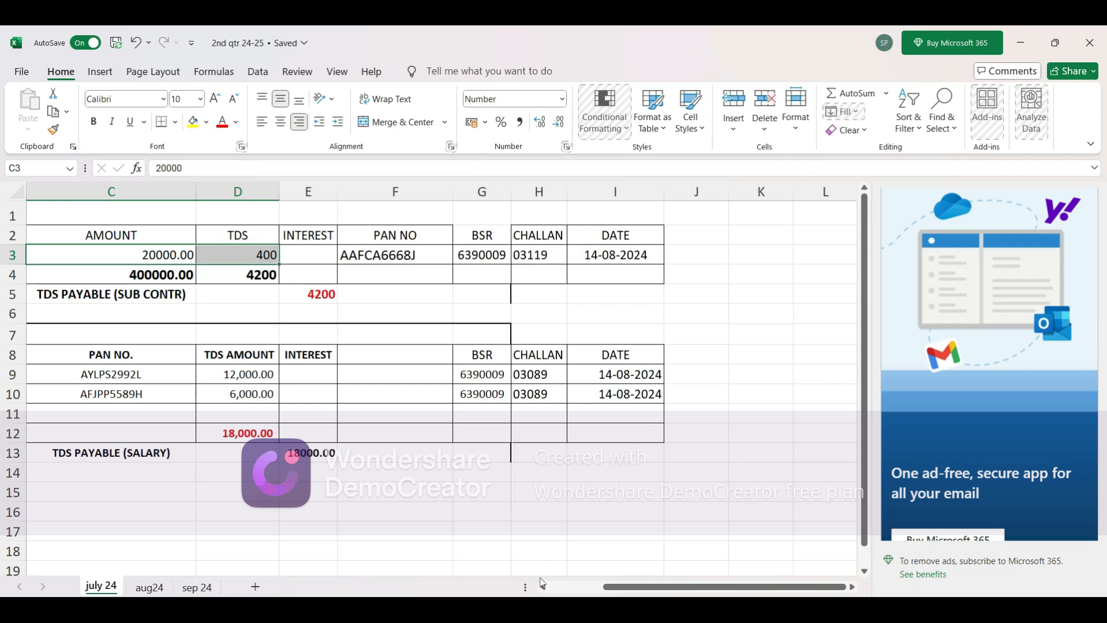
pyautogui.click(544, 588)
pyautogui.click(544, 588)
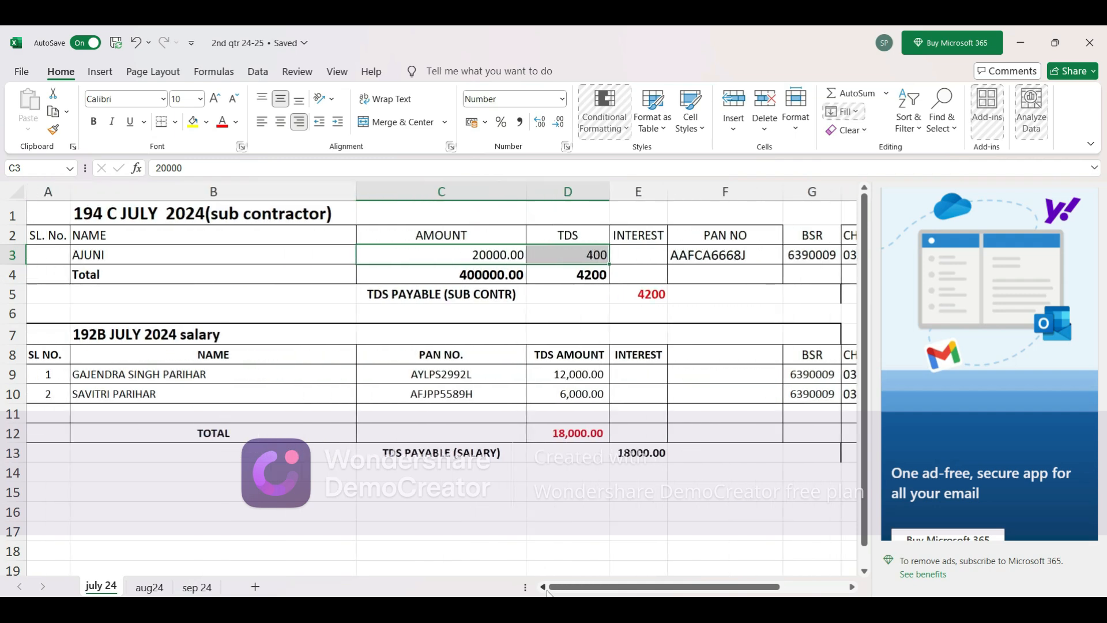
# Step: Switch to Chrome, search Google for "tin nsdl" and open Protean's e-TDS/TCS result
pyautogui.moveTo(745, 610)
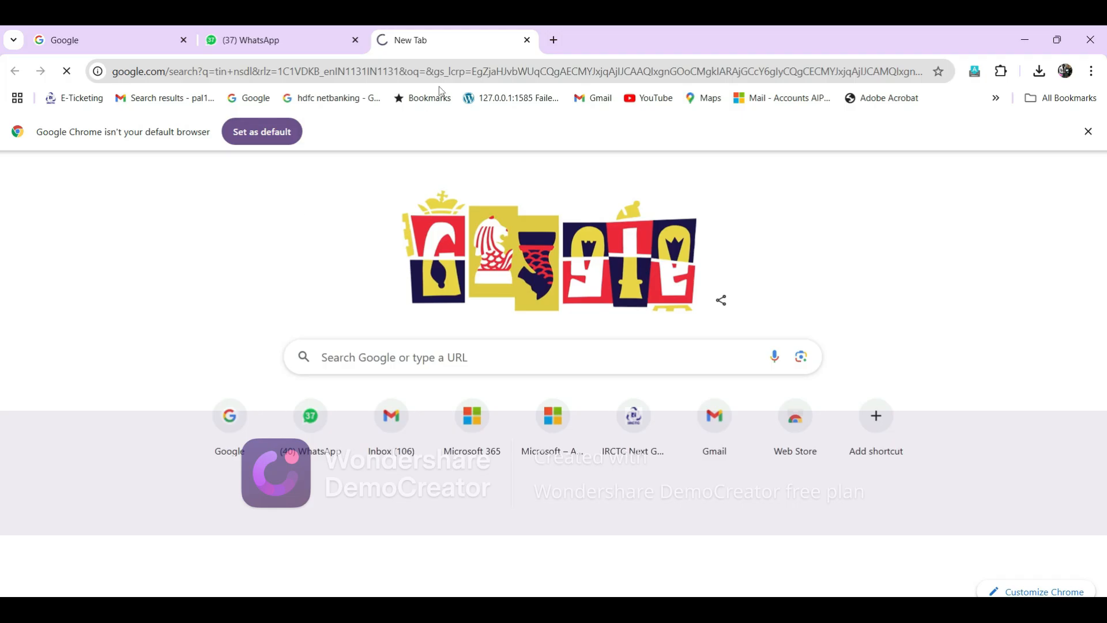
pyautogui.click(447, 360)
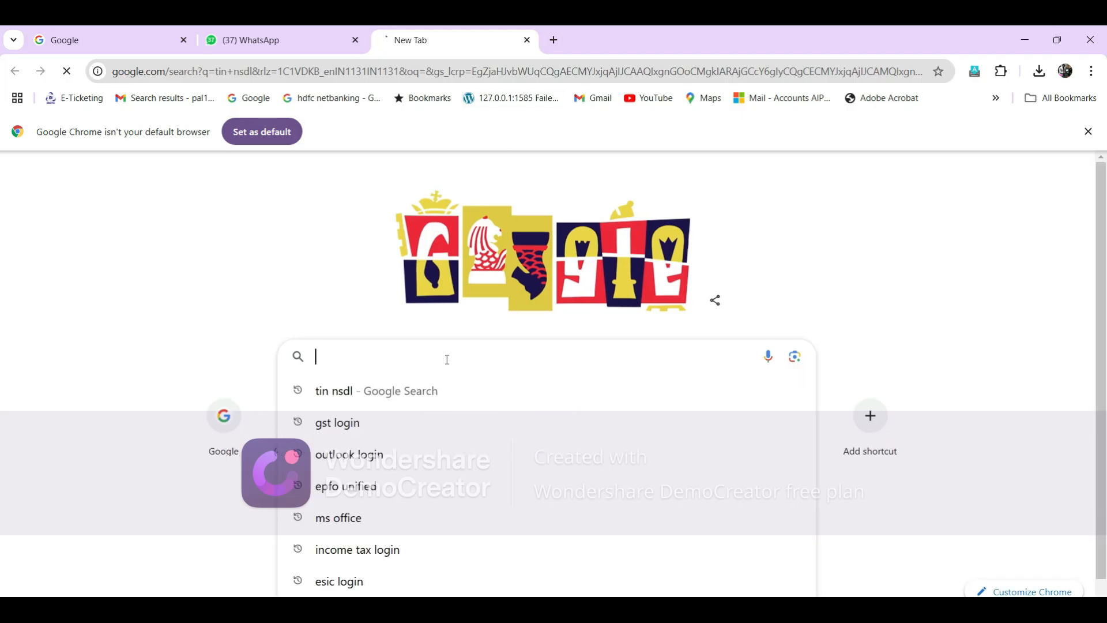
pyautogui.click(392, 395)
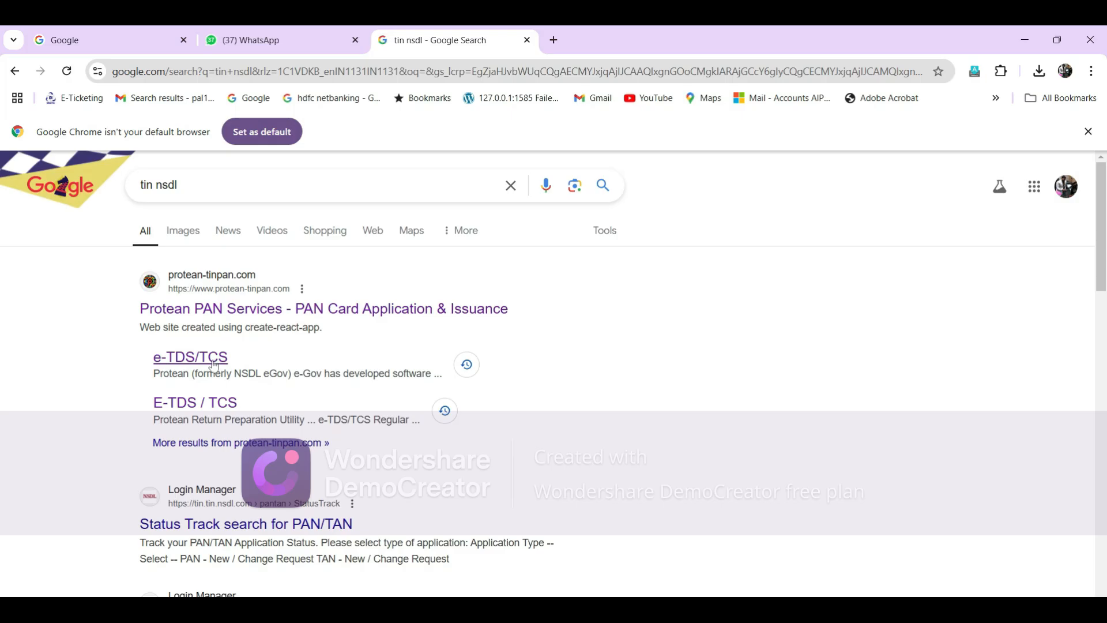
pyautogui.click(215, 365)
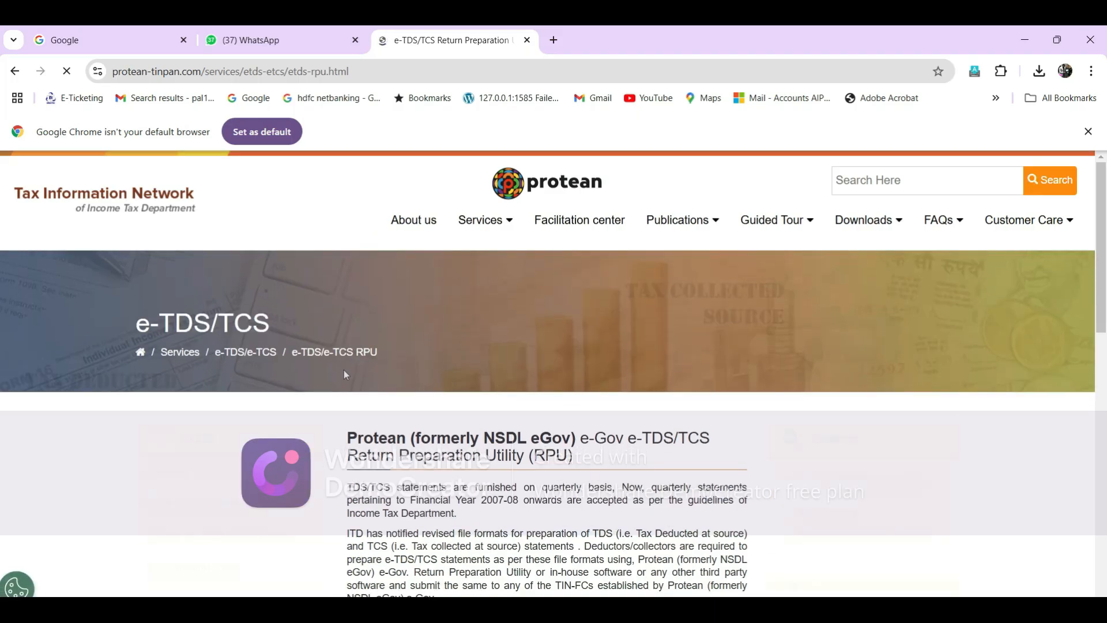
# Step: Download RPU version 5.2 from the RPU for Quarterly Returns section
pyautogui.moveTo(1064, 233)
pyautogui.moveTo(1102, 233); pyautogui.dragTo(1104, 382)
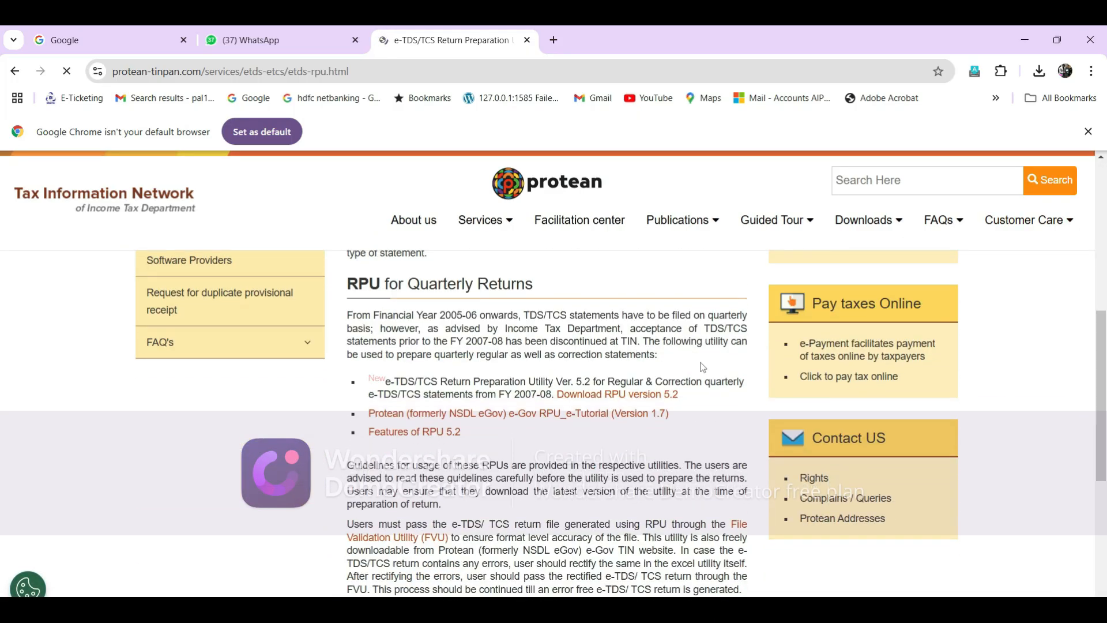
pyautogui.click(629, 397)
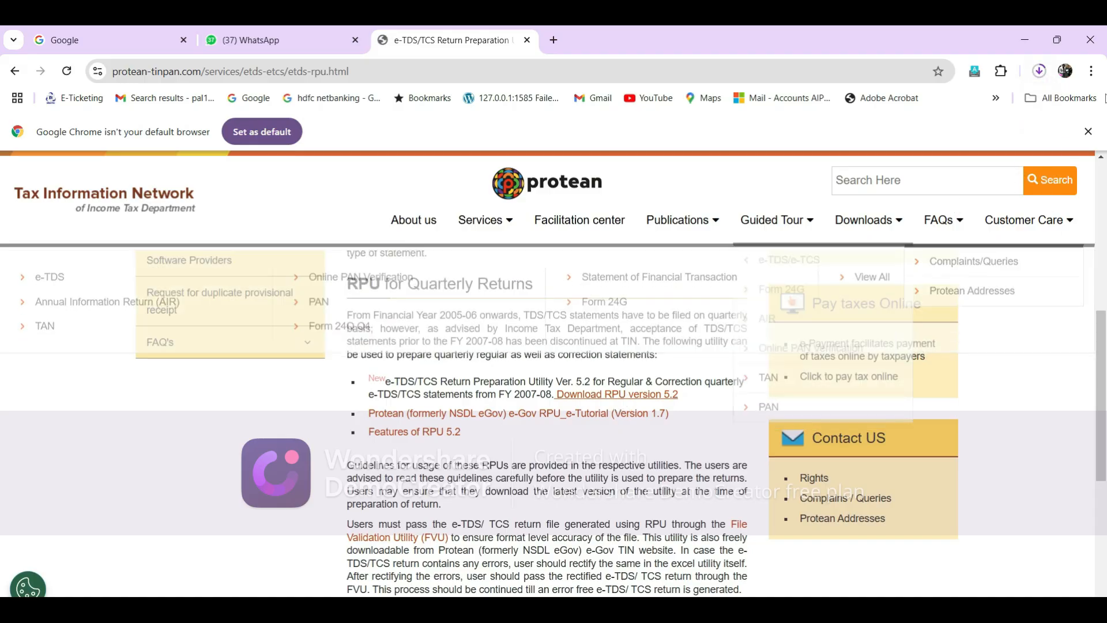
# Step: Open the downloaded TDS_RPU_5.3.zip, launch the TDS_RPU_5.3 executable jar from its folder and accept the Java prerequisites message
pyautogui.click(1039, 72)
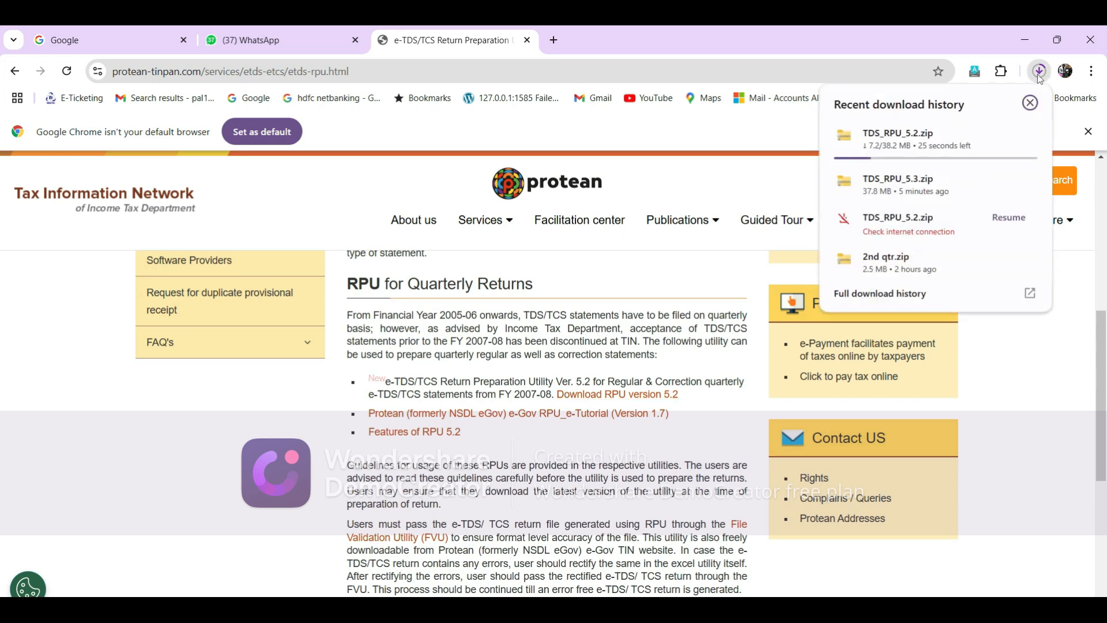
pyautogui.click(951, 194)
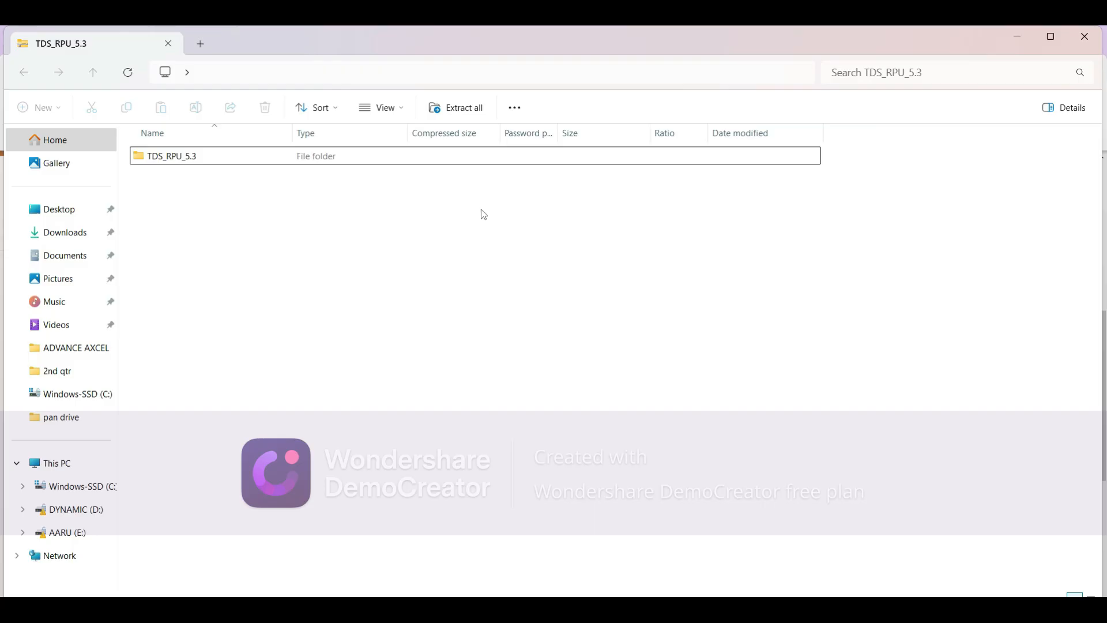
pyautogui.doubleClick(340, 162)
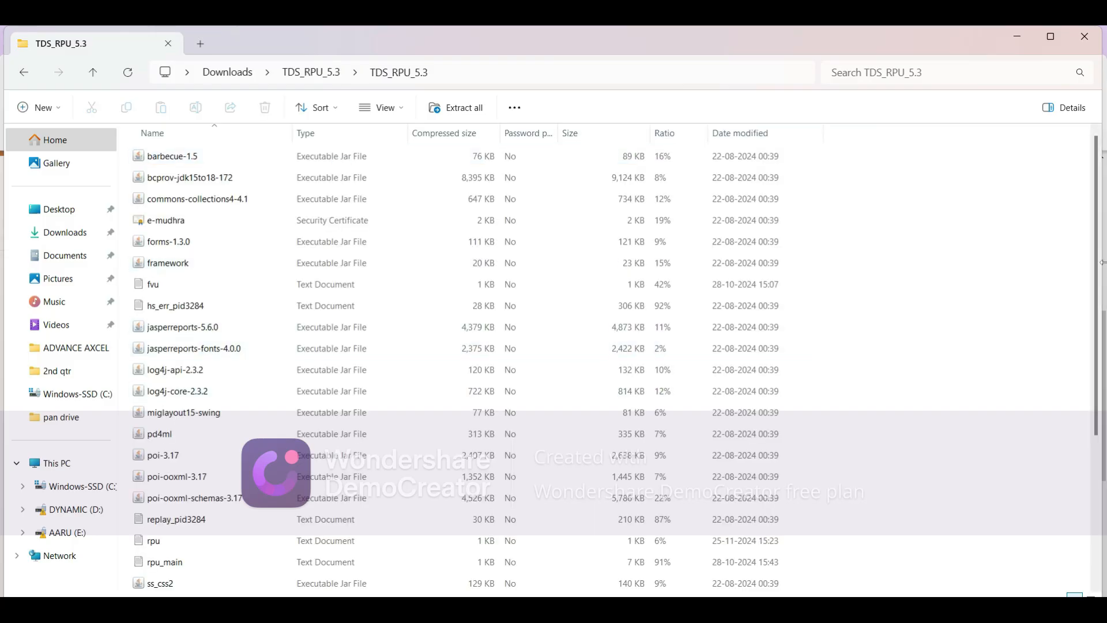
pyautogui.moveTo(1101, 248); pyautogui.dragTo(1104, 382)
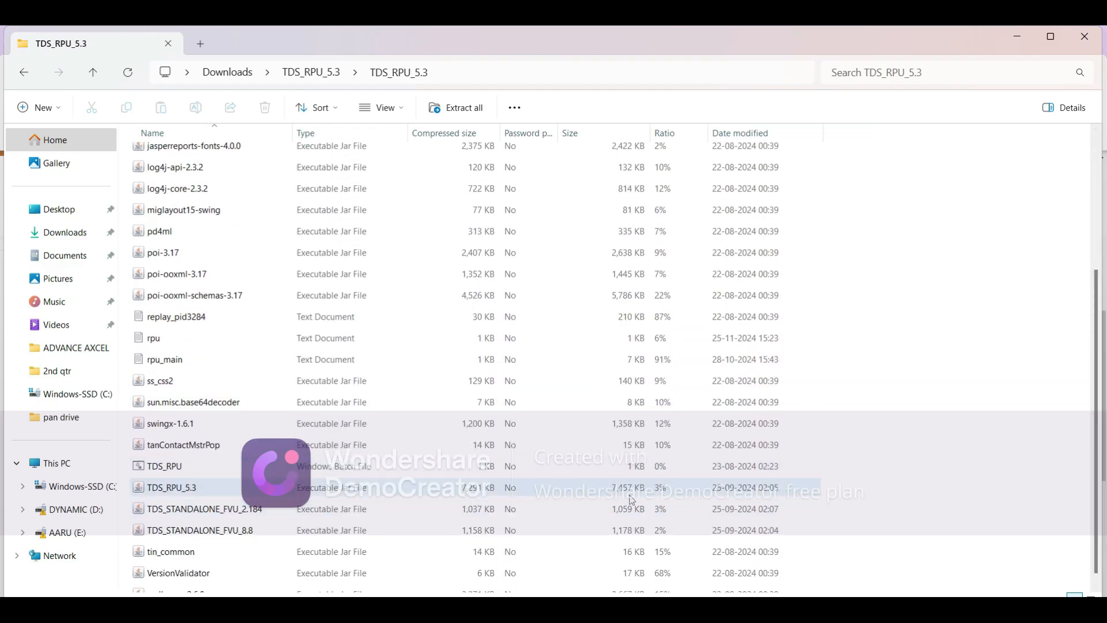
pyautogui.click(189, 490)
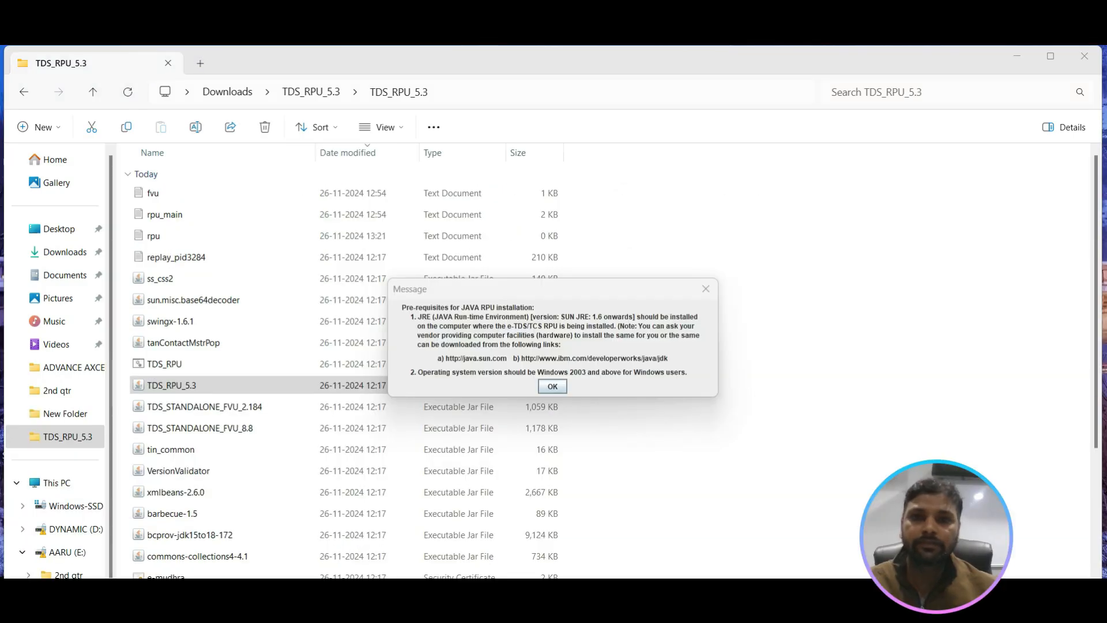
pyautogui.click(553, 387)
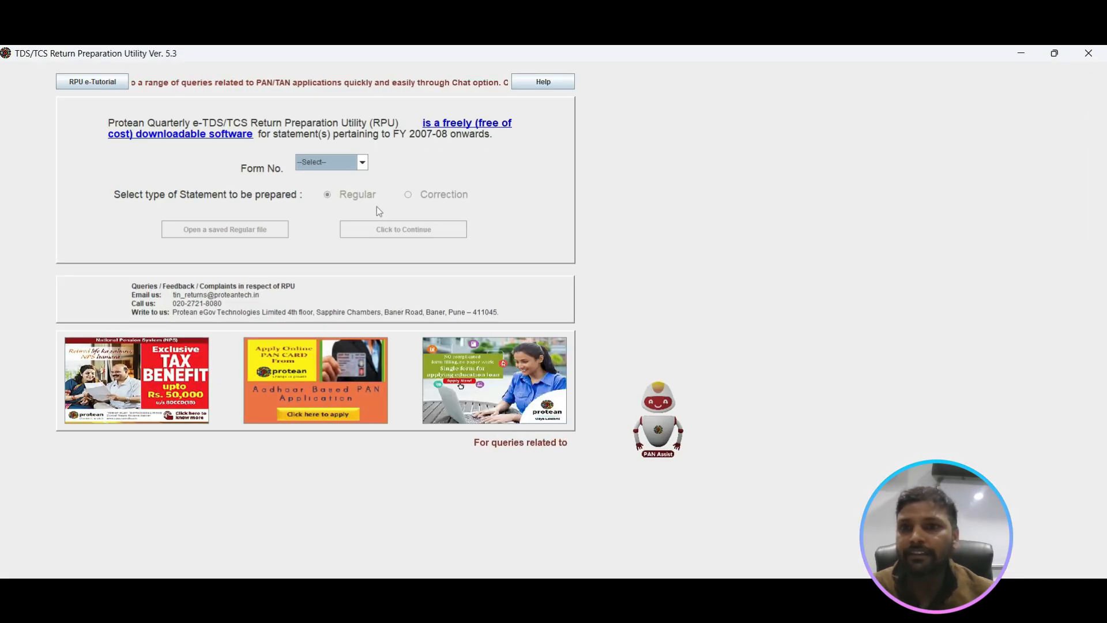
# Step: Start a regular statement for Form No. 26Q
pyautogui.click(362, 163)
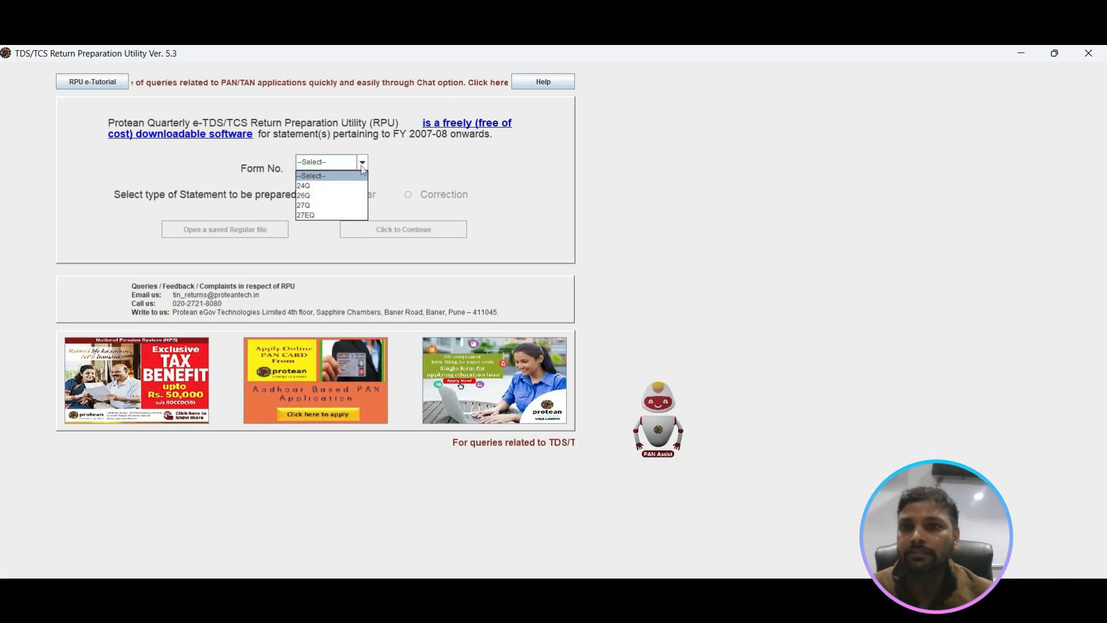
pyautogui.click(344, 196)
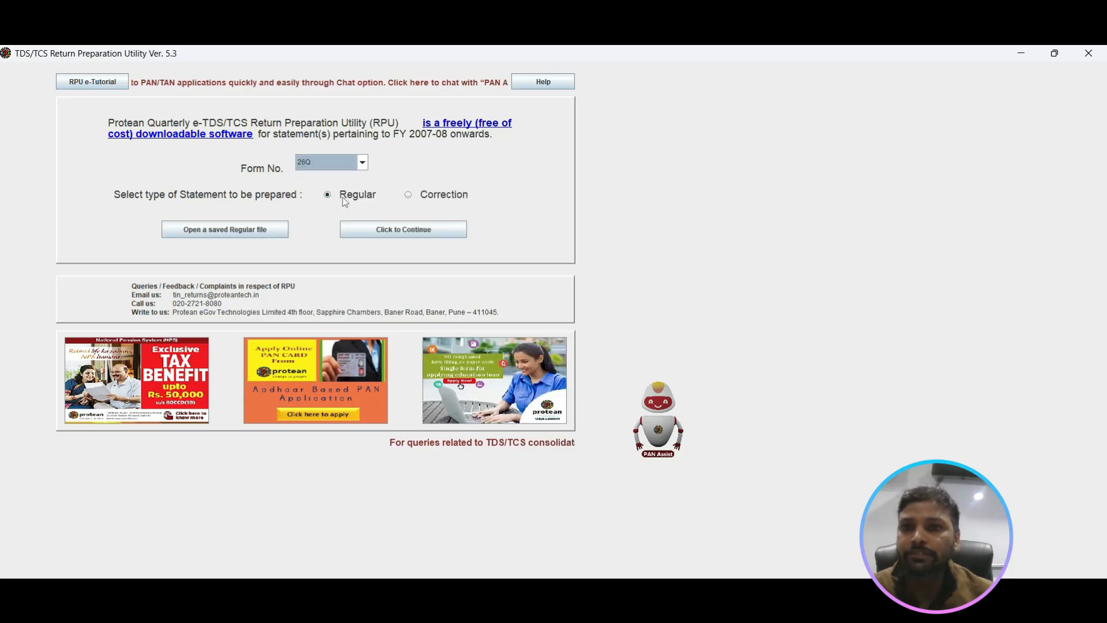
pyautogui.click(386, 231)
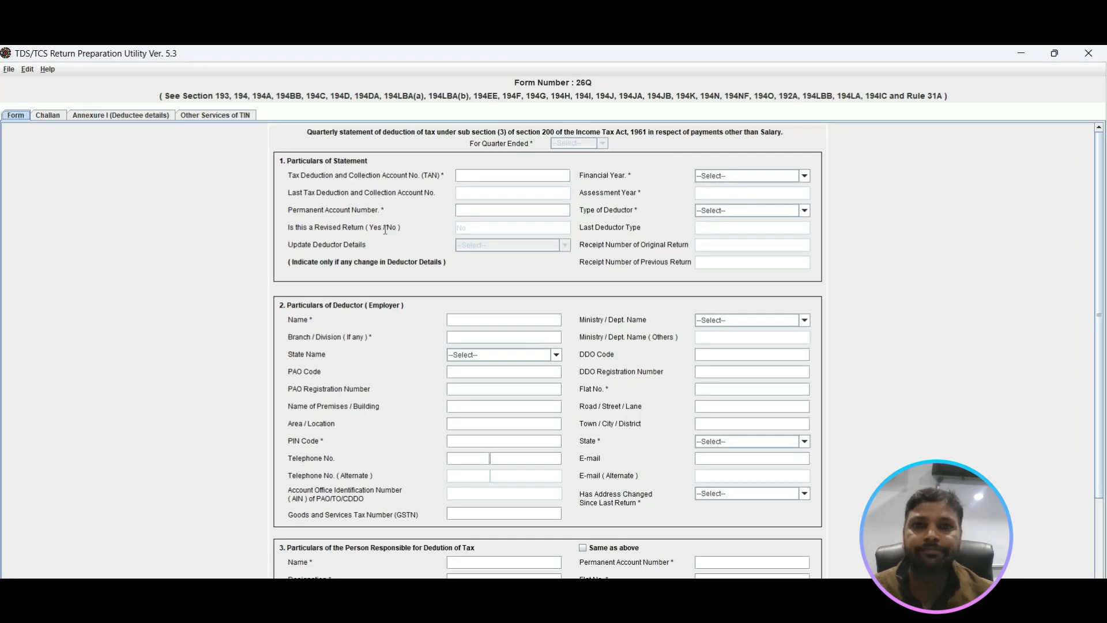
# Step: Enter the deductor's TAN and Permanent Account Number in the particulars of statement
pyautogui.click(532, 174)
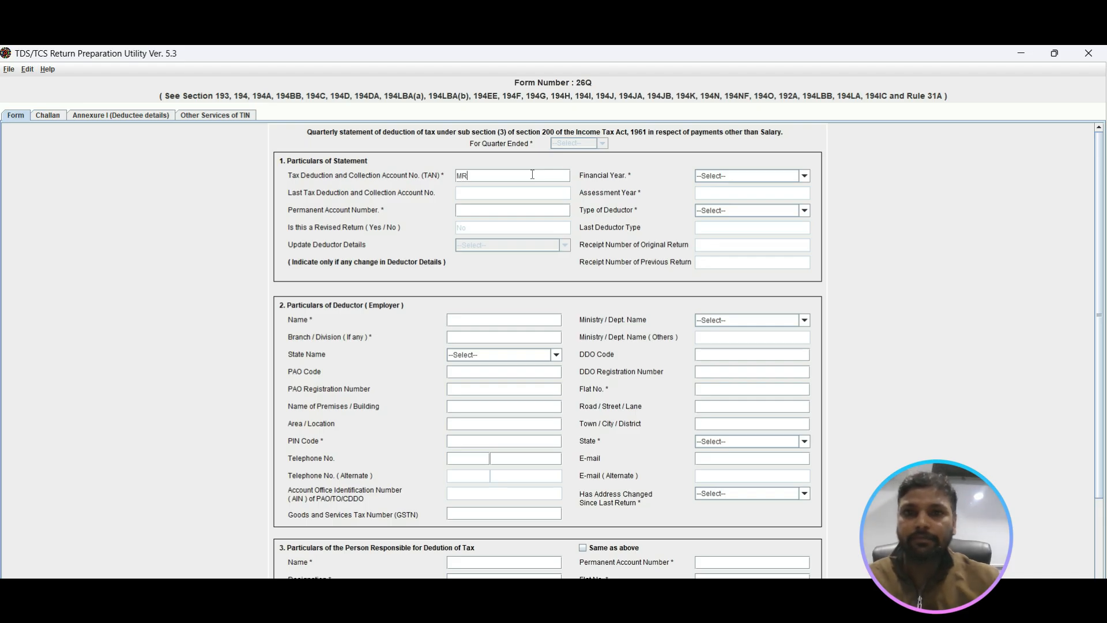
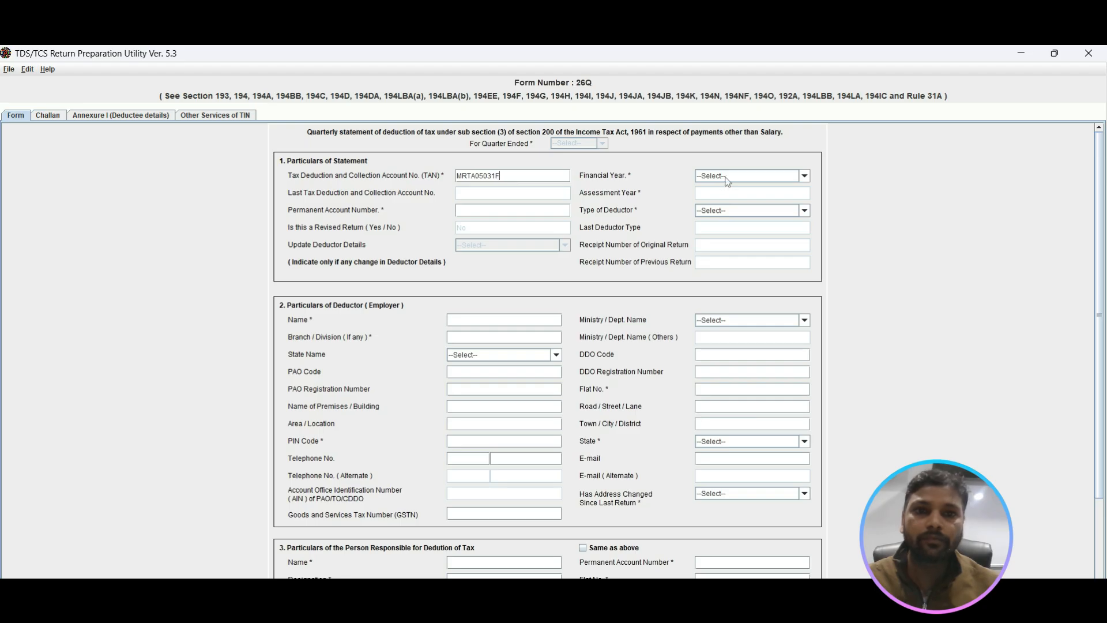
pyautogui.click(526, 209)
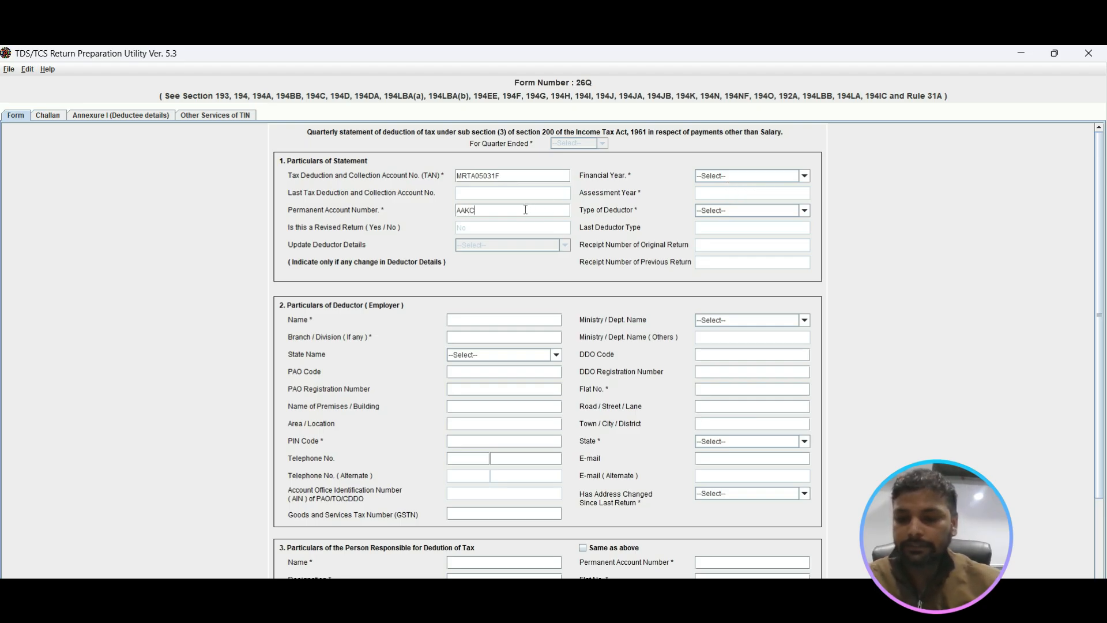
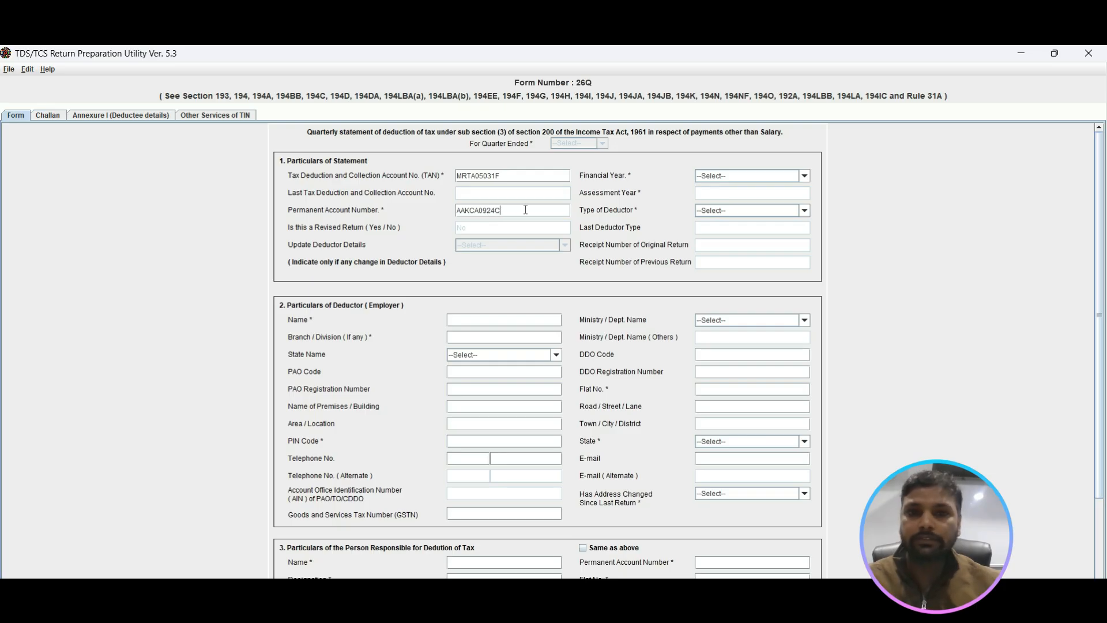
# Step: Set the statement's financial year to 2024-2025, accept the quarter message and choose Q2 as the quarter ended
pyautogui.click(754, 177)
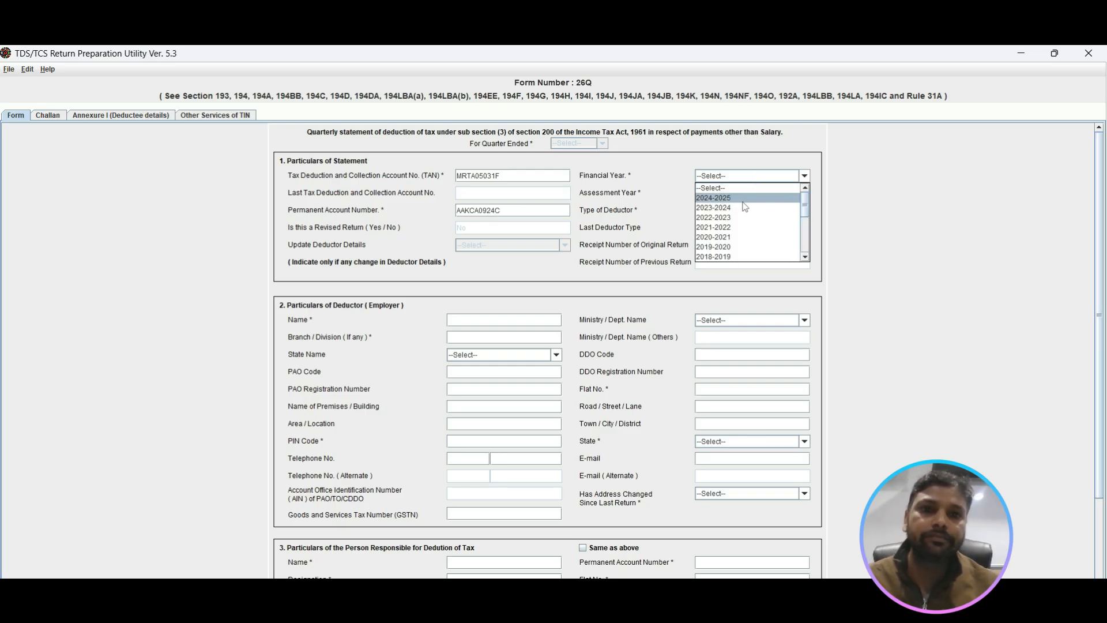
pyautogui.click(743, 200)
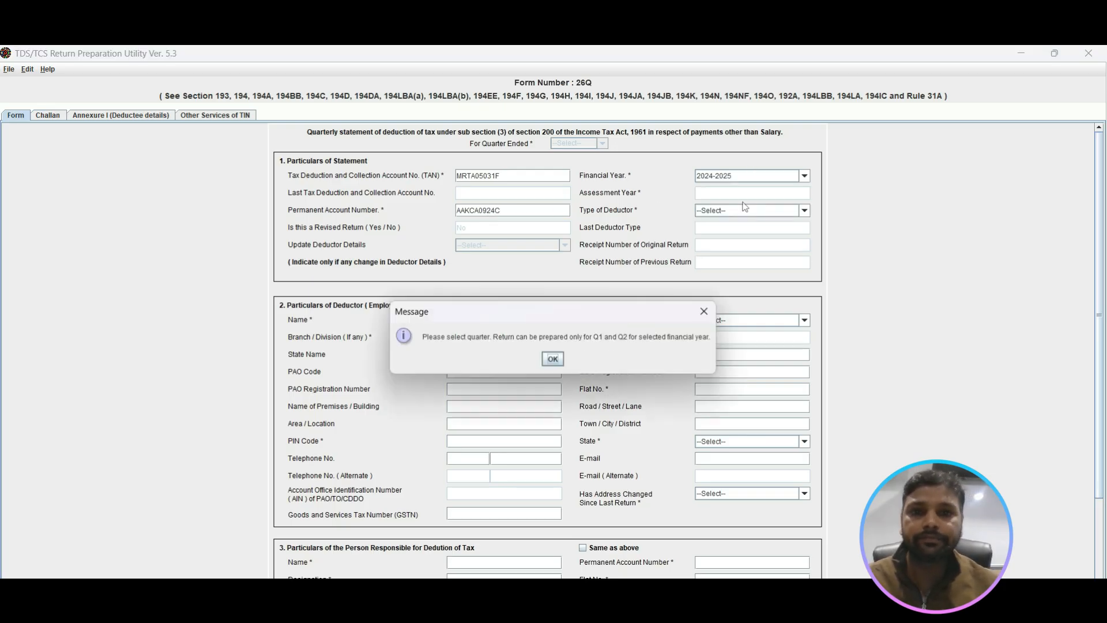
pyautogui.click(552, 362)
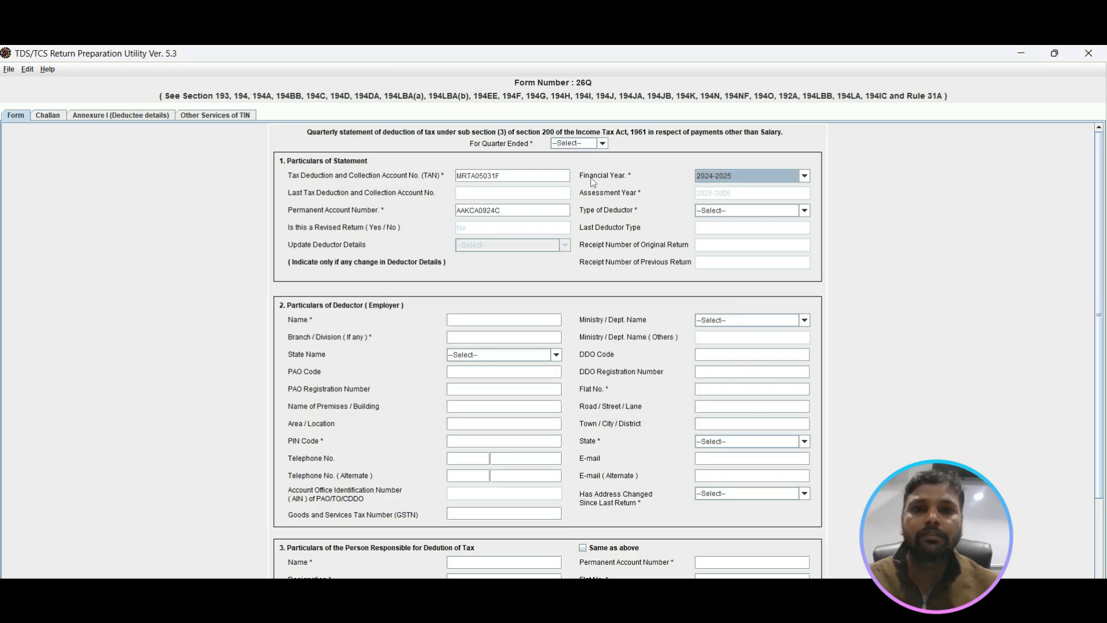
pyautogui.click(603, 144)
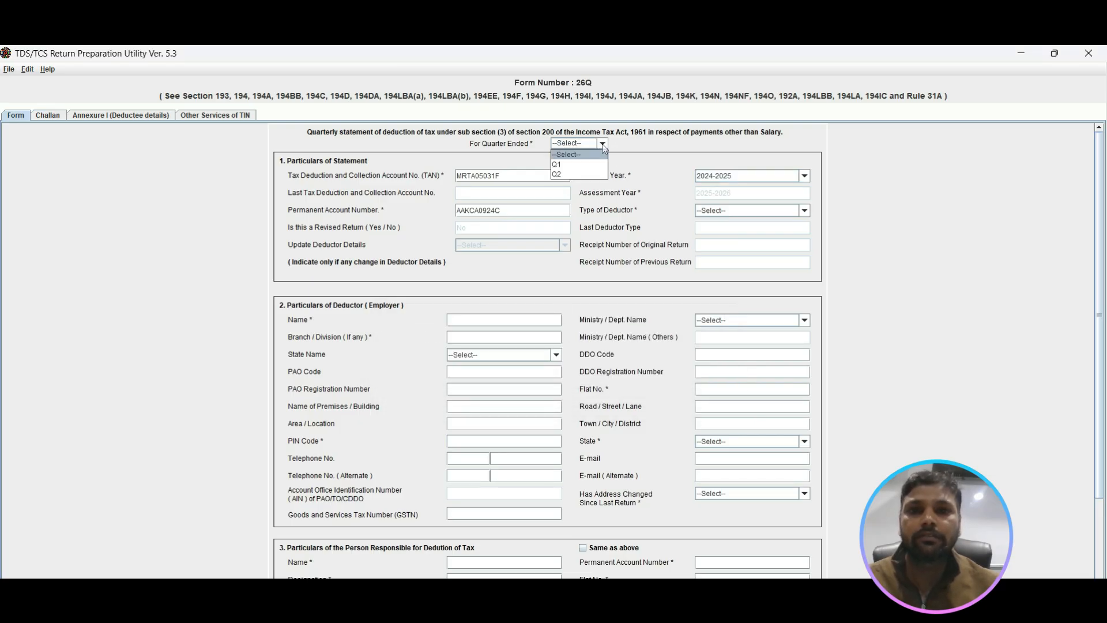
pyautogui.click(586, 175)
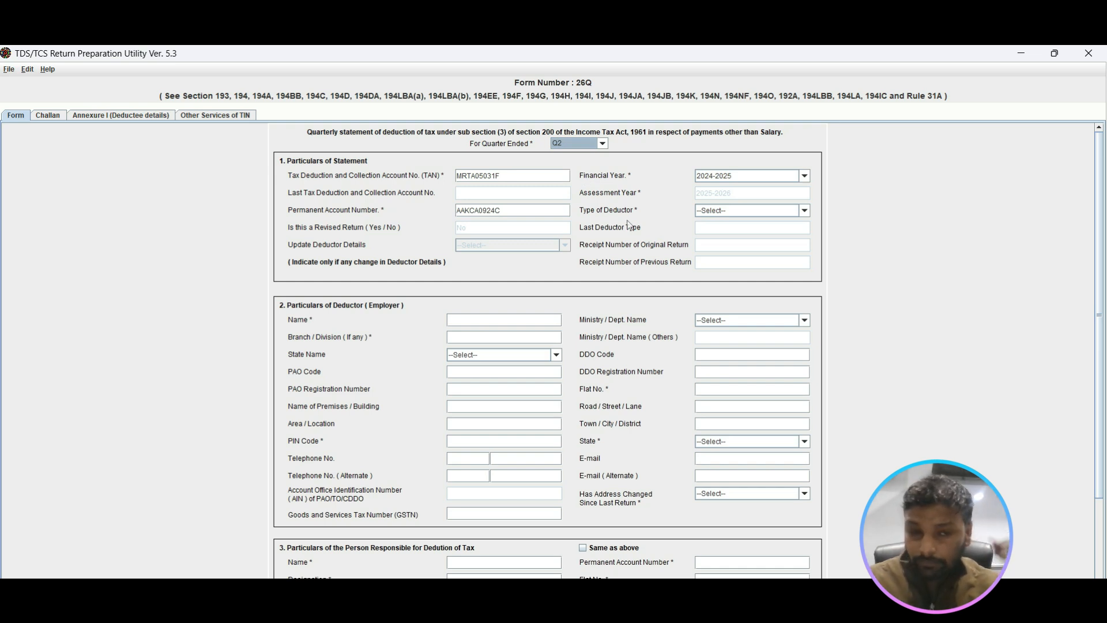
# Step: Set the type of deductor to Company
pyautogui.click(795, 213)
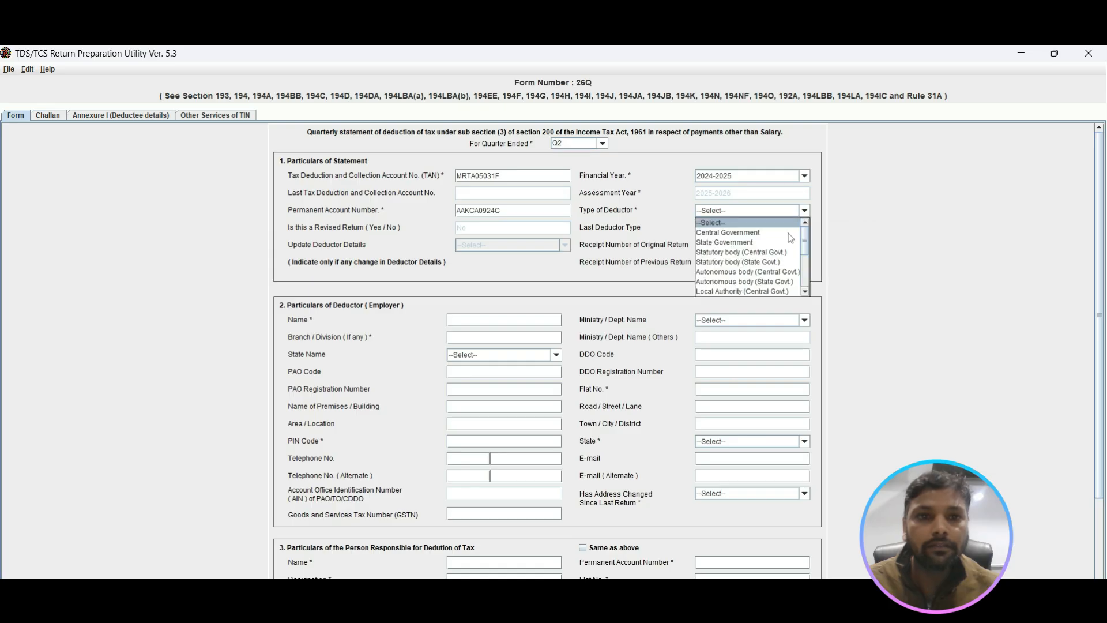
pyautogui.click(805, 291)
pyautogui.click(805, 292)
pyautogui.click(805, 292)
pyautogui.click(805, 292)
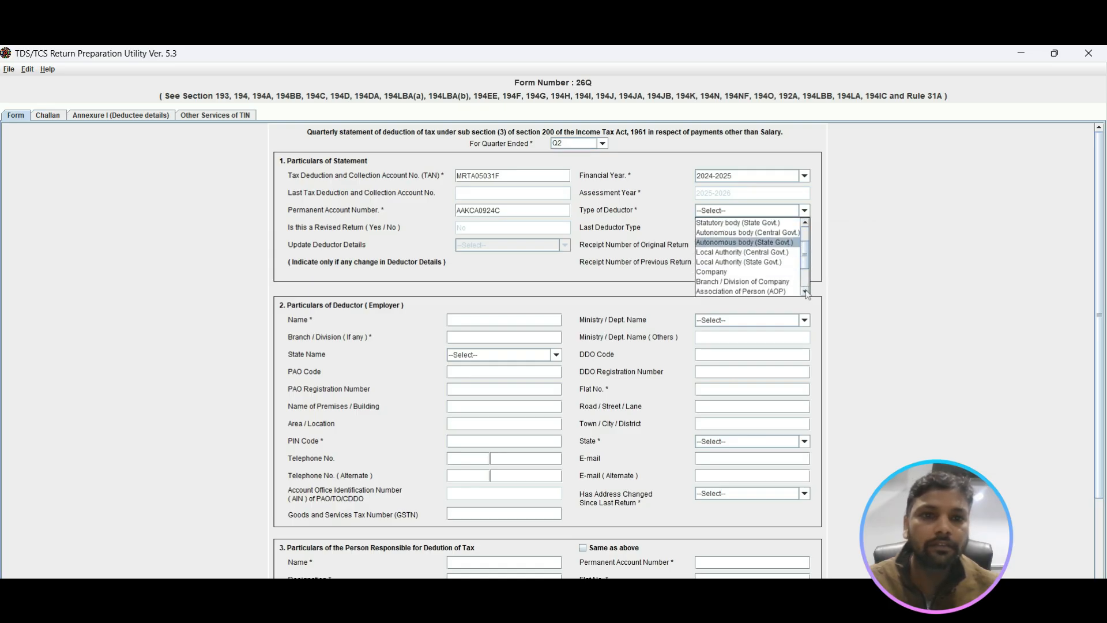
pyautogui.click(763, 272)
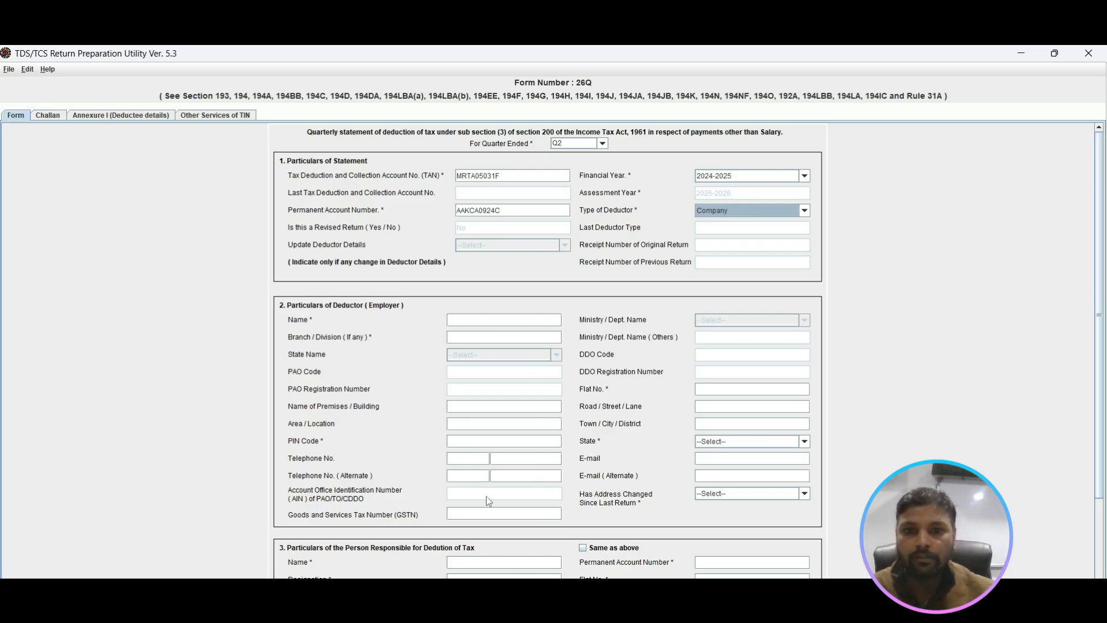
# Step: Enter ASCEND INFRASTRUCTRUE PVT.LTD as the name in the particulars of deductor
pyautogui.click(494, 321)
pyautogui.write('A')
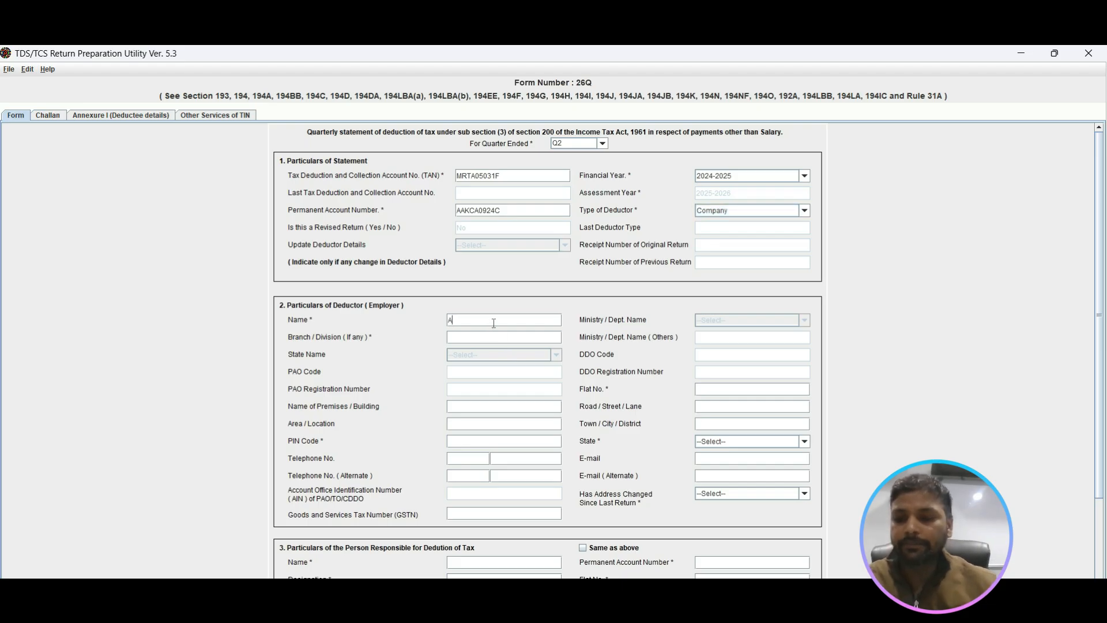
pyautogui.write('SCEND')
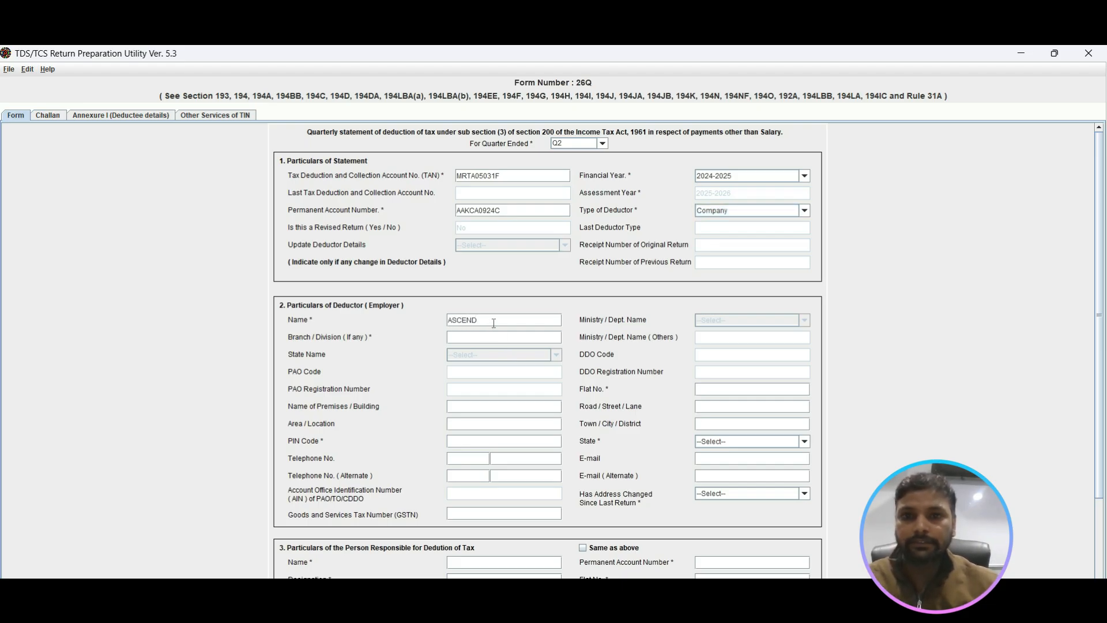
pyautogui.write(' INFRASTRU')
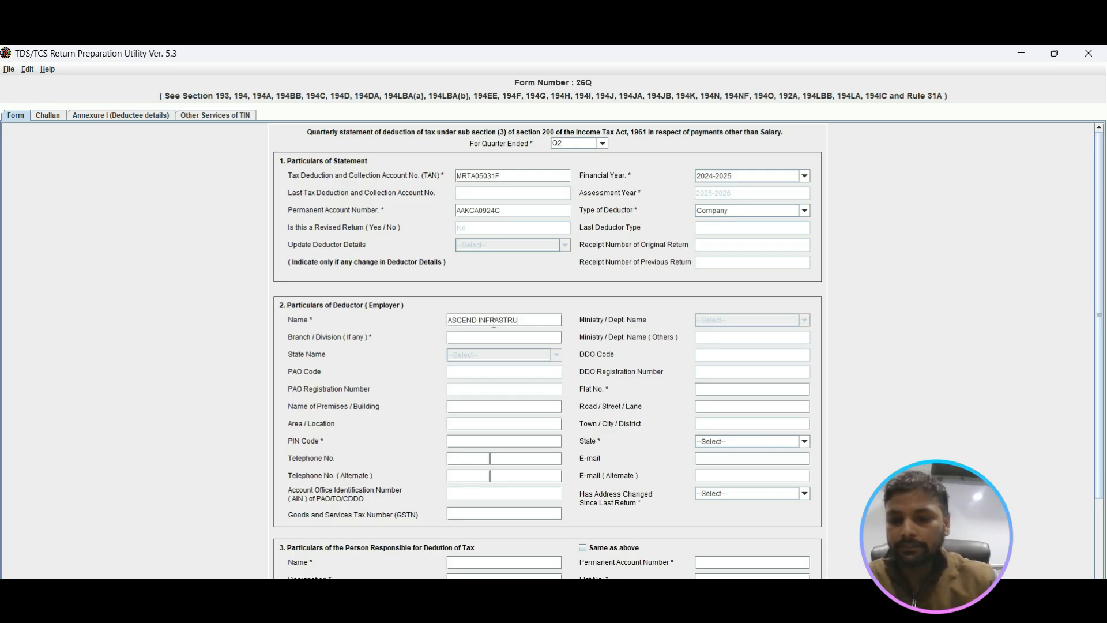
pyautogui.write('CTRUE PVT.LTD')
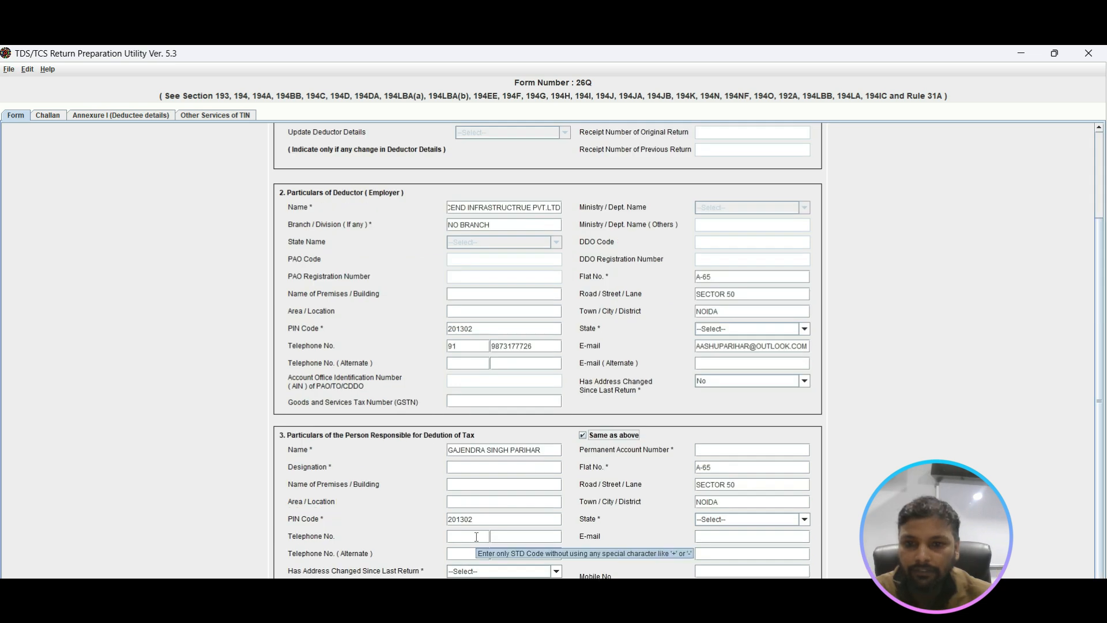
# Step: Enter the telephone number of the person responsible for deduction of tax, with STD code 91
pyautogui.click(476, 537)
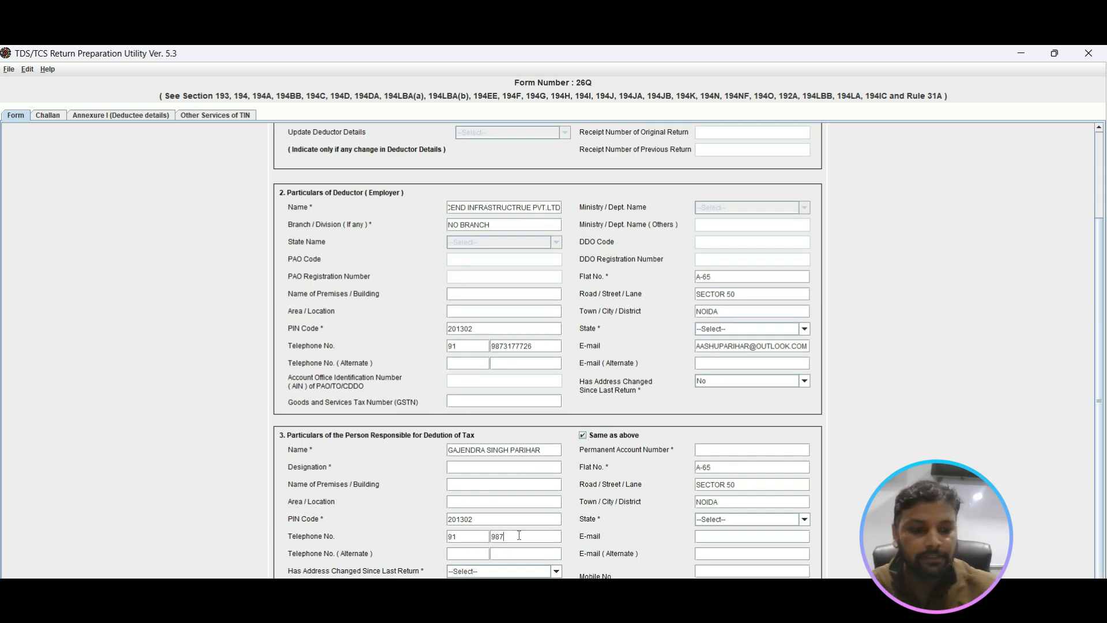
pyautogui.write('31777')
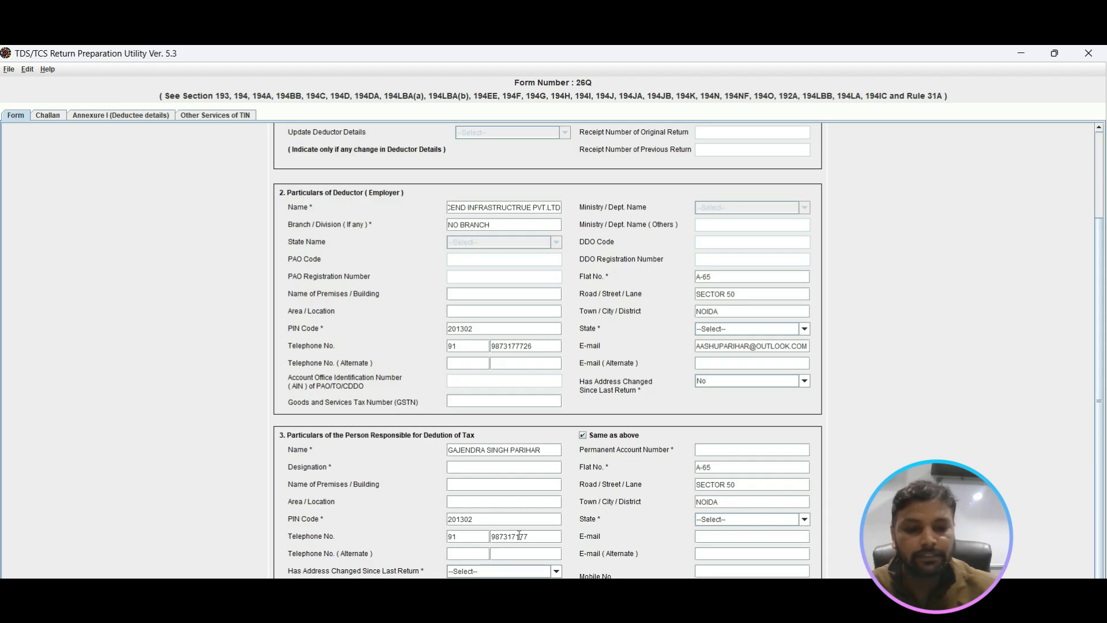
pyautogui.press('BackSpace')
pyautogui.press('BackSpace')
pyautogui.press('BackSpace')
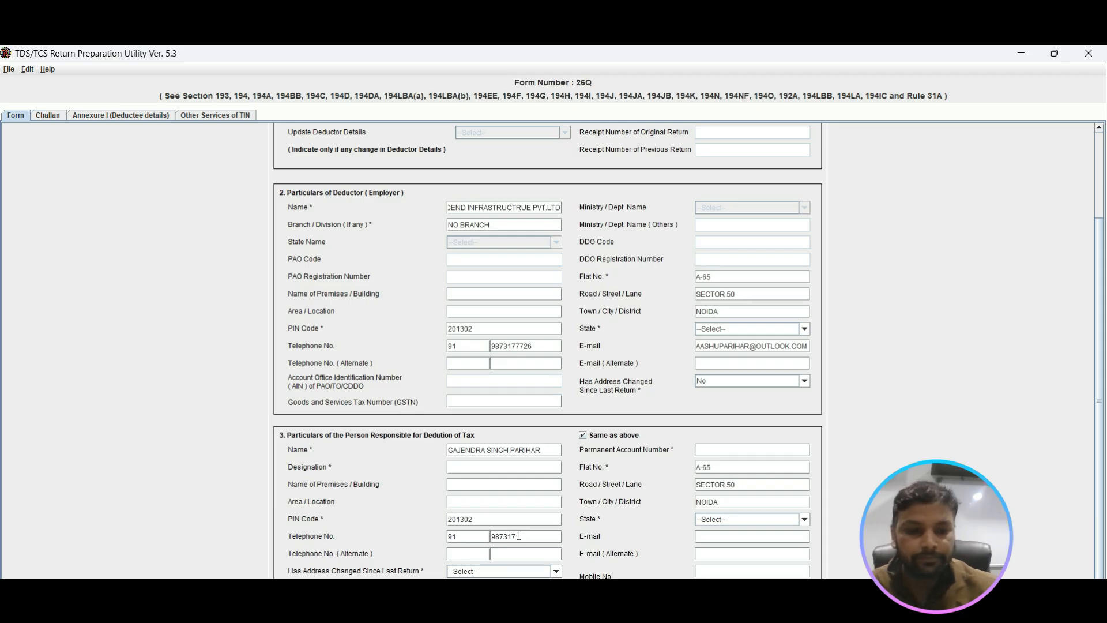
pyautogui.write('7726')
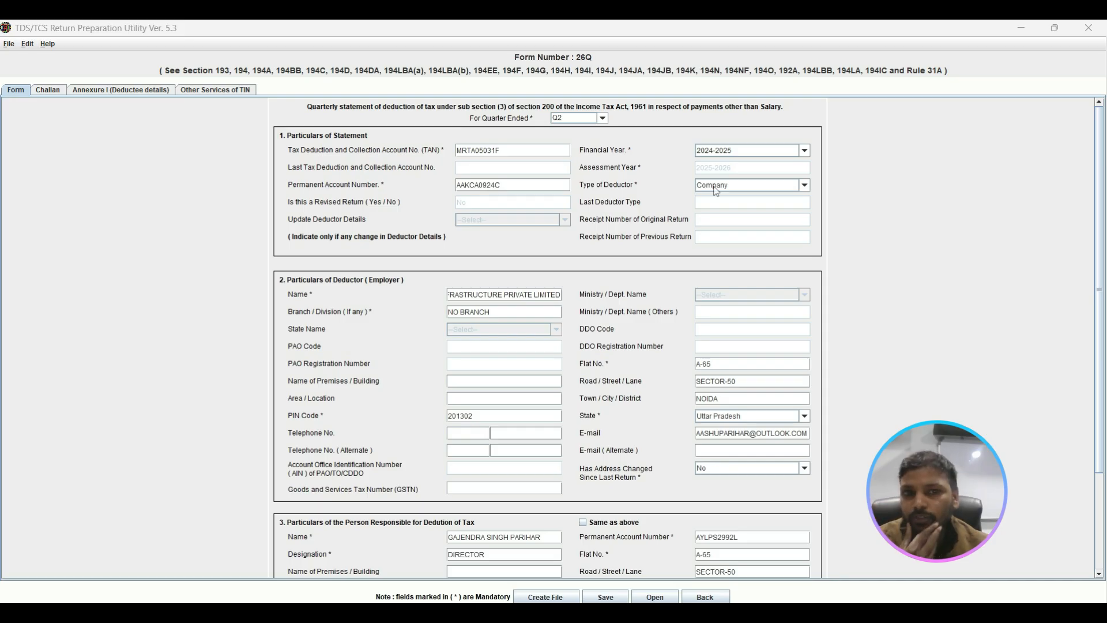
# Step: Reselect Company as the type of deductor and enter the deductor's telephone number with STD code 91
pyautogui.click(804, 185)
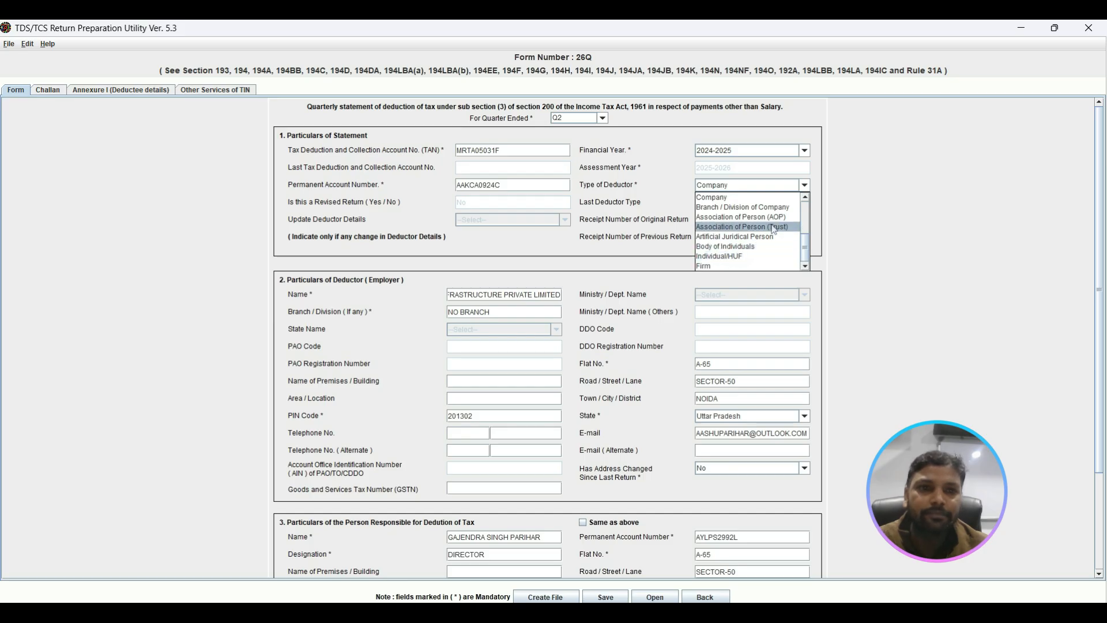
pyautogui.click(730, 202)
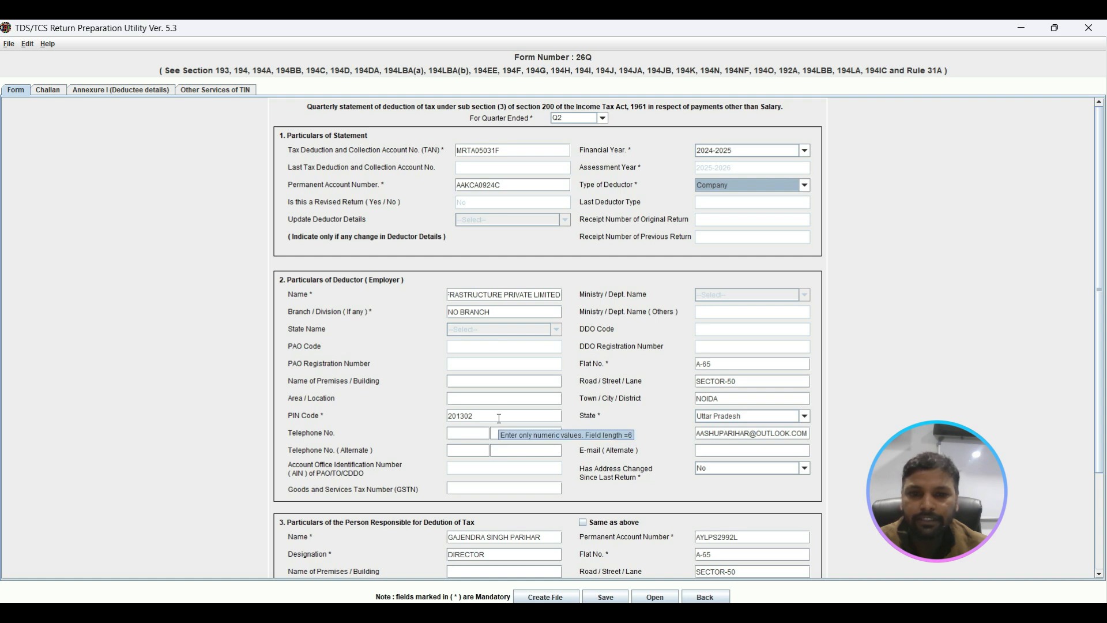
pyautogui.click(465, 435)
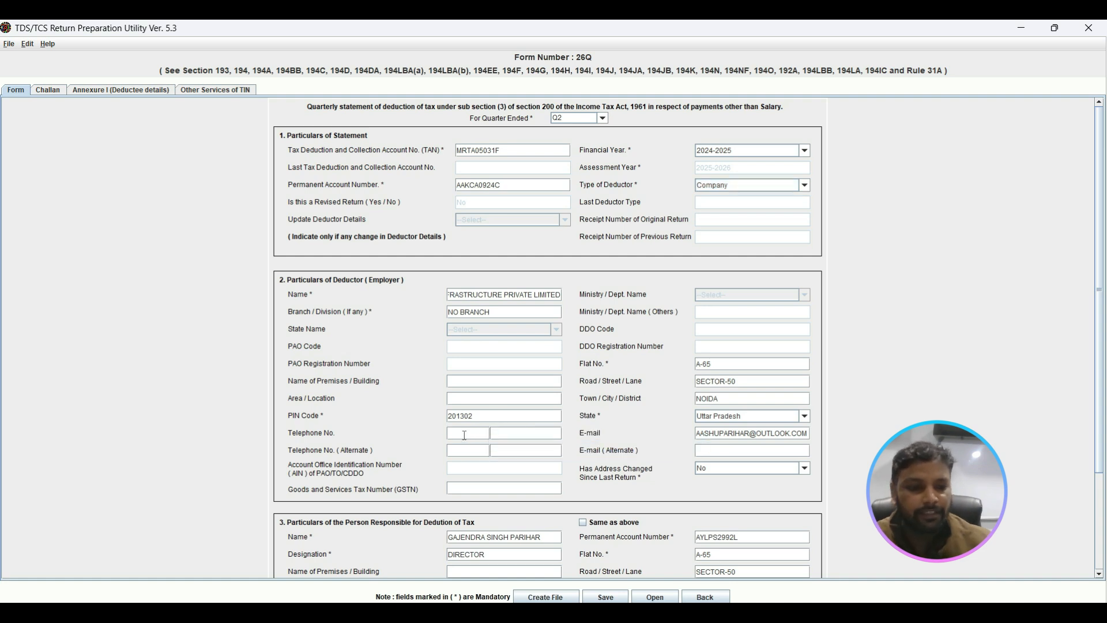
pyautogui.write('91')
pyautogui.click(499, 434)
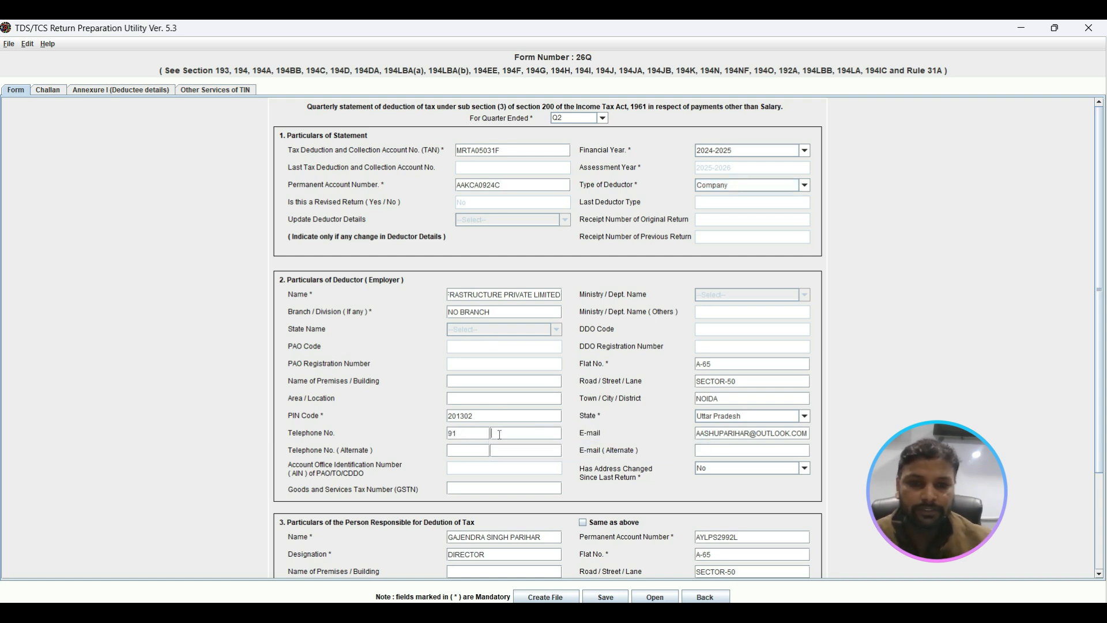
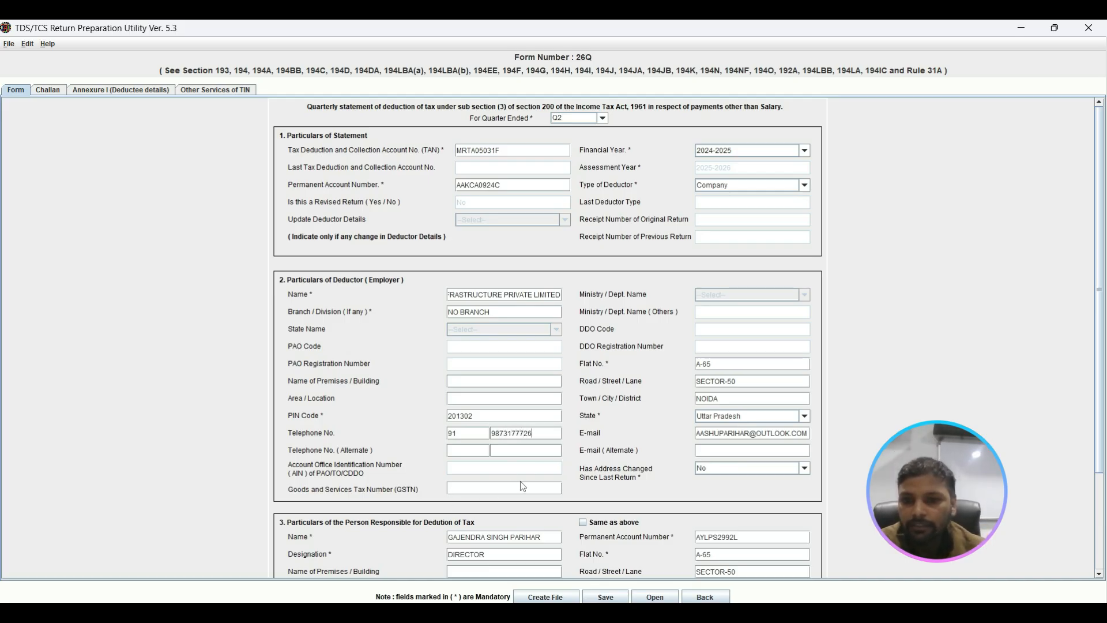
# Step: Mark the particulars of the person responsible for deduction of tax as same as above
pyautogui.moveTo(1104, 320); pyautogui.dragTo(1106, 431)
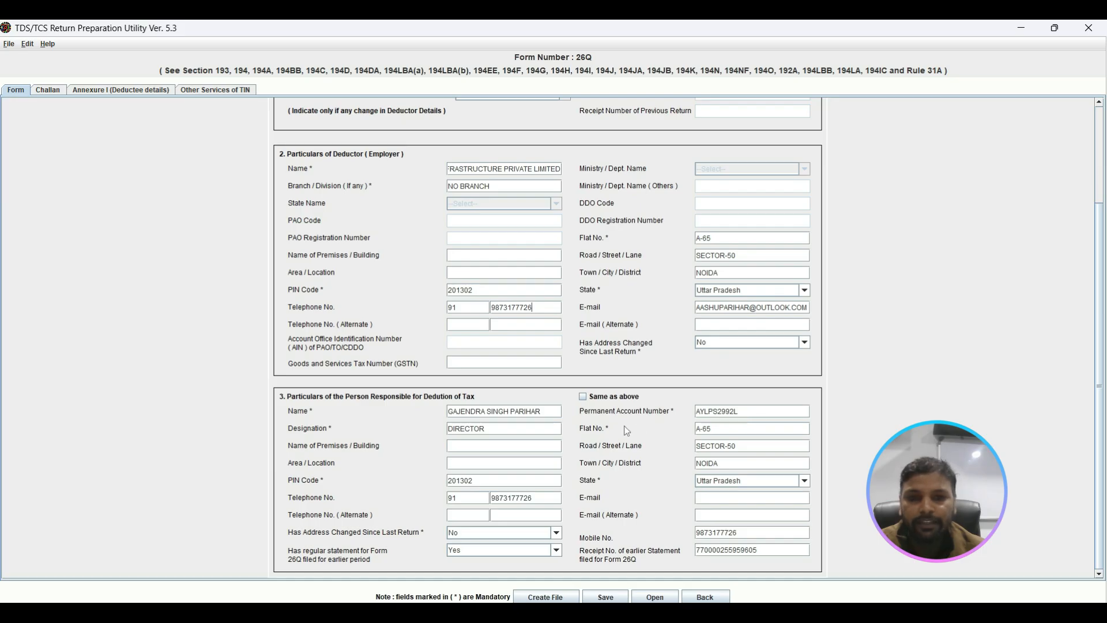
pyautogui.click(583, 397)
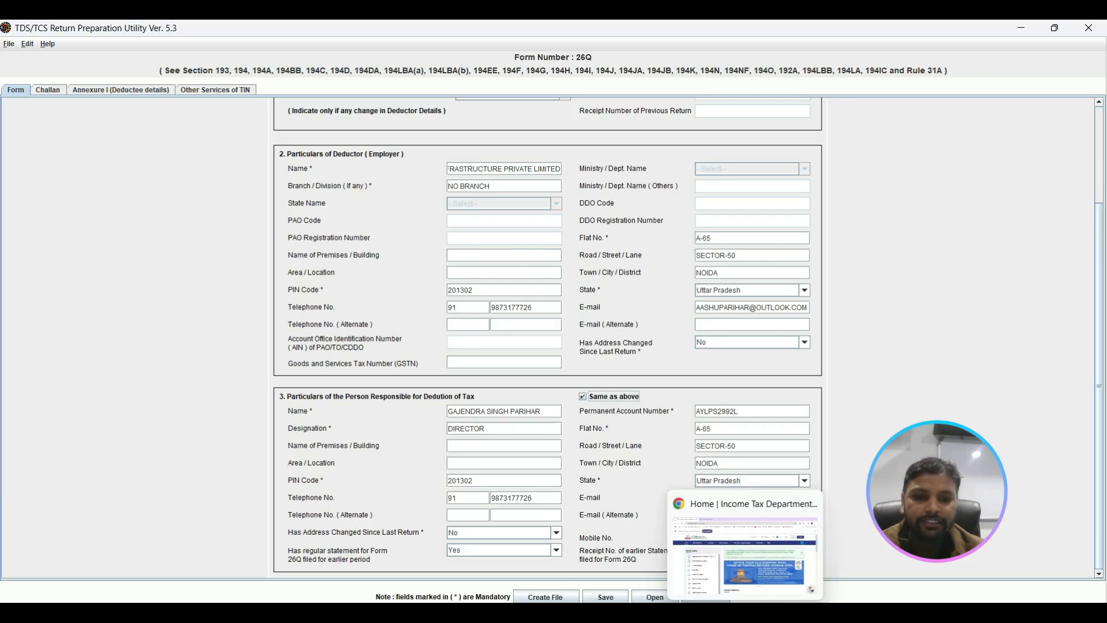
# Step: Switch to the Income Tax e-Filing portal in Chrome and submit the deductor's TAN as the login user ID
pyautogui.click(746, 612)
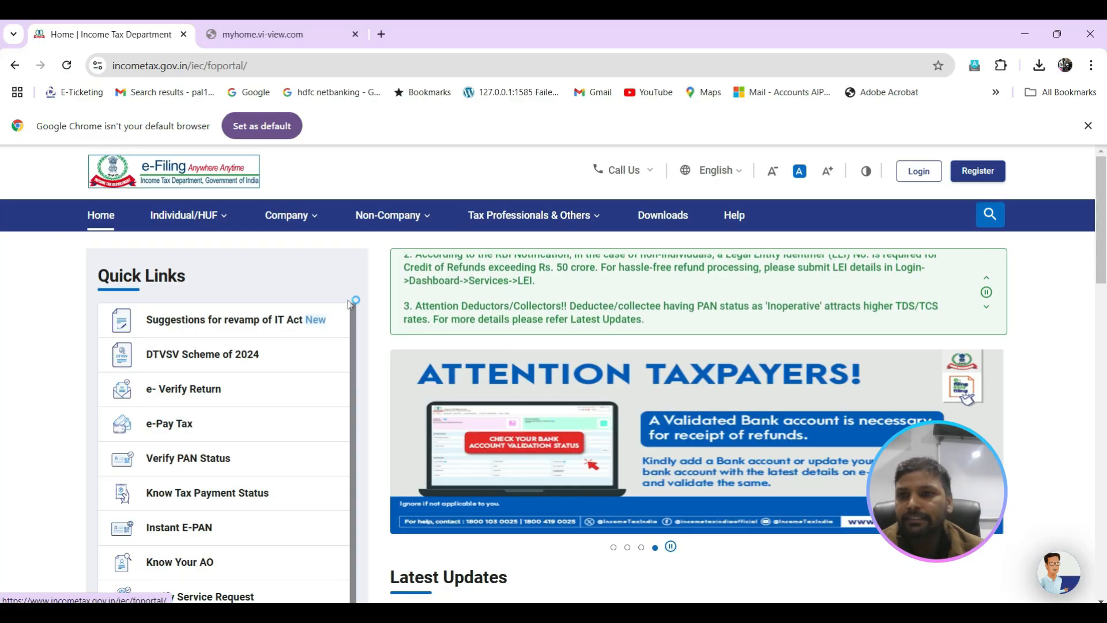
pyautogui.click(920, 171)
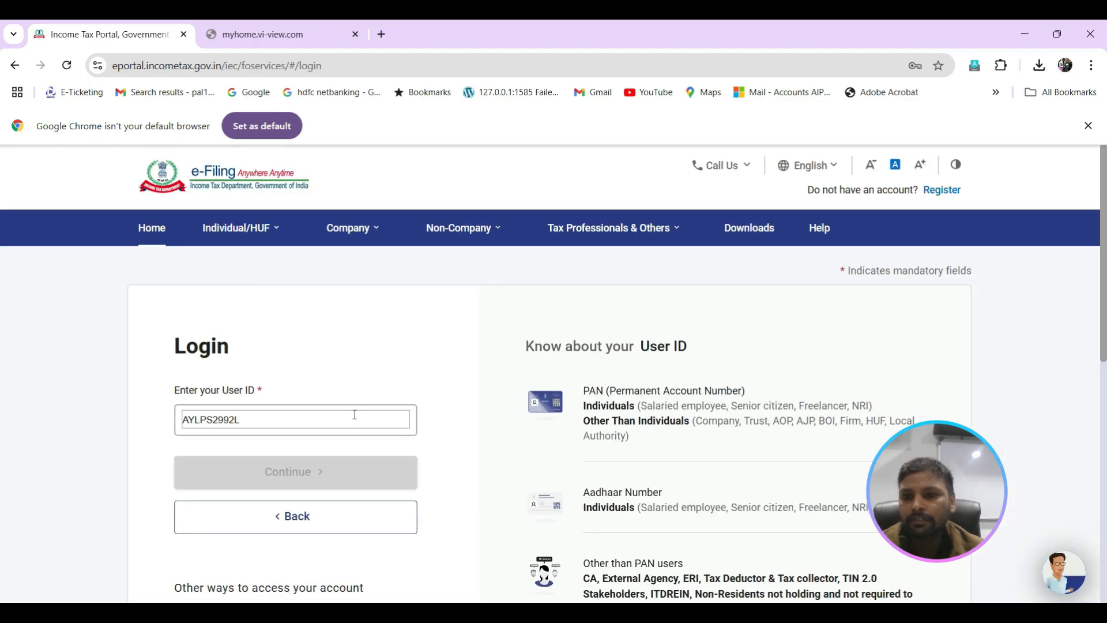
pyautogui.click(343, 421)
pyautogui.press('BackSpace')
pyautogui.press('BackSpace')
pyautogui.press('BackSpace')
pyautogui.press('BackSpace')
pyautogui.press('BackSpace')
pyautogui.press('BackSpace')
pyautogui.press('BackSpace')
pyautogui.press('BackSpace')
pyautogui.press('BackSpace')
pyautogui.press('BackSpace')
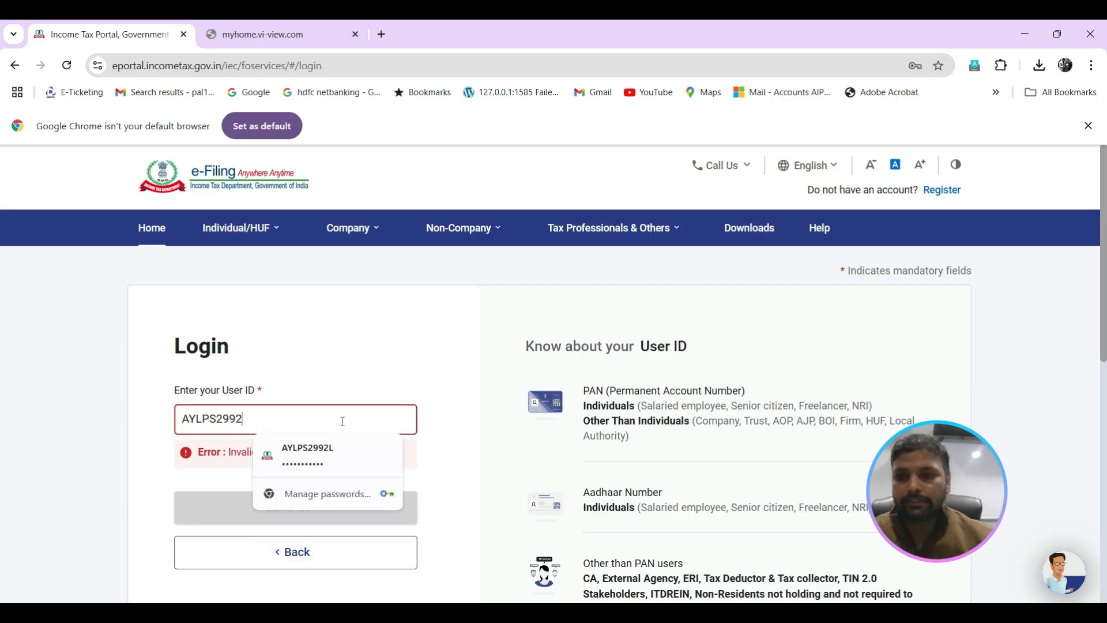
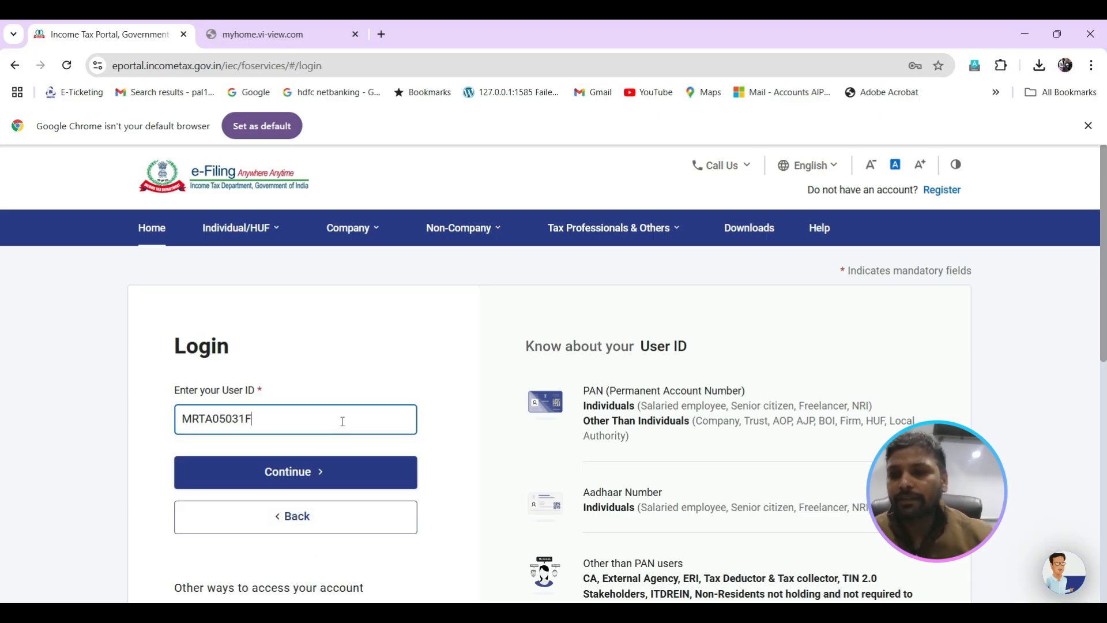
pyautogui.click(325, 477)
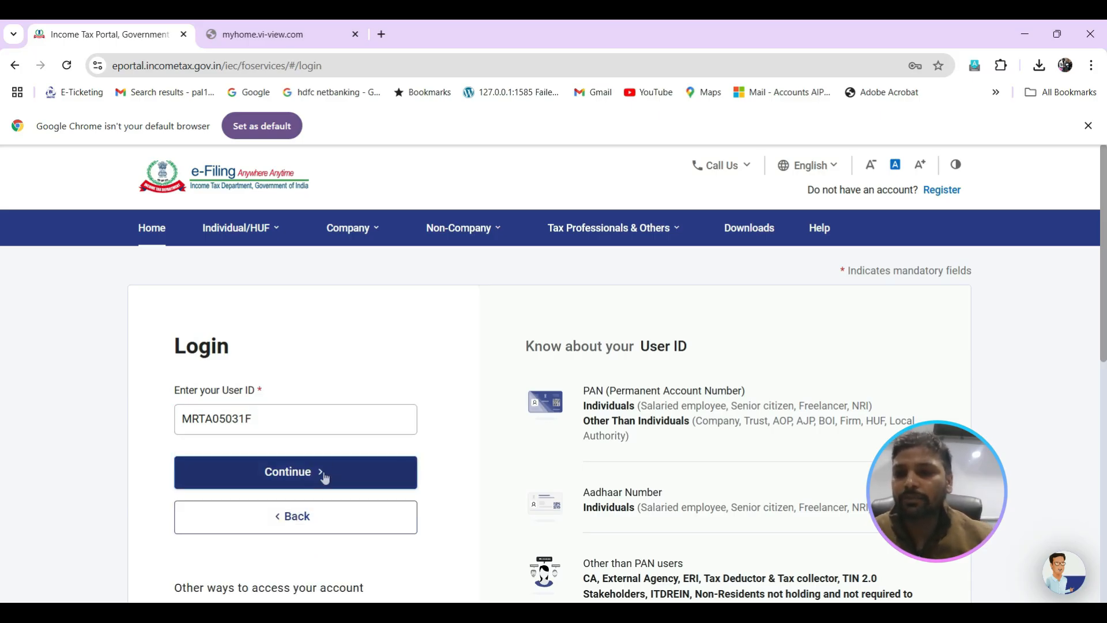
# Step: Clear the prefilled password on the e-Filing login page and confirm the secure access message
pyautogui.click(240, 585)
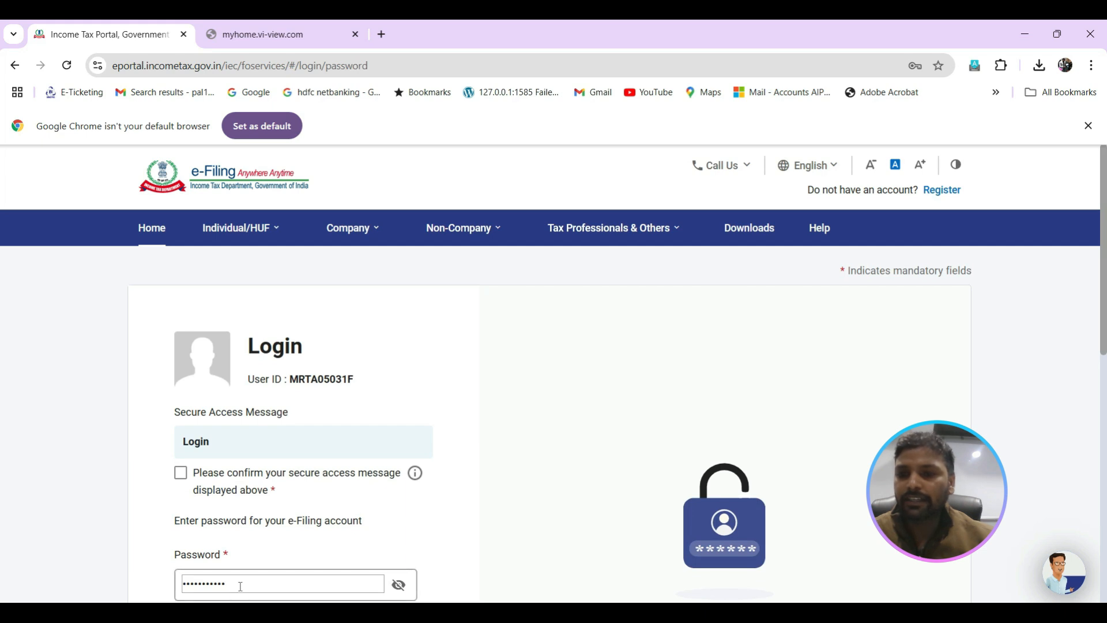
pyautogui.press('BackSpace')
pyautogui.press('BackSpace')
pyautogui.press('BackSpace')
pyautogui.press('BackSpace')
pyautogui.press('BackSpace')
pyautogui.press('BackSpace')
pyautogui.press('BackSpace')
pyautogui.press('BackSpace')
pyautogui.press('BackSpace')
pyautogui.press('BackSpace')
pyautogui.press('BackSpace')
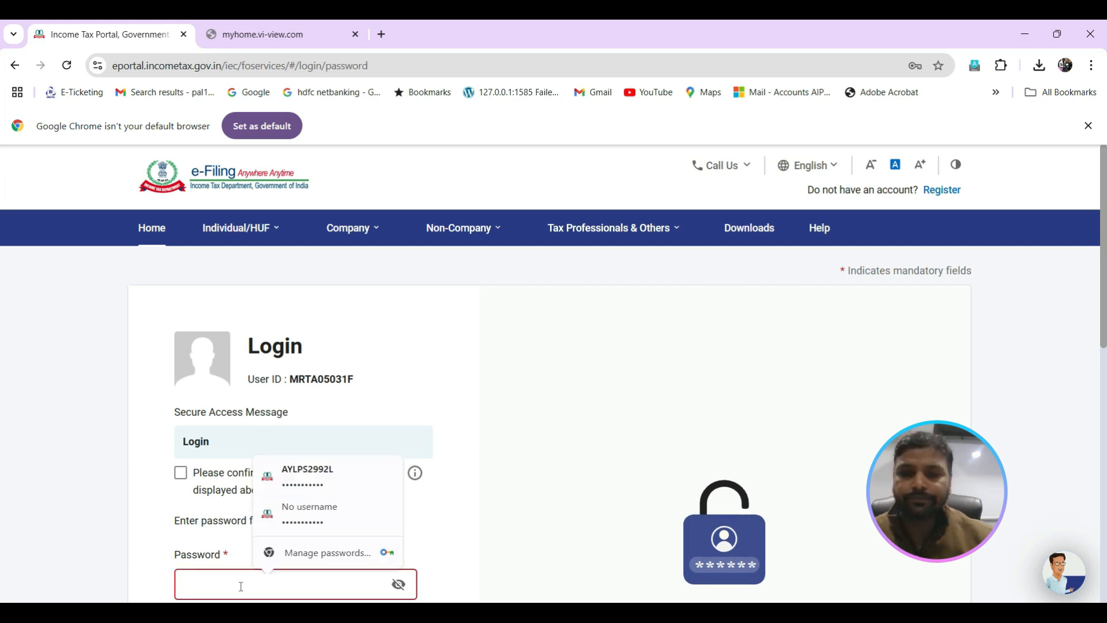
pyautogui.scroll(-3, 1105, 358)
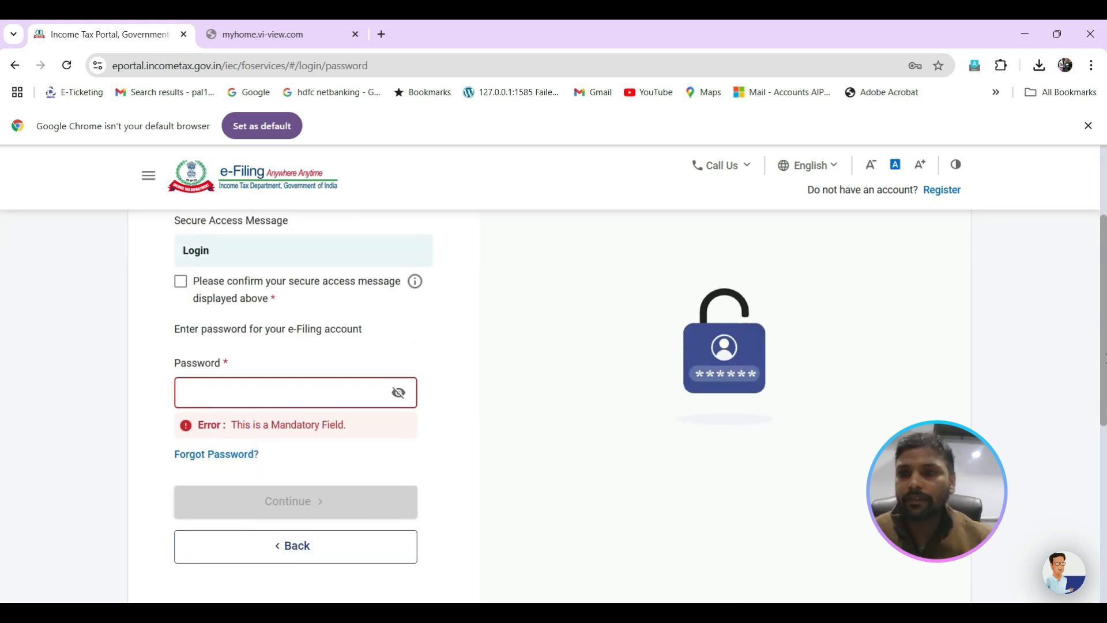
pyautogui.click(182, 288)
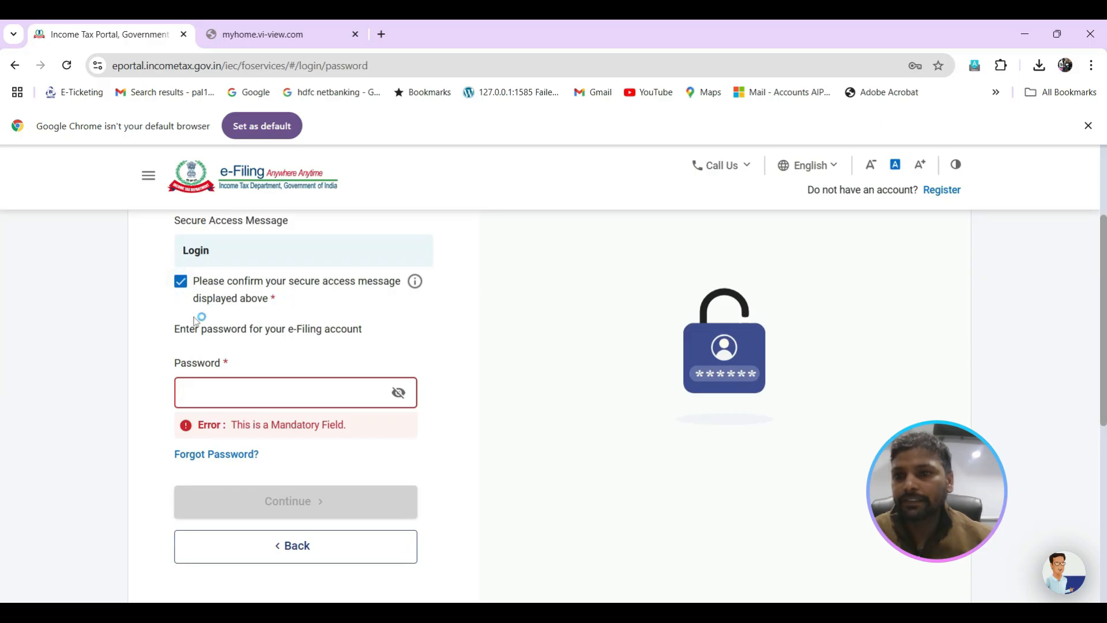
# Step: Try to log in by entering and submitting the account password
pyautogui.click(225, 393)
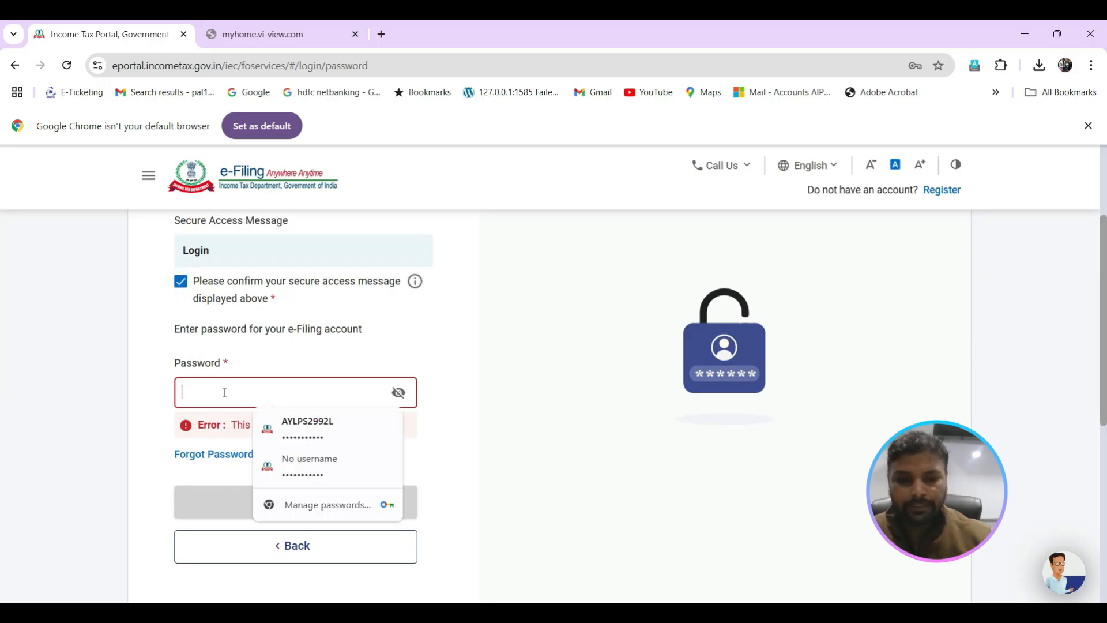
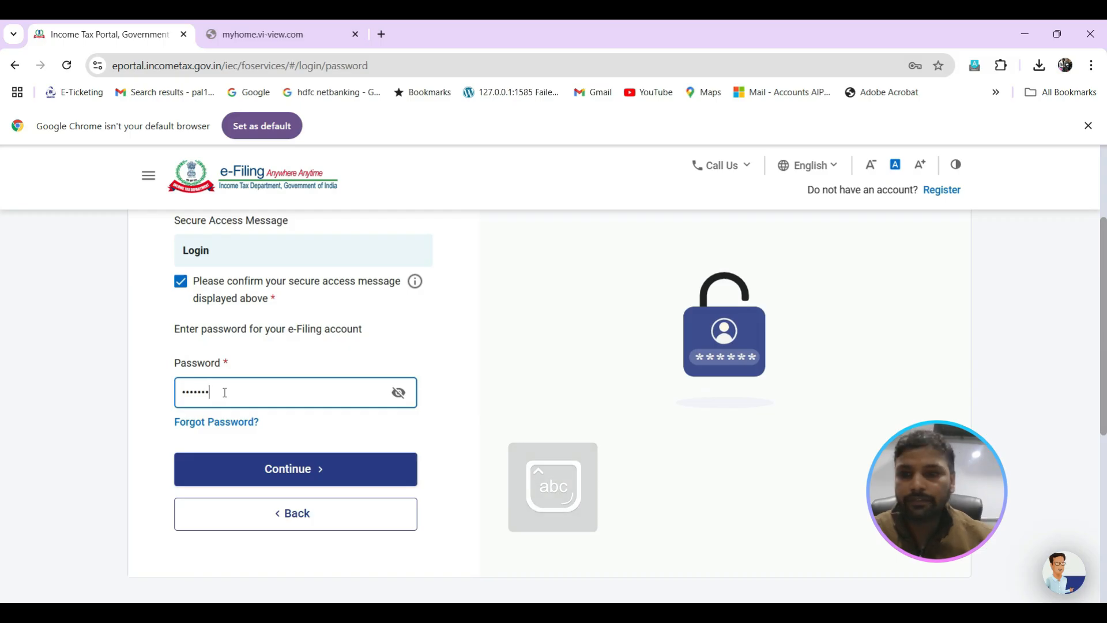
pyautogui.click(255, 470)
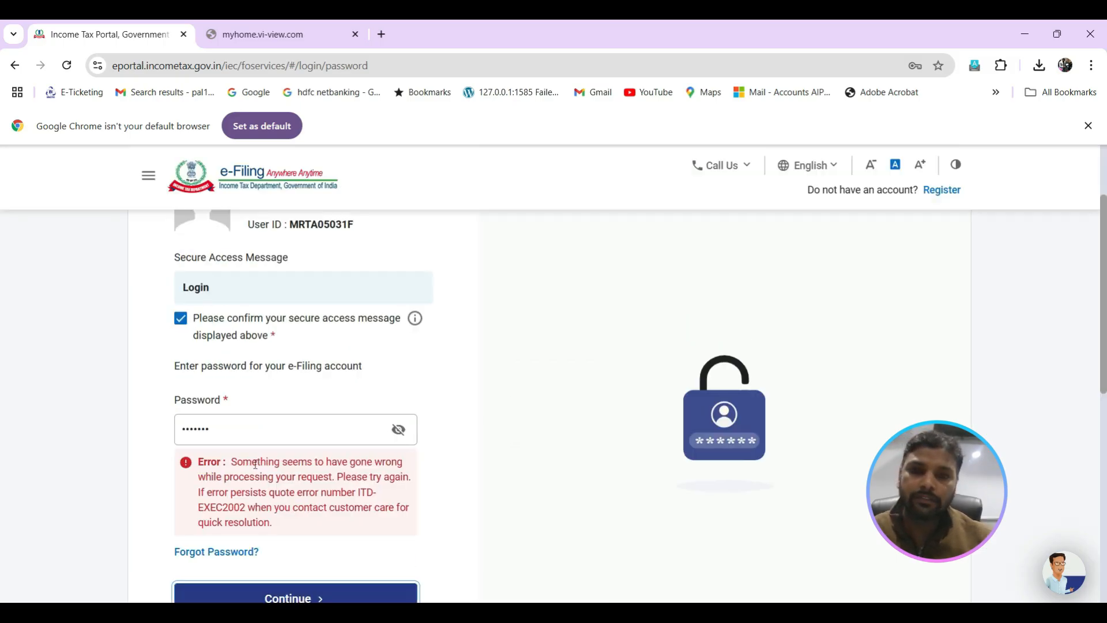
# Step: Replace the account password, submit the login again and go to the dashboard
pyautogui.click(223, 430)
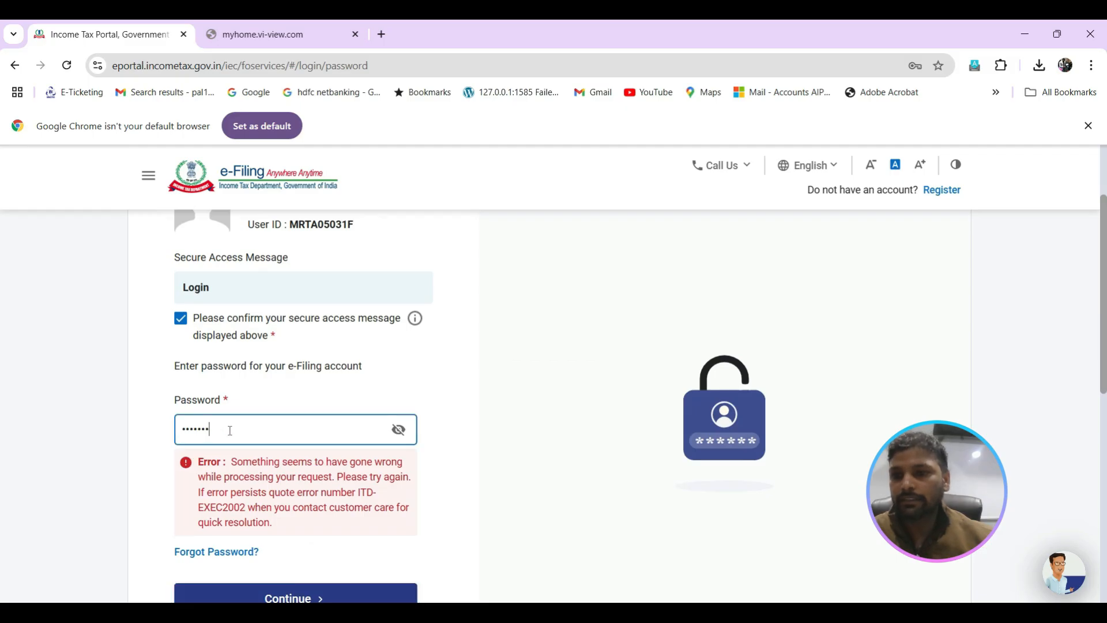
pyautogui.press('BackSpace')
pyautogui.press('BackSpace')
pyautogui.press('BackSpace')
pyautogui.press('BackSpace')
pyautogui.press('BackSpace')
pyautogui.press('BackSpace')
pyautogui.press('BackSpace')
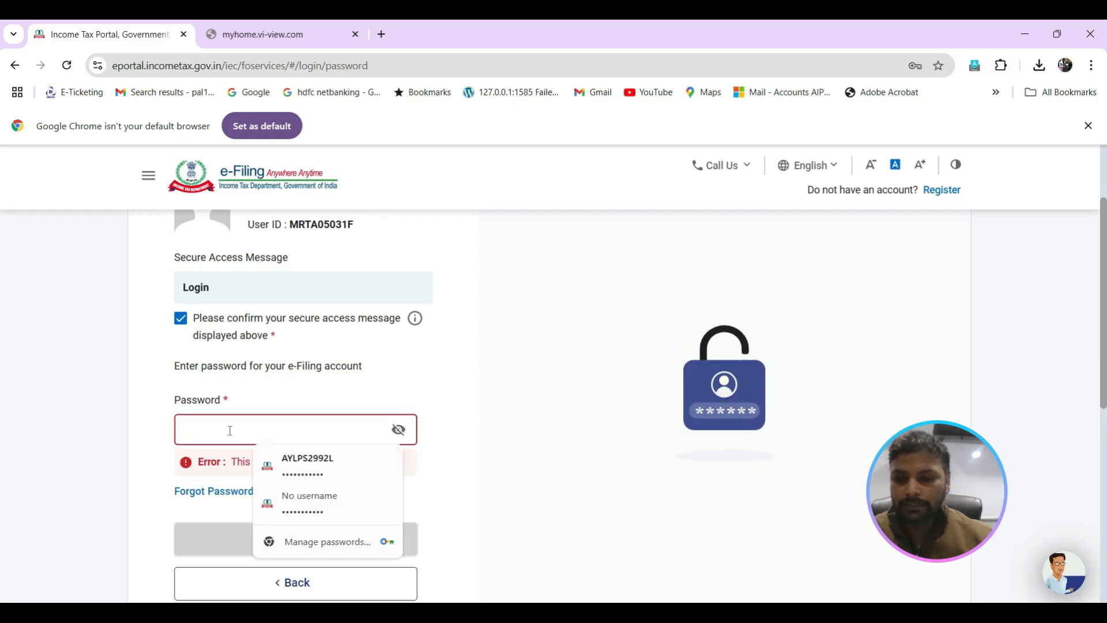
pyautogui.write('a')
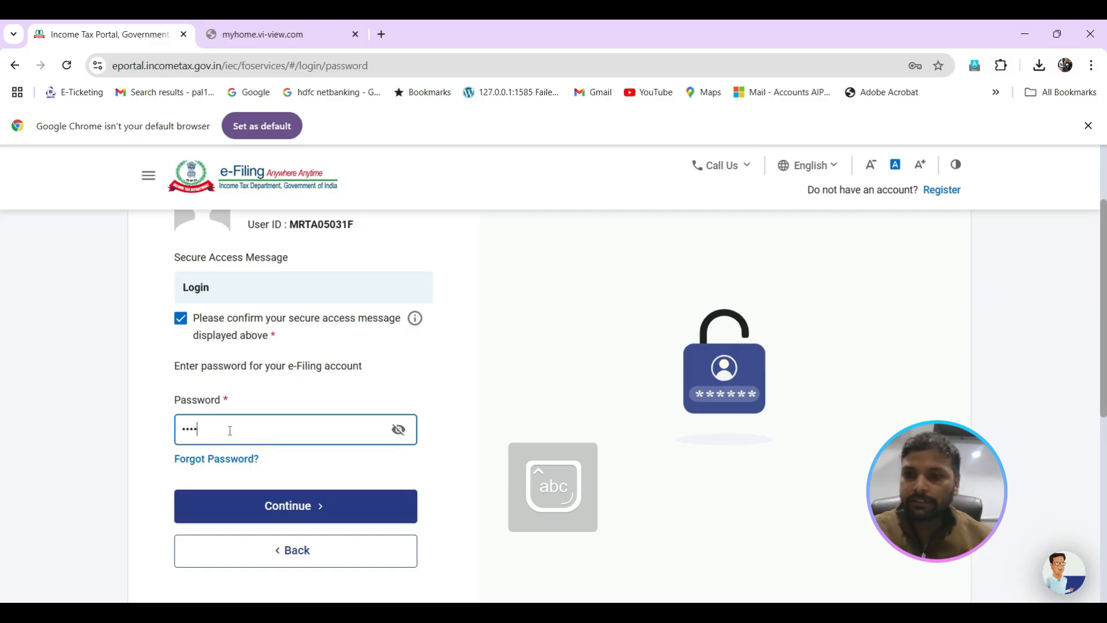
pyautogui.write('•••••••')
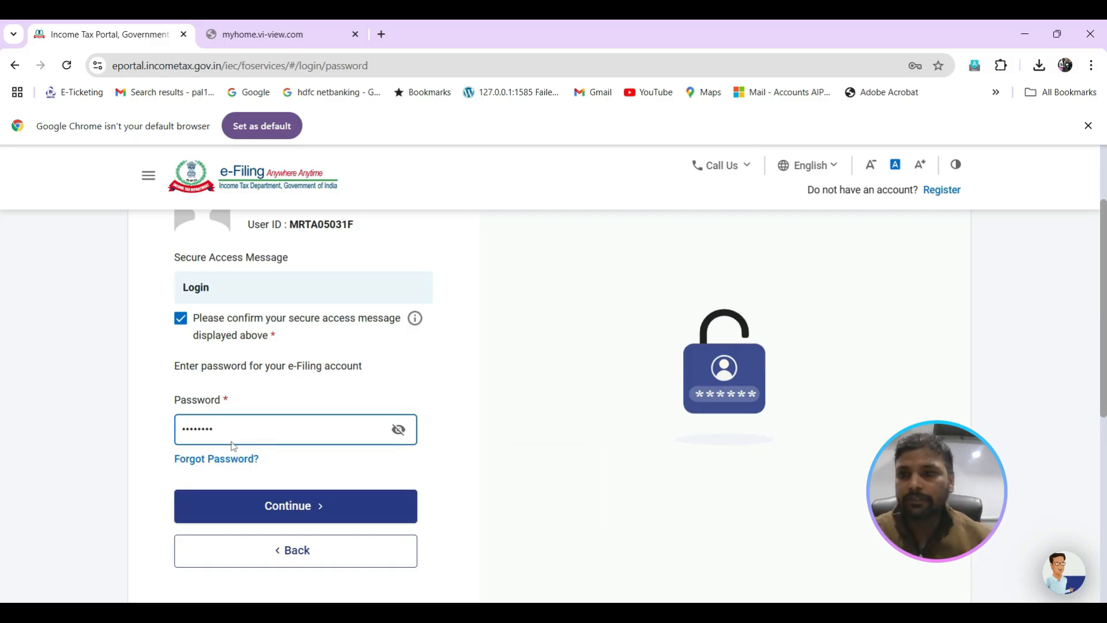
pyautogui.click(265, 506)
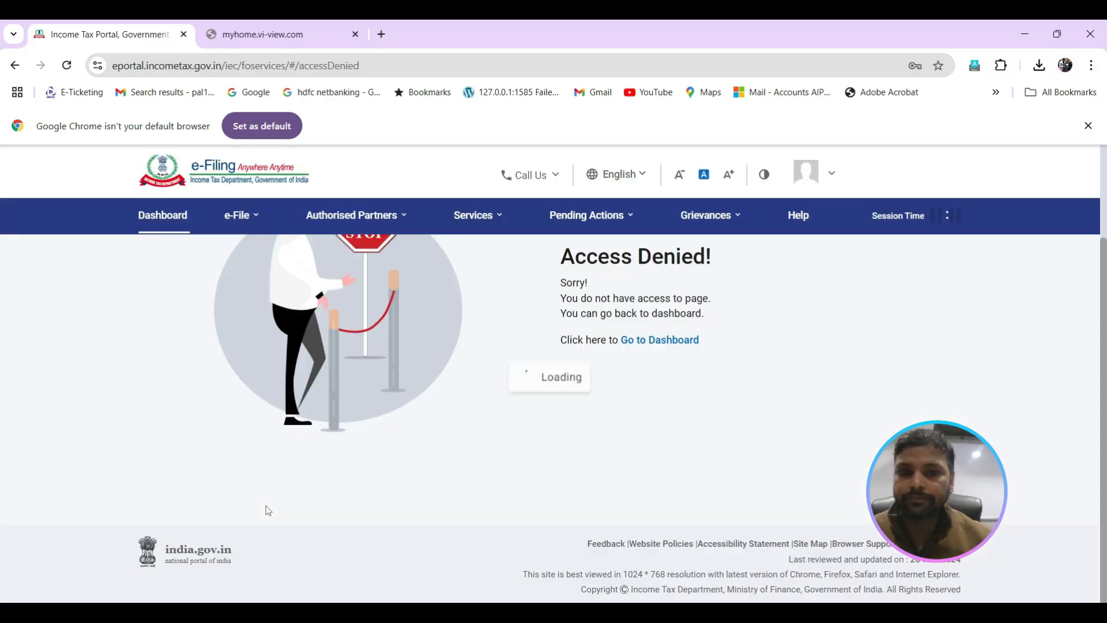
pyautogui.click(647, 341)
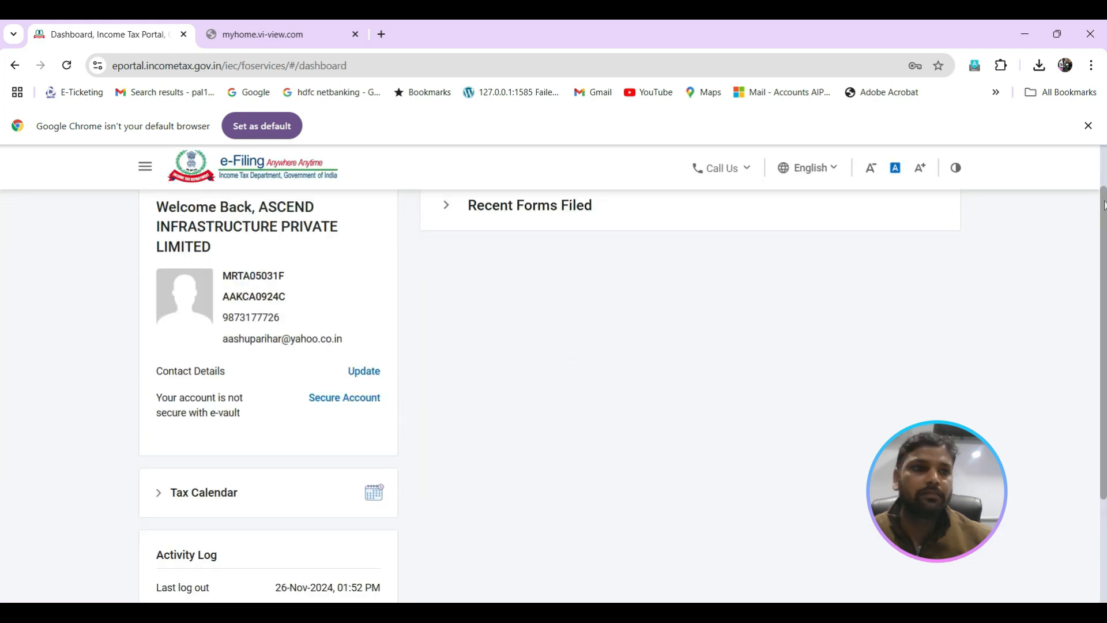
# Step: Open the filed Form 26Q statements and view the RRR number of the F.Y. 2024-25 Q1 filing
pyautogui.moveTo(1105, 206); pyautogui.dragTo(1104, 159)
pyautogui.moveTo(252, 230)
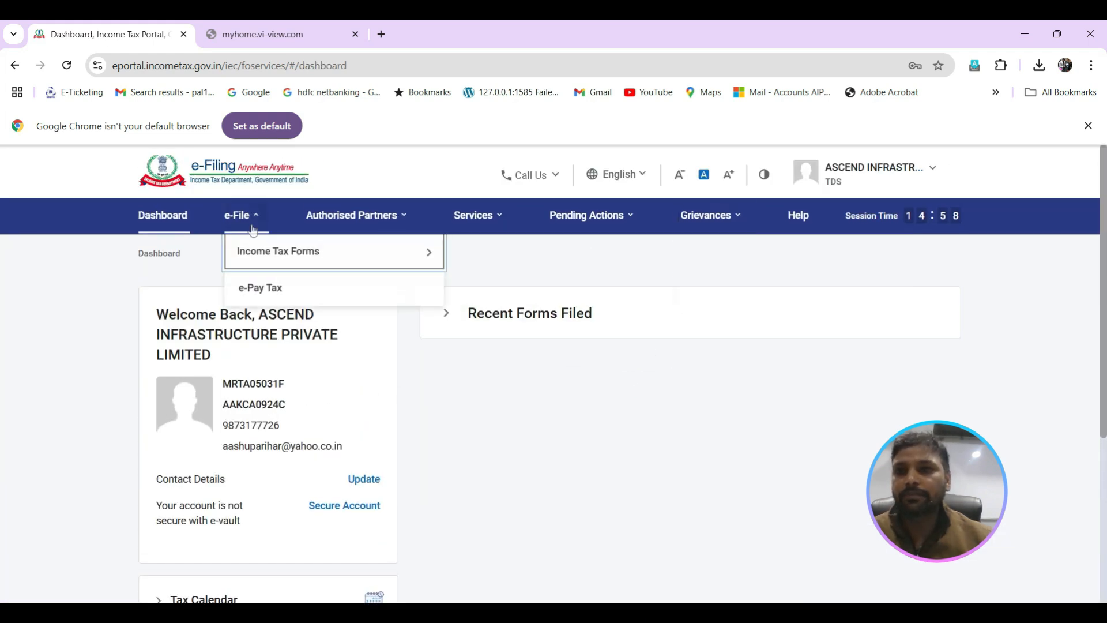
pyautogui.moveTo(248, 252)
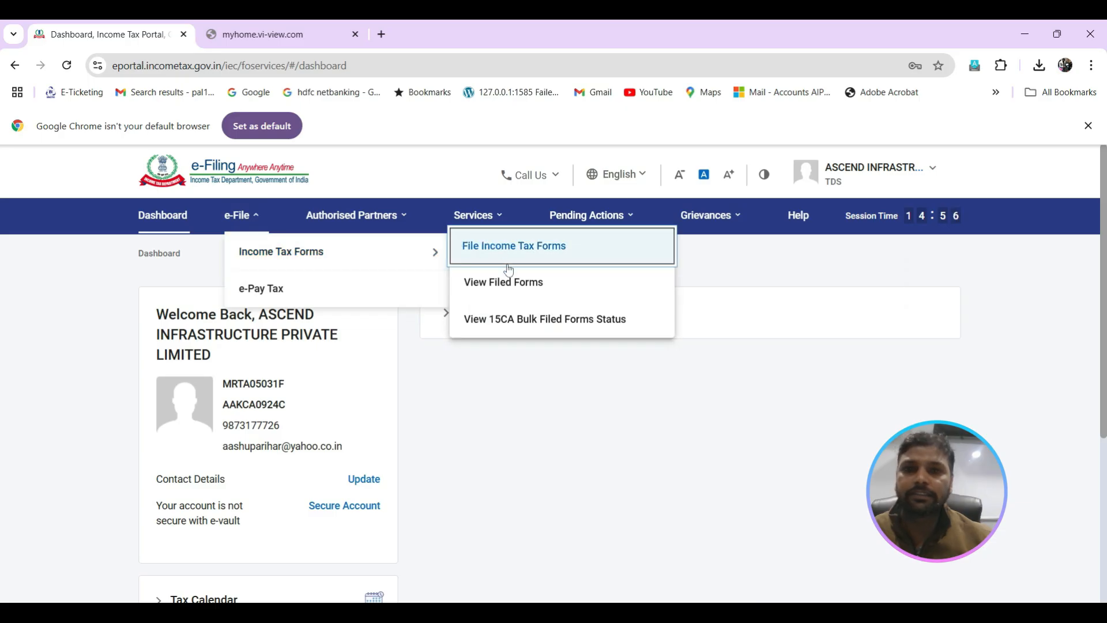
pyautogui.click(510, 282)
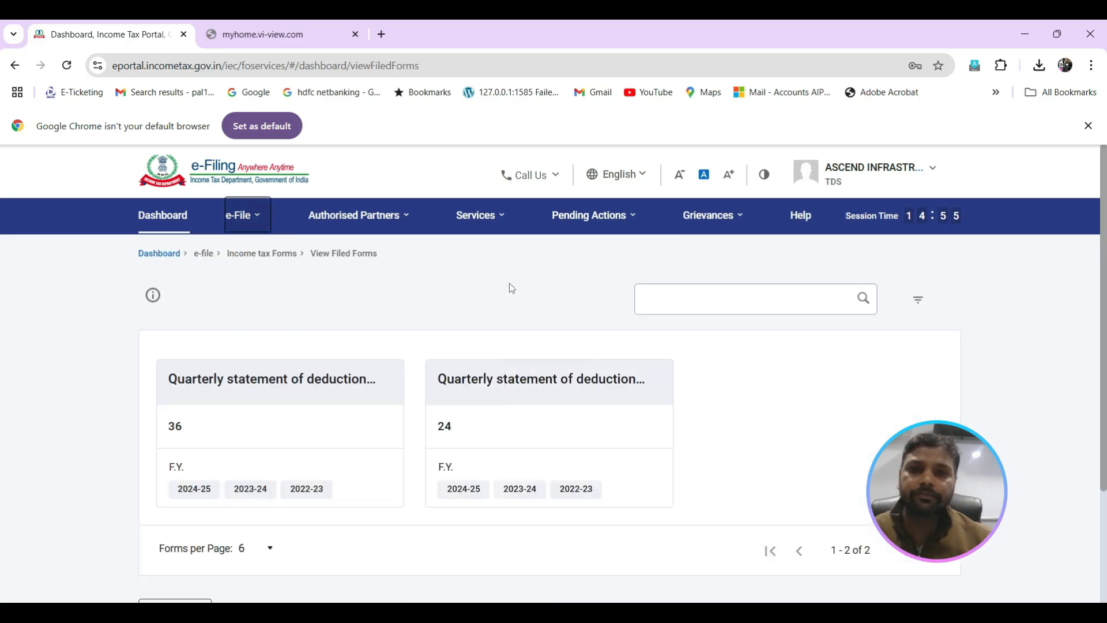
pyautogui.click(533, 453)
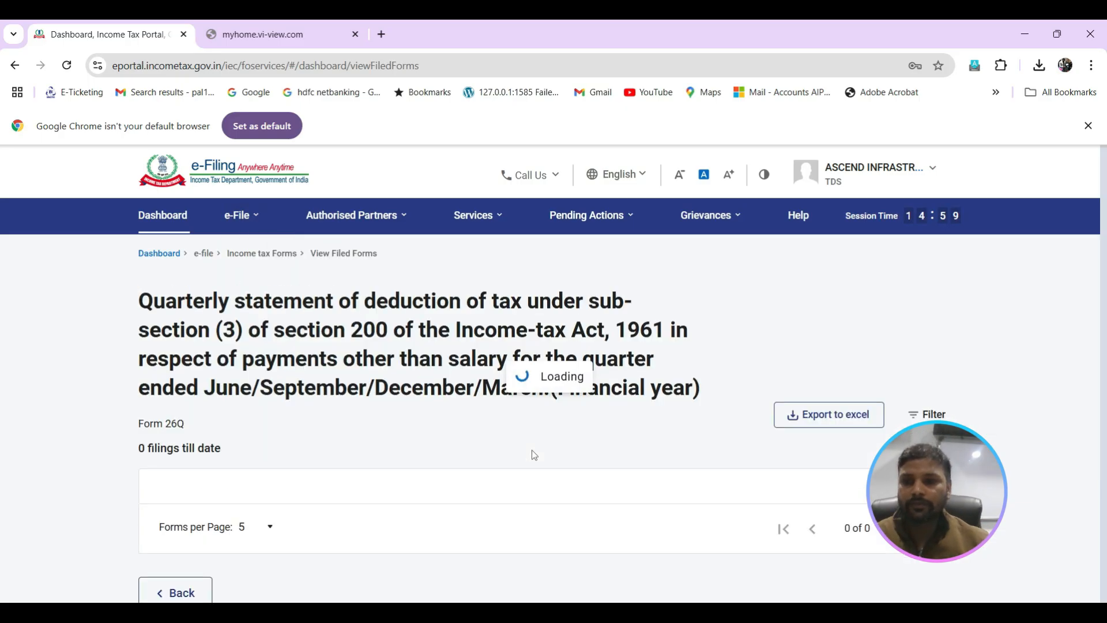
pyautogui.moveTo(1104, 236); pyautogui.dragTo(1097, 350)
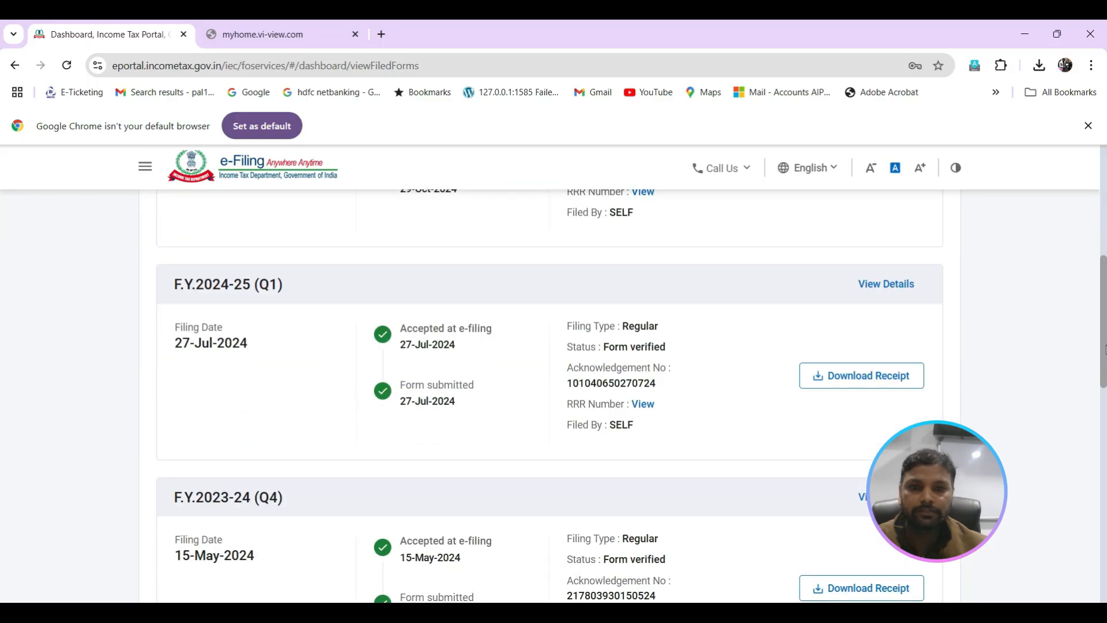
pyautogui.click(641, 405)
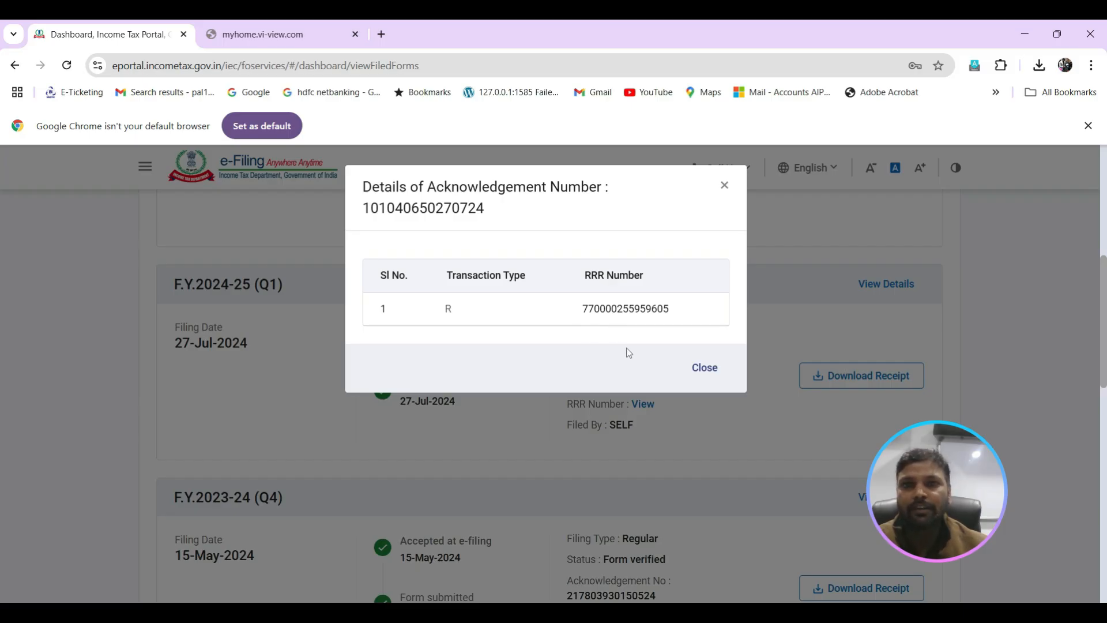
# Step: Switch to the TDS/TCS Return Preparation Utility and review the challan rows through to the minor head of challan
pyautogui.hotkey('alt', 'Tab')
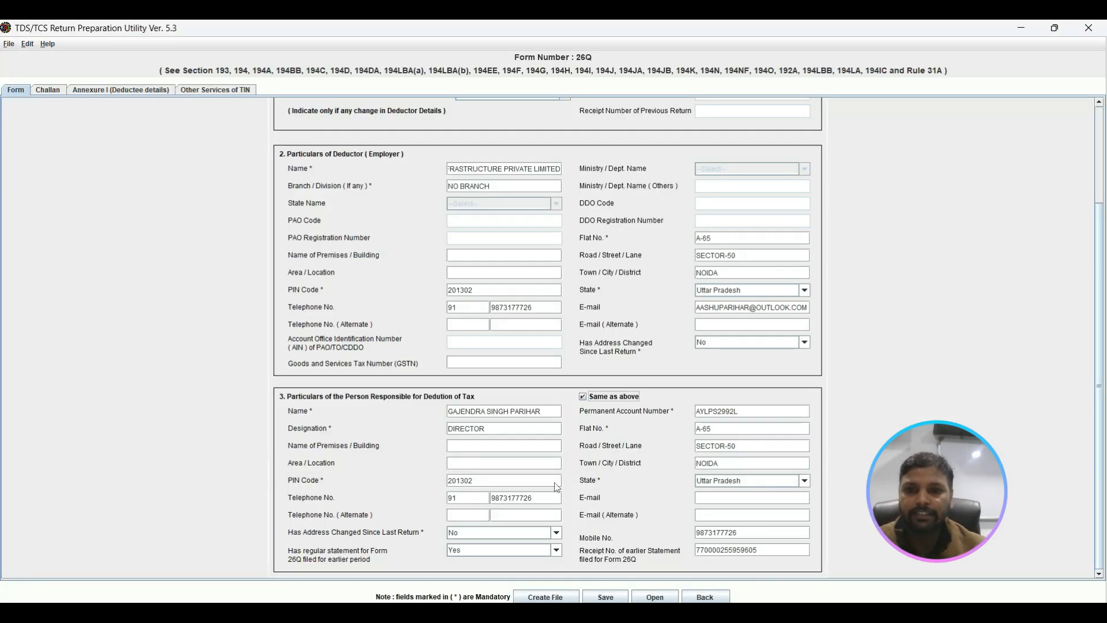
pyautogui.click(48, 90)
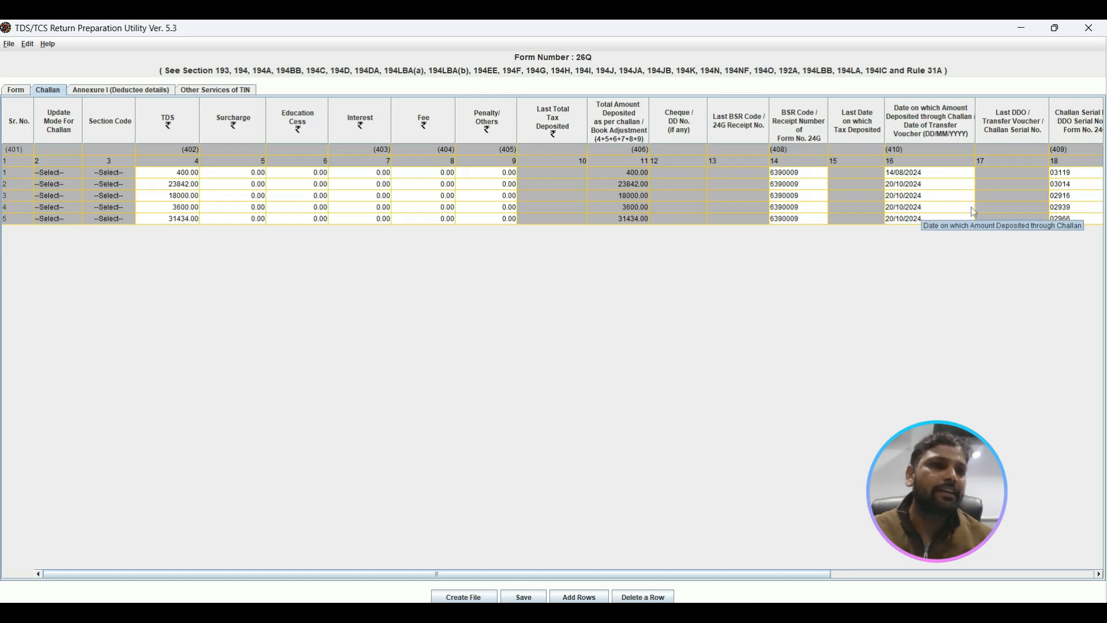
pyautogui.click(1100, 574)
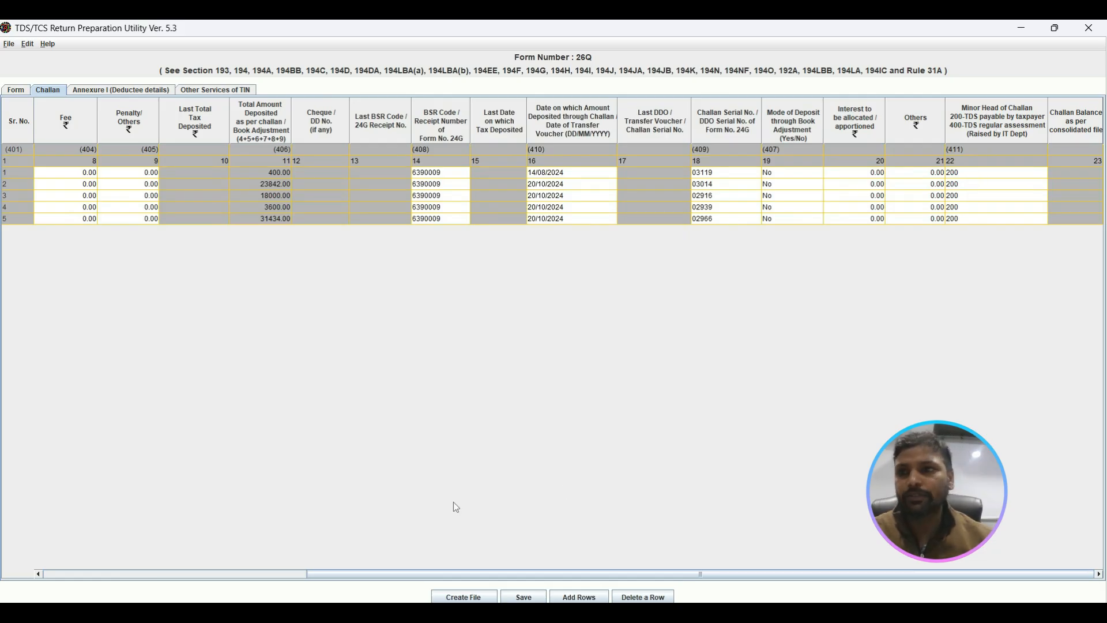
# Step: Open the Annexure I deductee details and view the option for inserting deductee records per challan, without adding any
pyautogui.click(121, 90)
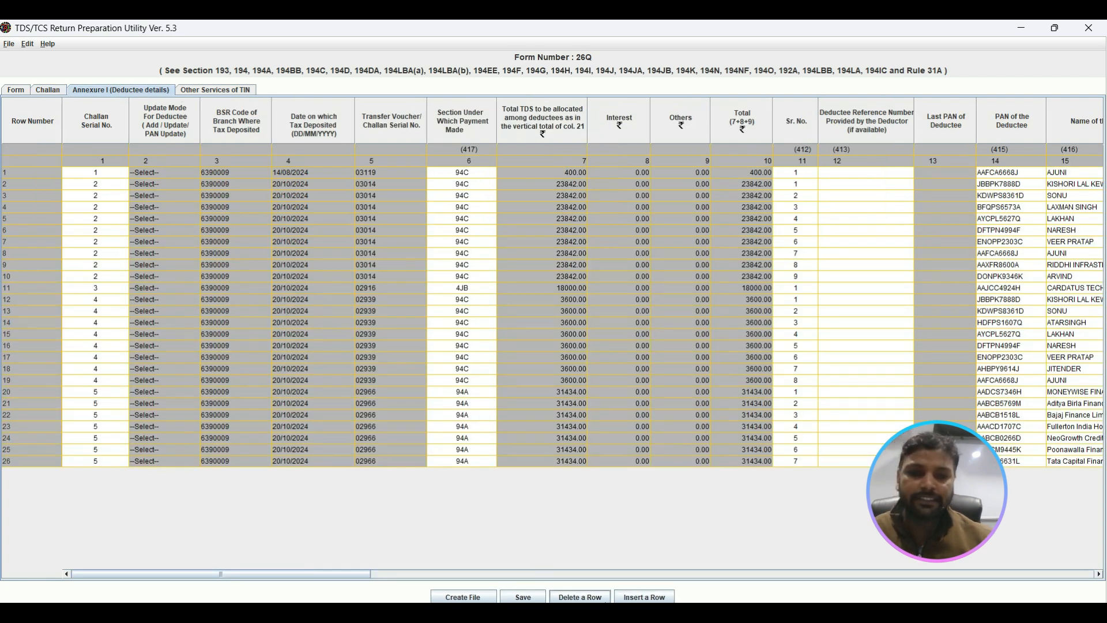
pyautogui.click(640, 598)
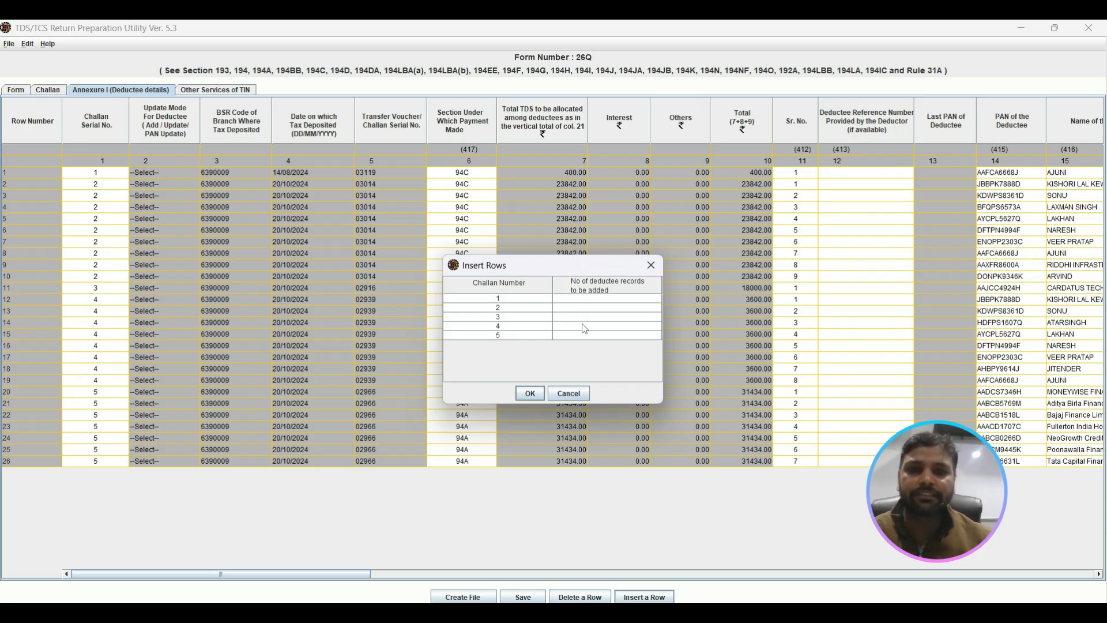
pyautogui.click(652, 268)
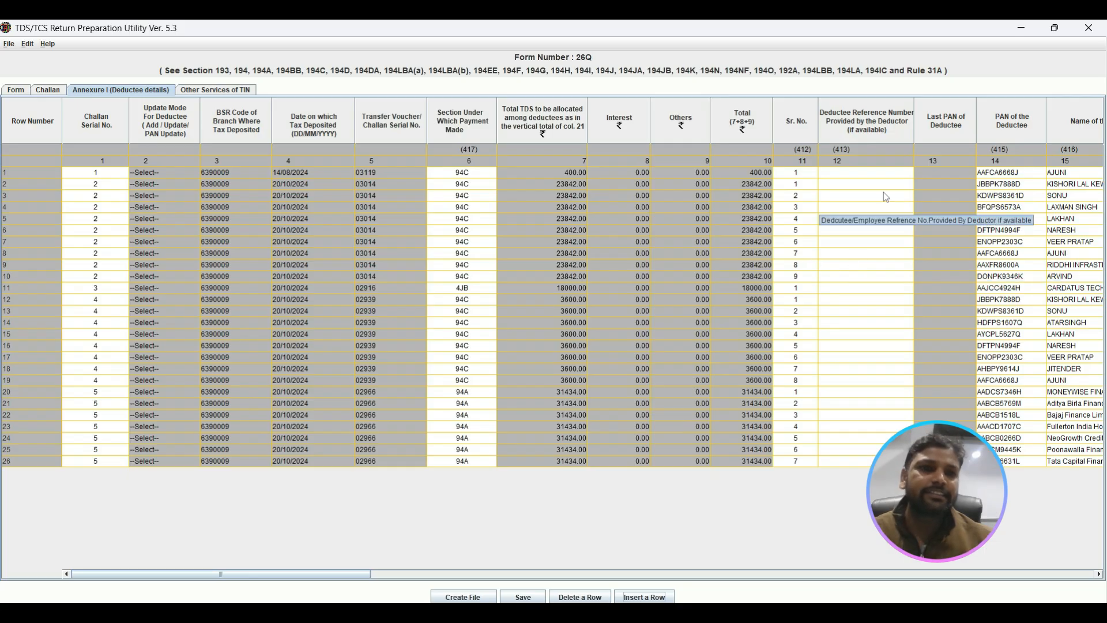
# Step: Compare the deductees' PANs, names, amounts and TDS in Annexure I with the aug24 sheet of the 2nd qtr 24-25 Excel workbook
pyautogui.click(1100, 575)
pyautogui.click(1099, 575)
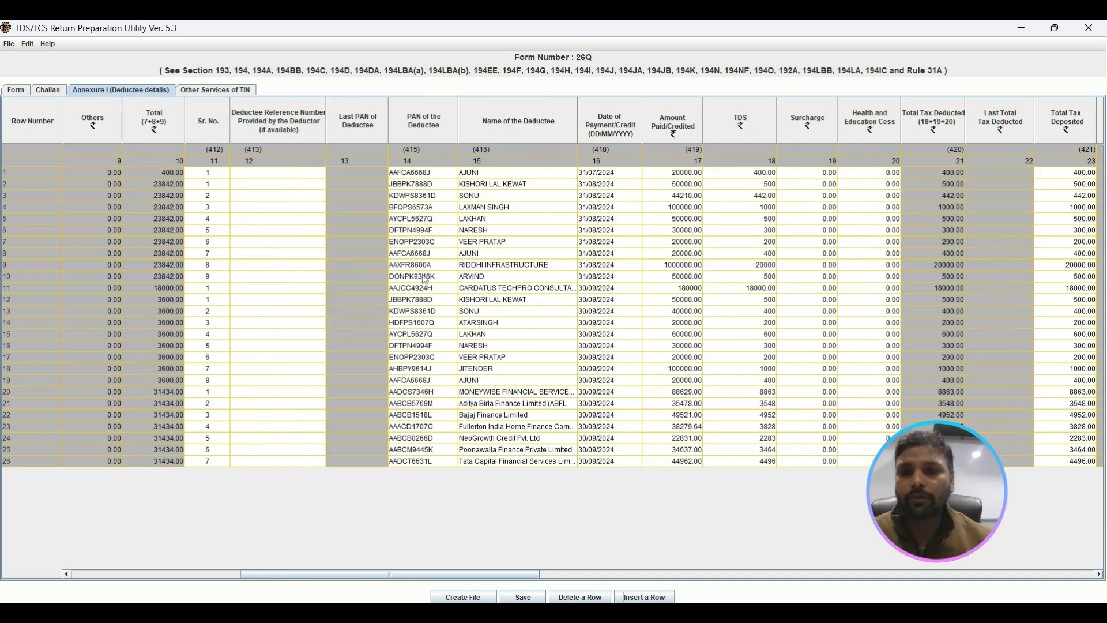
pyautogui.hotkey('alt', 'Tab')
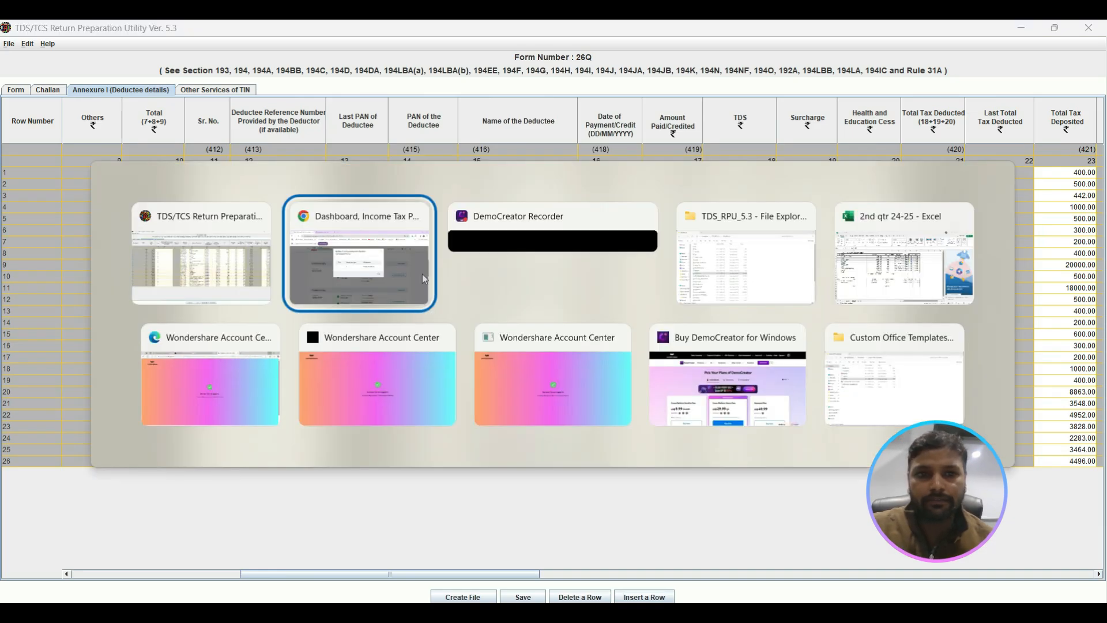
pyautogui.hotkey('alt', 'Tab')
pyautogui.hotkey('alt', 'Tab')
pyautogui.hotkey('alt', 'Tab')
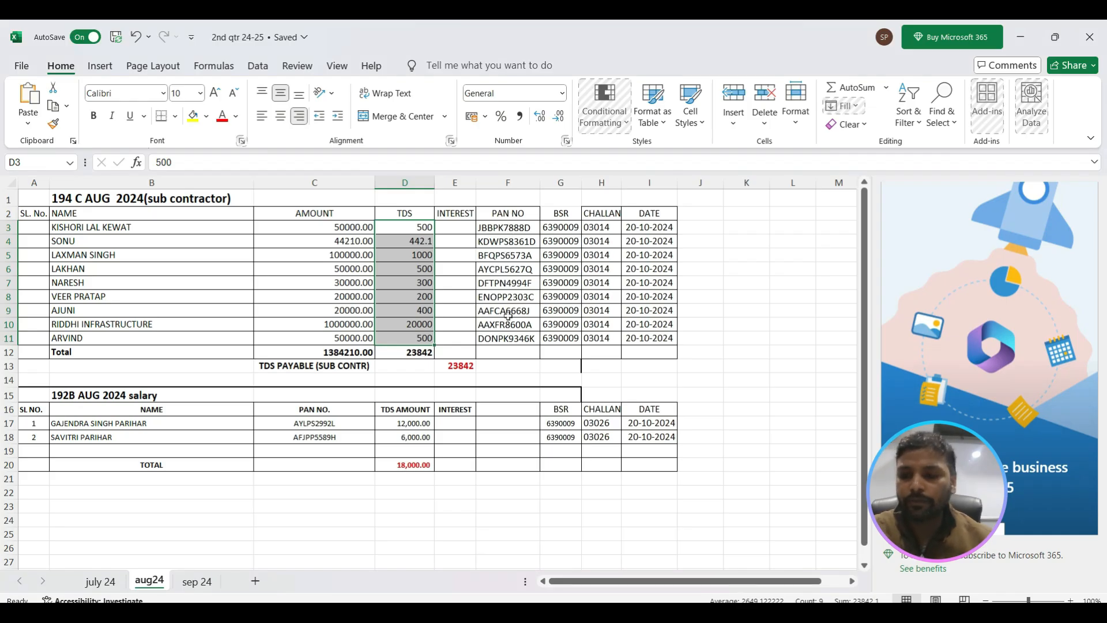
pyautogui.hotkey('alt', 'Tab')
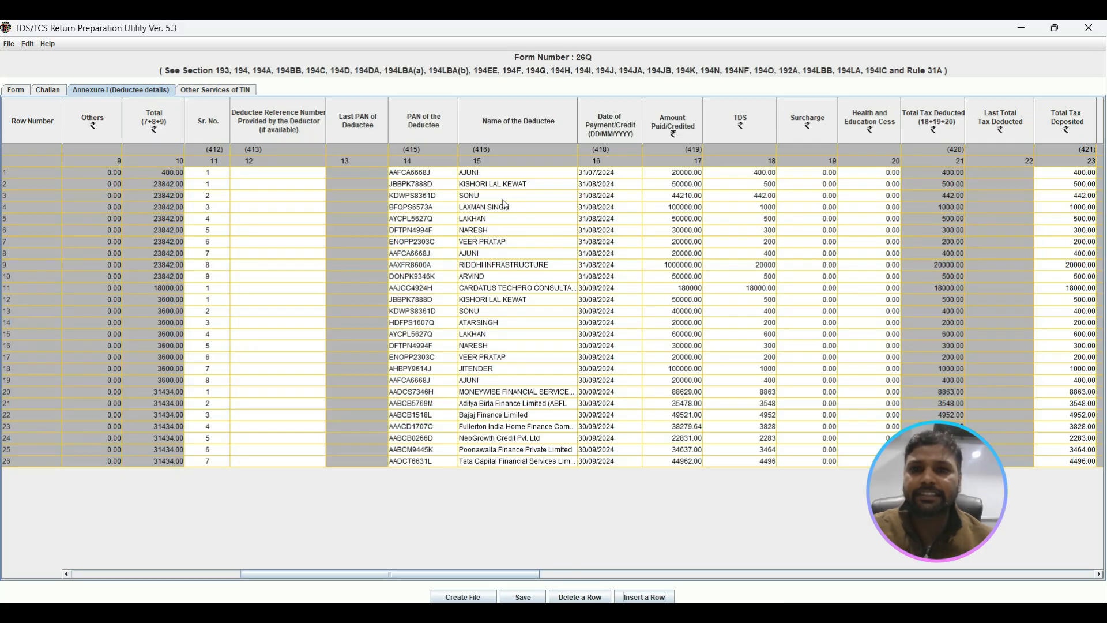
pyautogui.hotkey('alt', 'Tab')
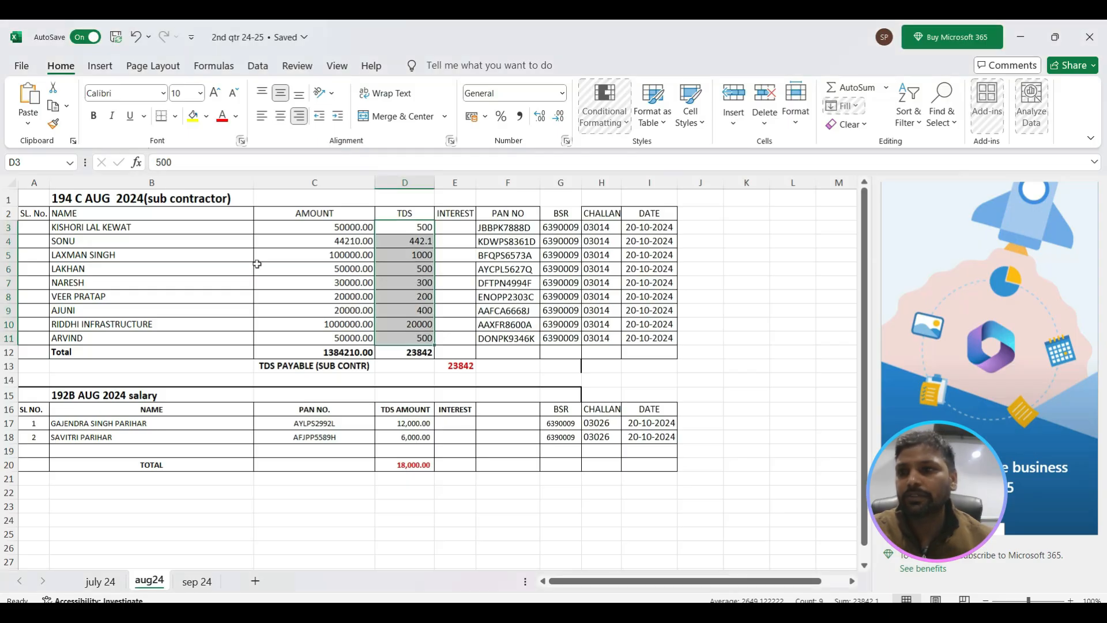
pyautogui.hotkey('alt', 'Tab')
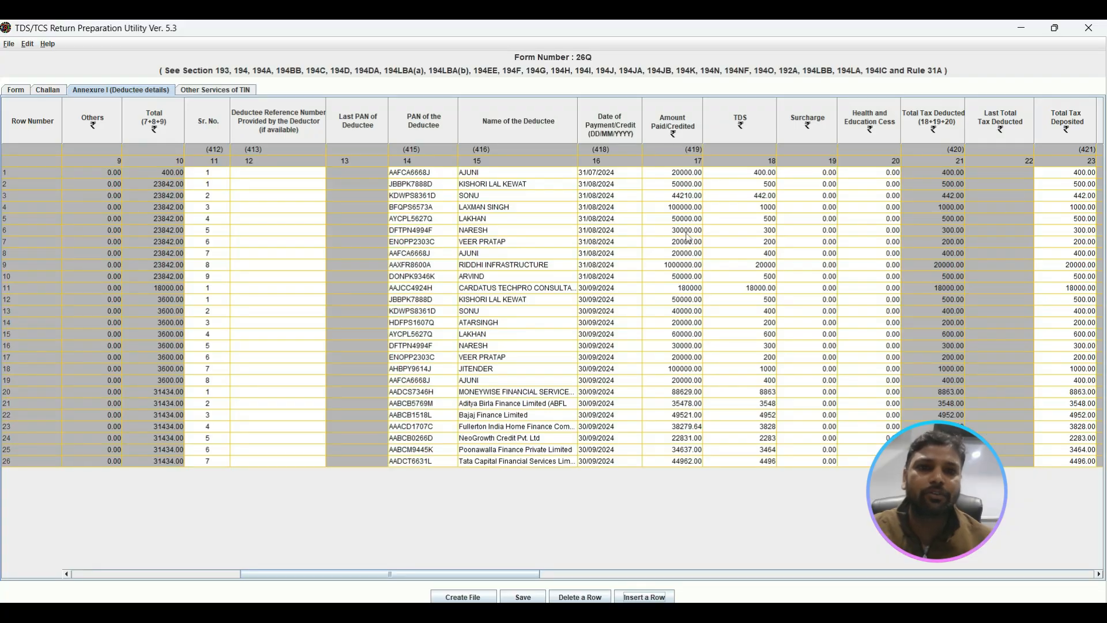
pyautogui.hotkey('alt', 'Tab')
pyautogui.hotkey('alt', 'Tab')
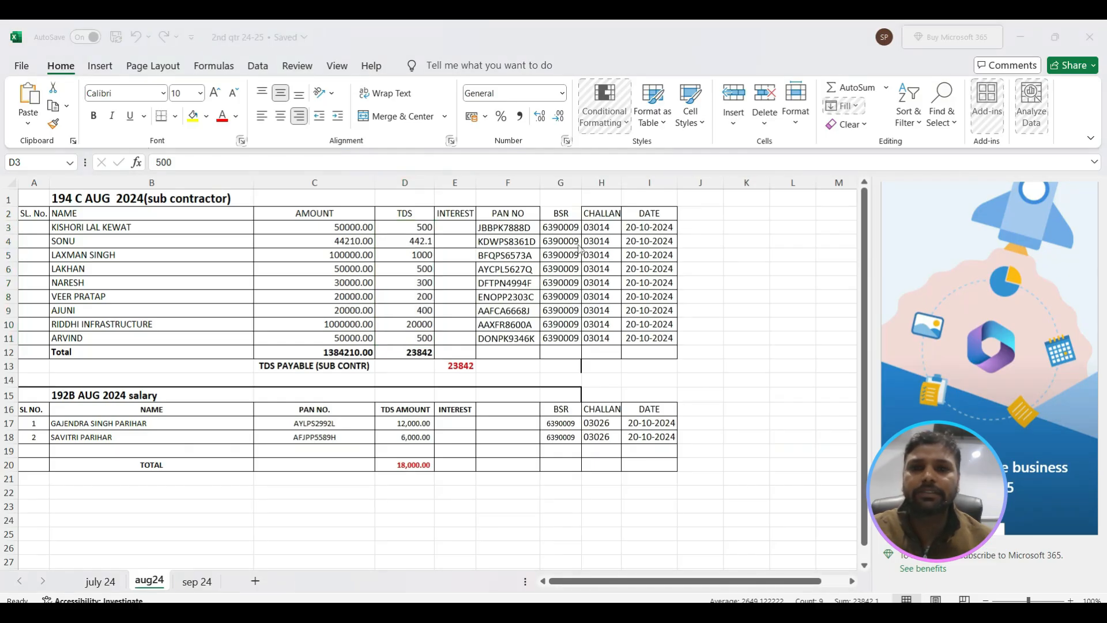
pyautogui.hotkey('alt', 'Tab')
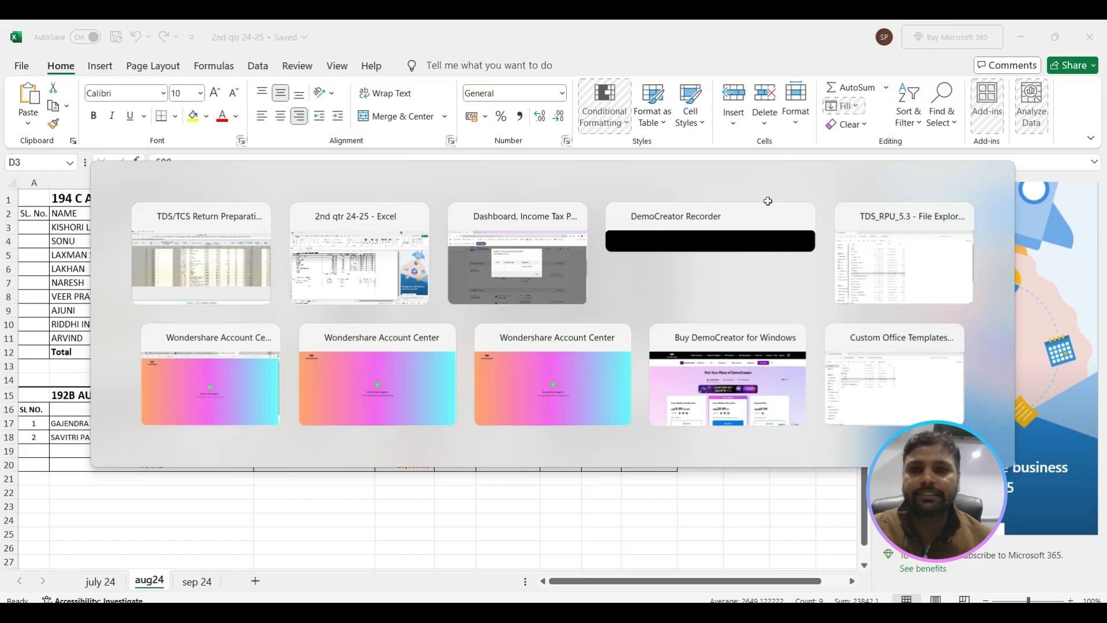
pyautogui.hotkey('alt', 'Tab')
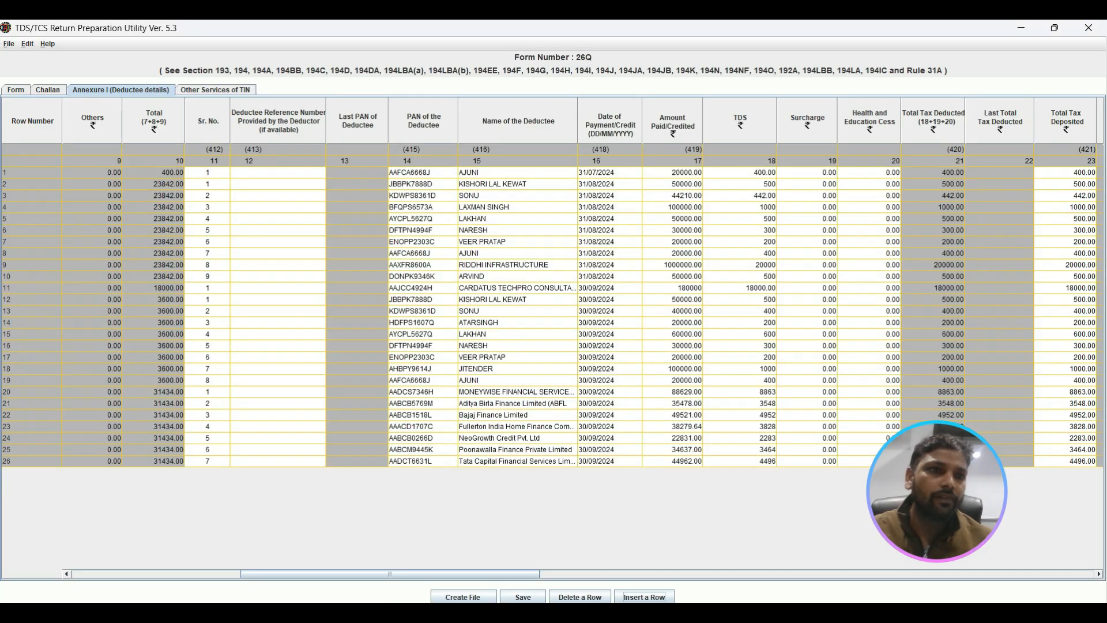
# Step: Review the Annexure I deductee columns from payment date and TDS amounts through deduction date, deductee code, deduction rate and certificate number
pyautogui.click(1100, 575)
pyautogui.click(1100, 575)
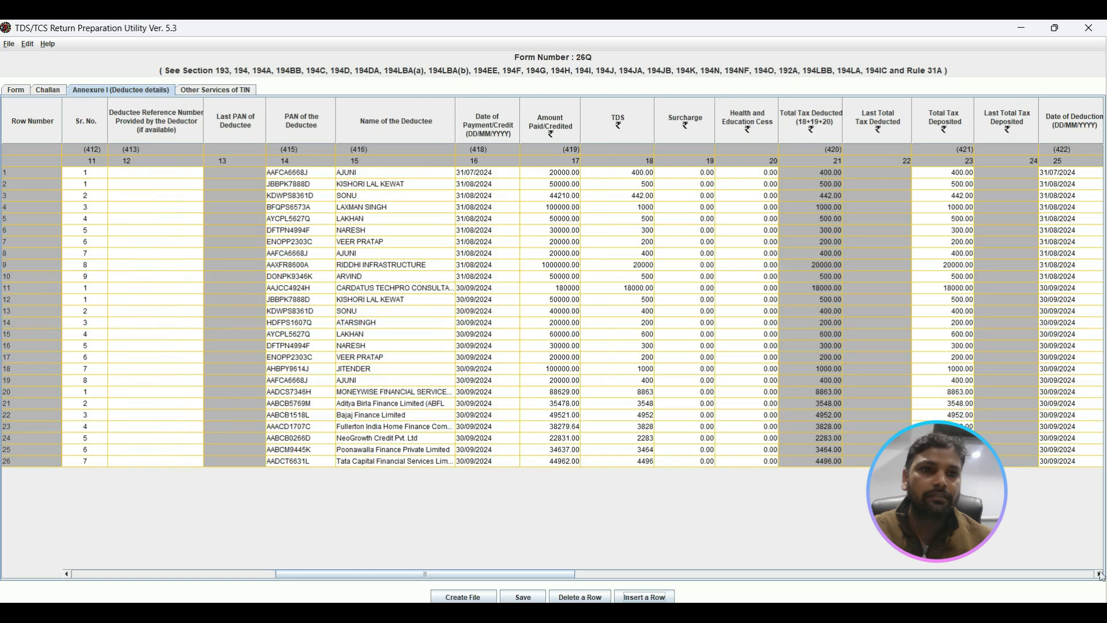
pyautogui.click(1100, 575)
pyautogui.click(1100, 574)
pyautogui.click(1100, 574)
pyautogui.click(1100, 575)
pyautogui.click(1100, 574)
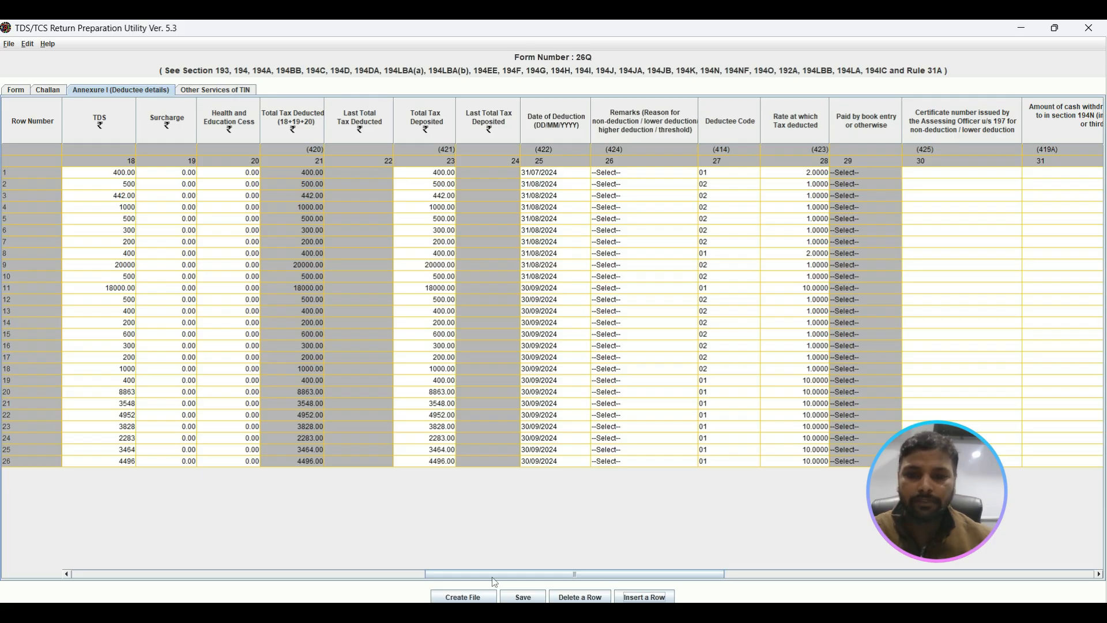
pyautogui.click(67, 575)
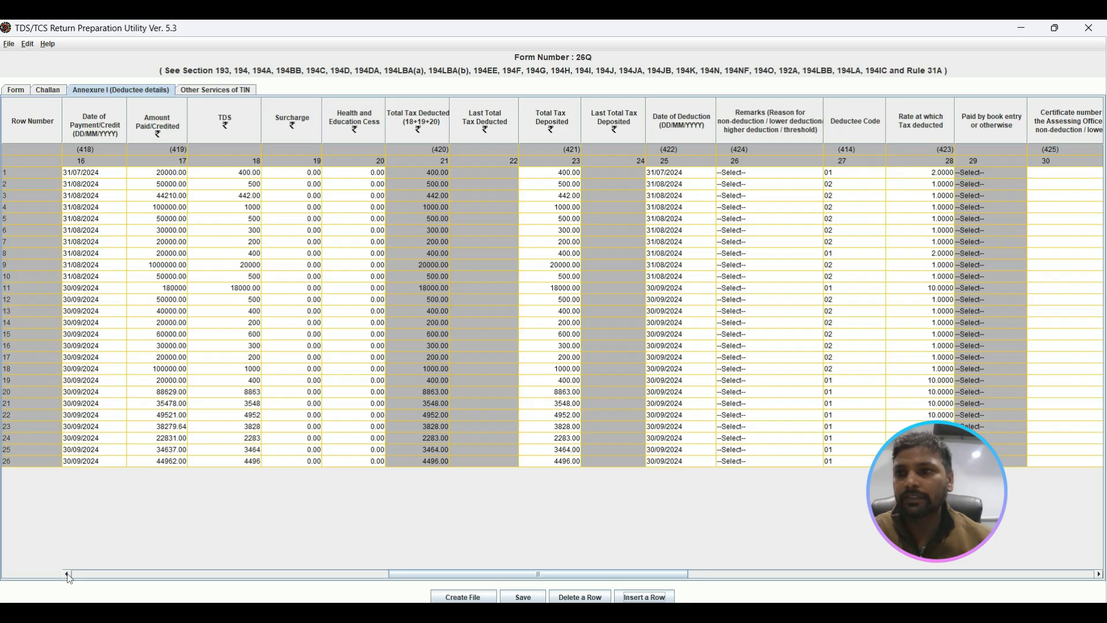
pyautogui.click(67, 575)
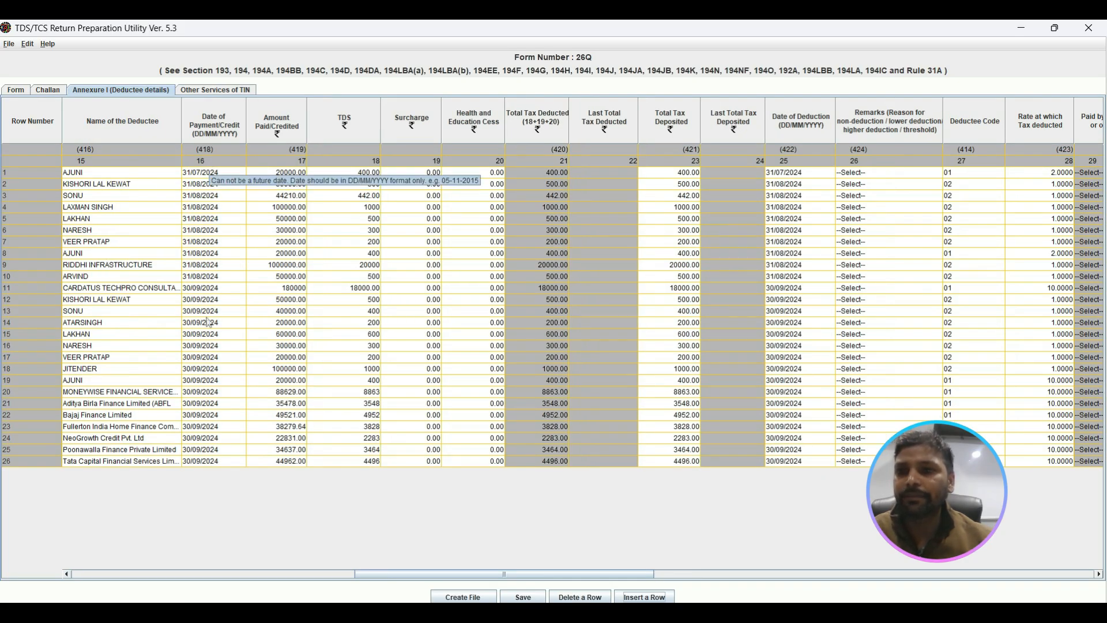
pyautogui.click(1098, 579)
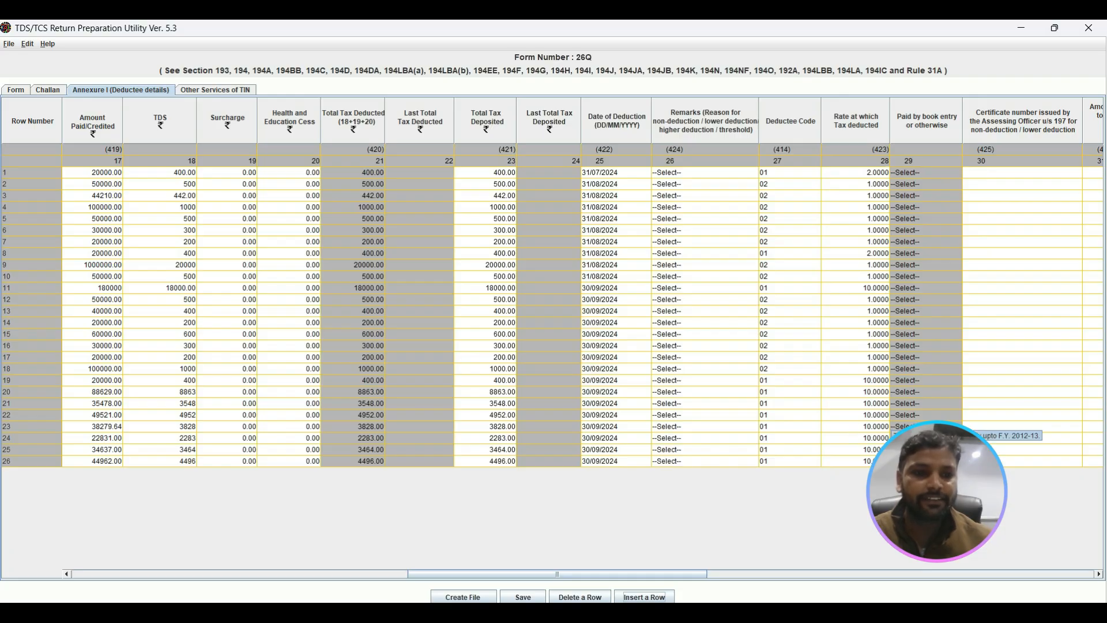
# Step: Run the return's file creation, shorten the row 25 deductee name to Poonawalla, and run the file creation again
pyautogui.click(468, 598)
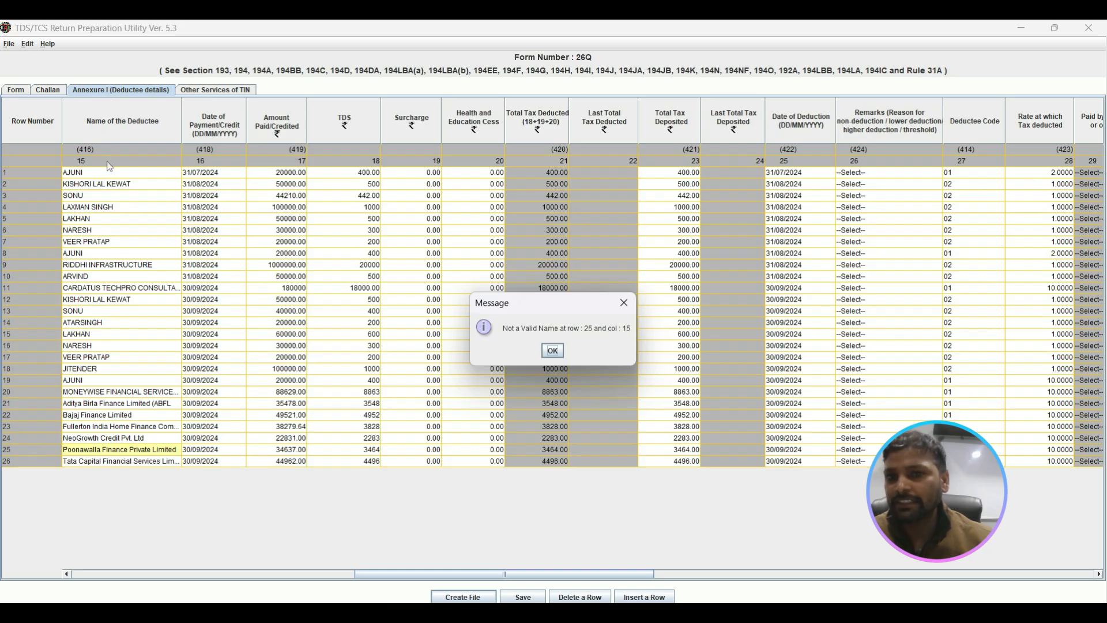
pyautogui.click(553, 351)
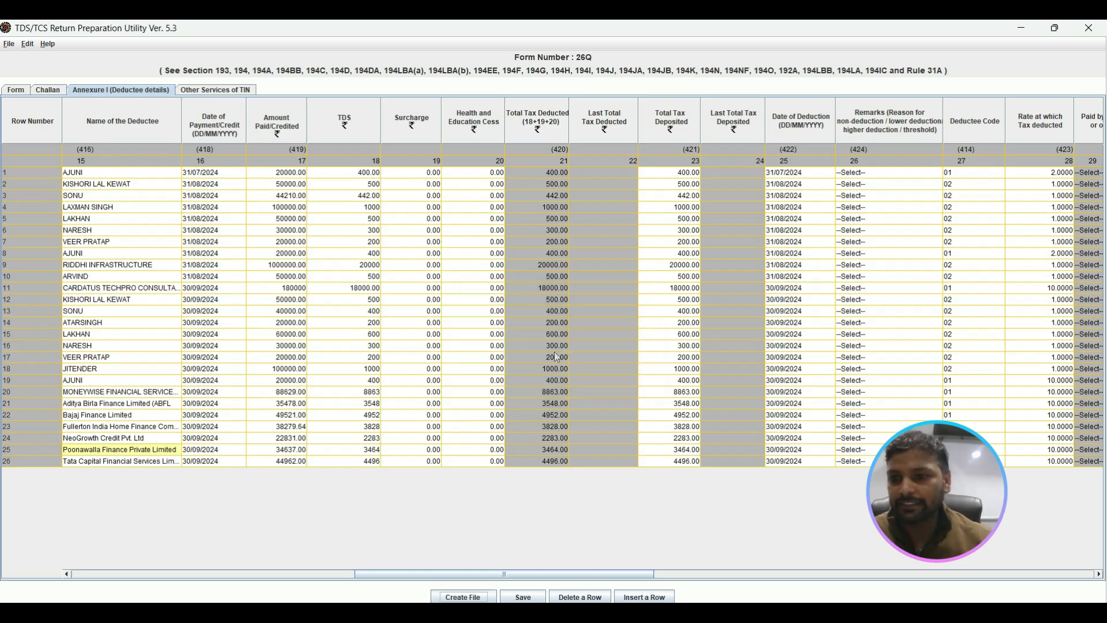
pyautogui.doubleClick(179, 450)
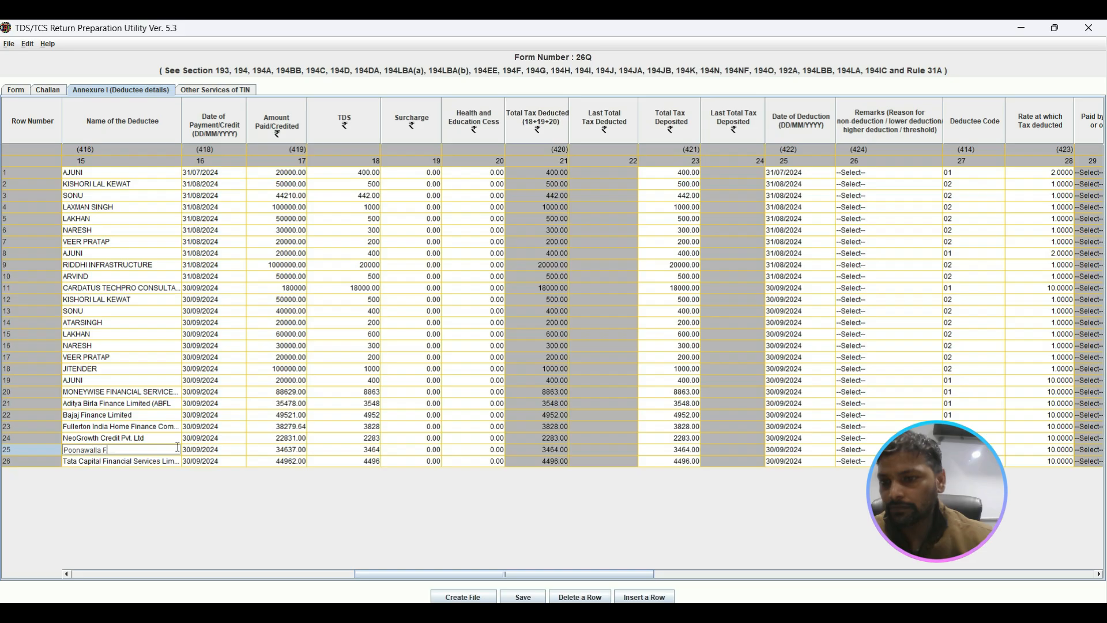
pyautogui.click(464, 597)
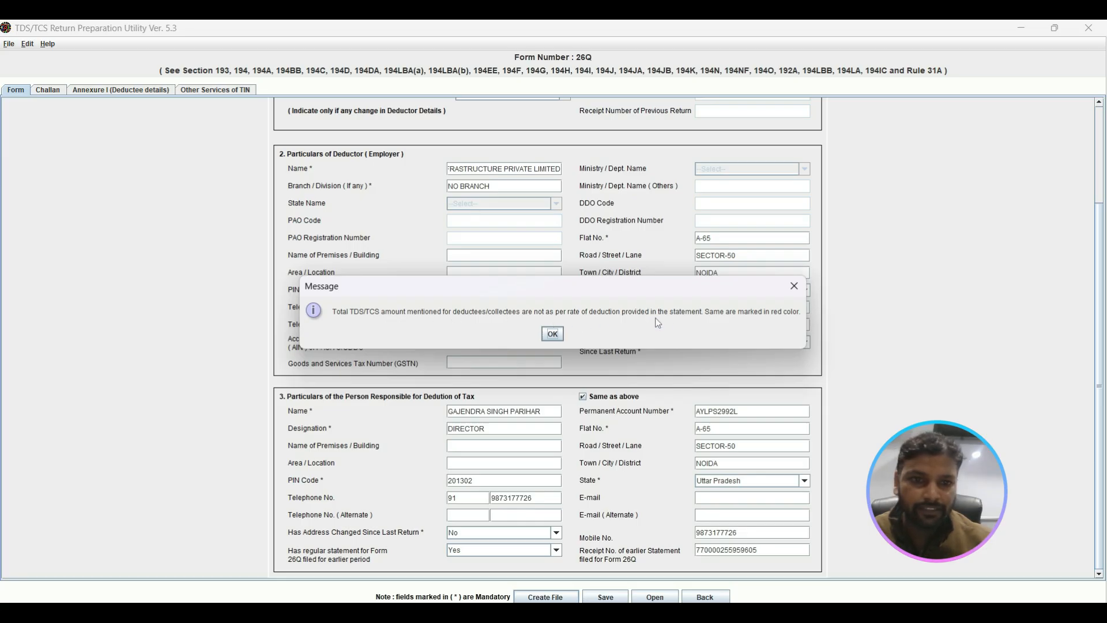
# Step: Set the rate at which tax is deducted in Annexure I row 19 to 2 and rerun the file creation
pyautogui.click(554, 338)
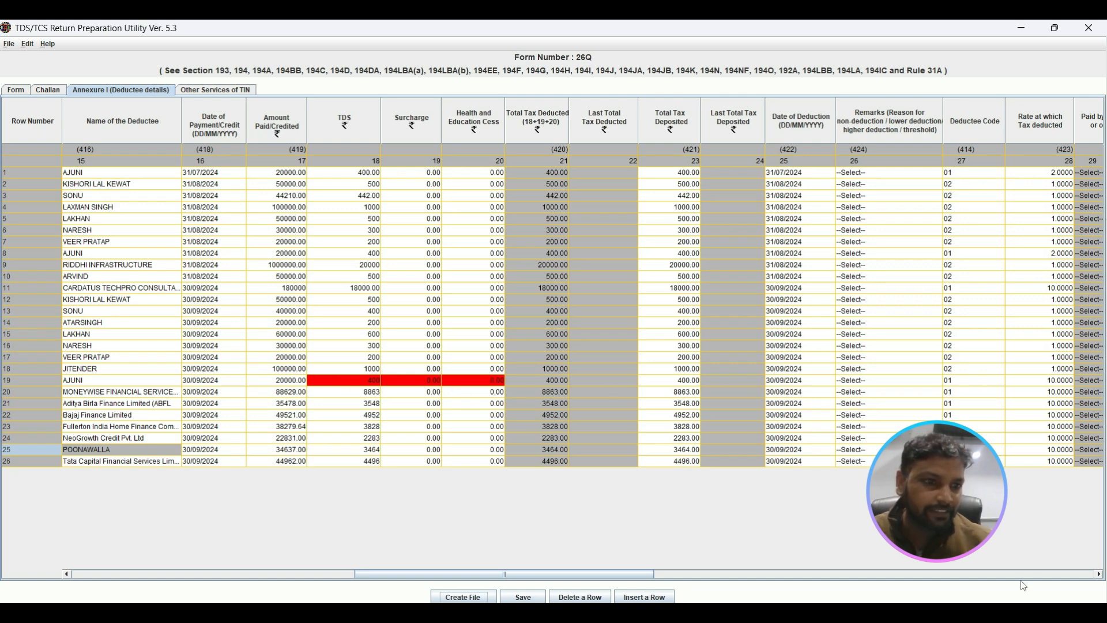
pyautogui.click(1056, 382)
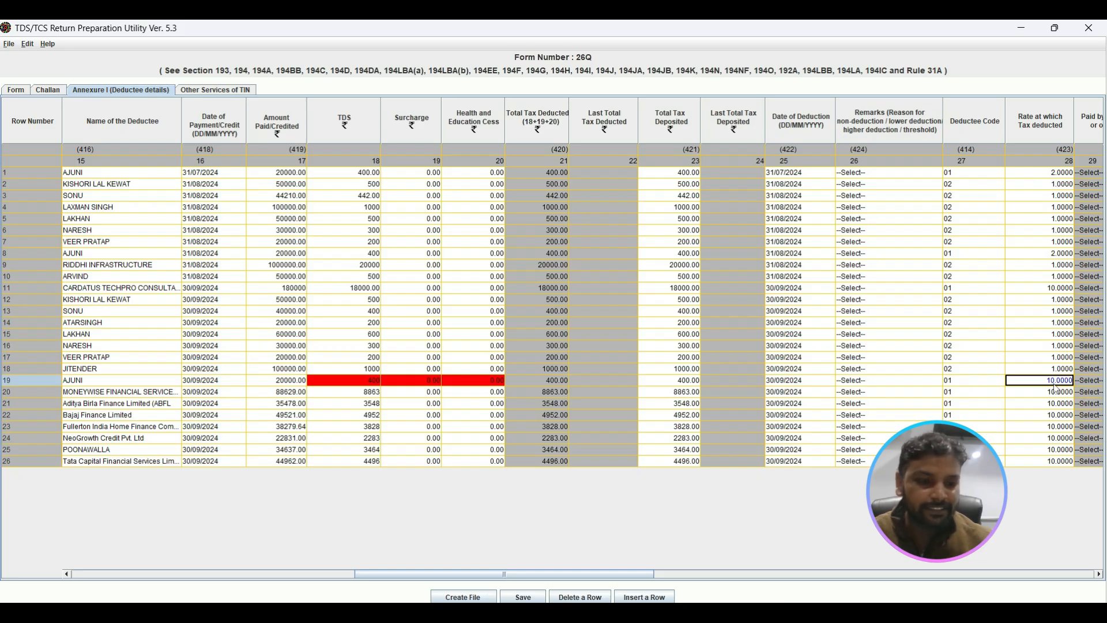
pyautogui.write('2')
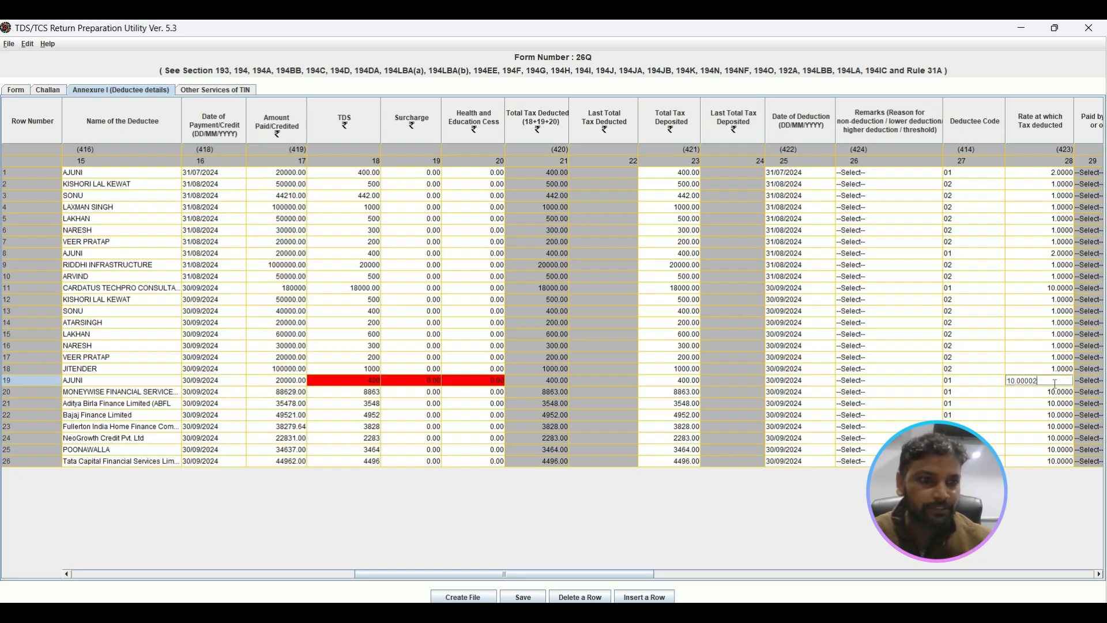
pyautogui.press('BackSpace')
pyautogui.press('BackSpace')
pyautogui.press('BackSpace')
pyautogui.press('BackSpace')
pyautogui.press('BackSpace')
pyautogui.press('BackSpace')
pyautogui.press('BackSpace')
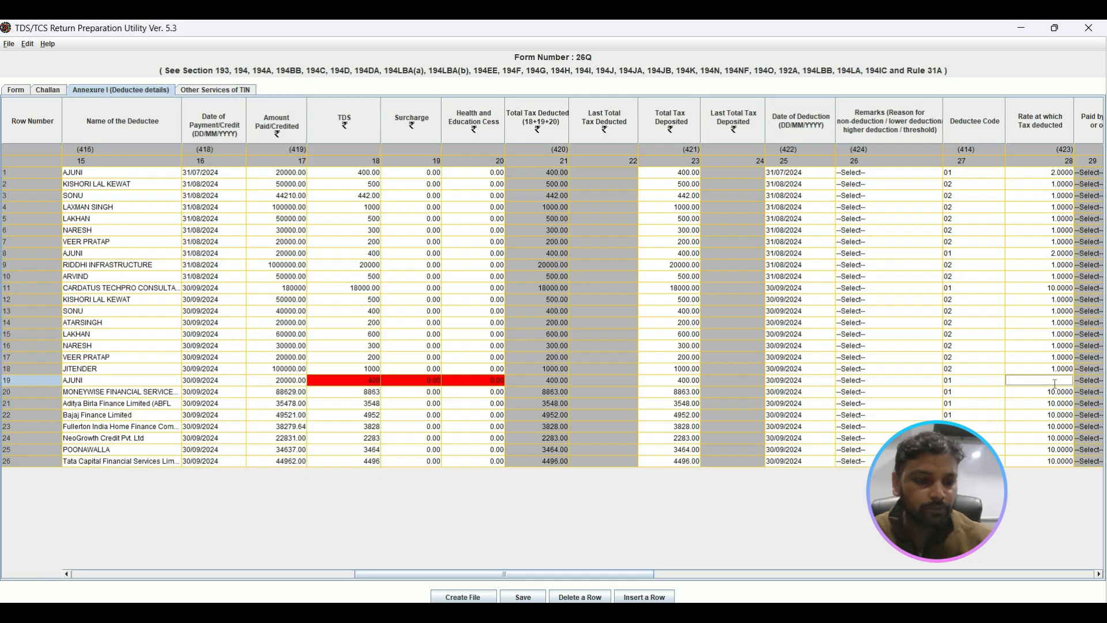
pyautogui.click(1003, 416)
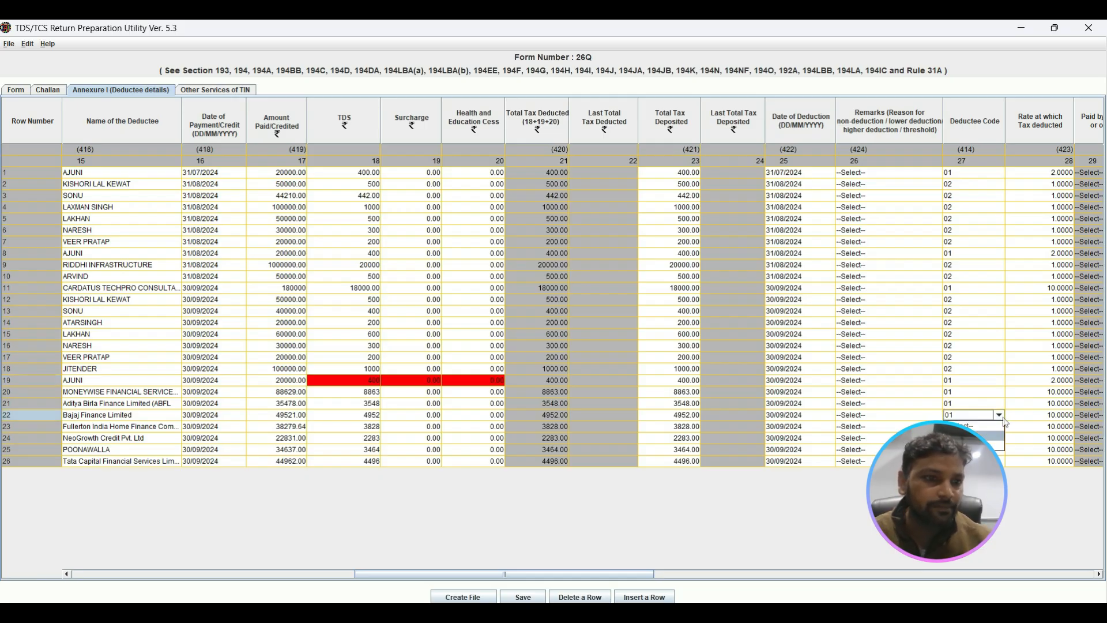
pyautogui.click(853, 427)
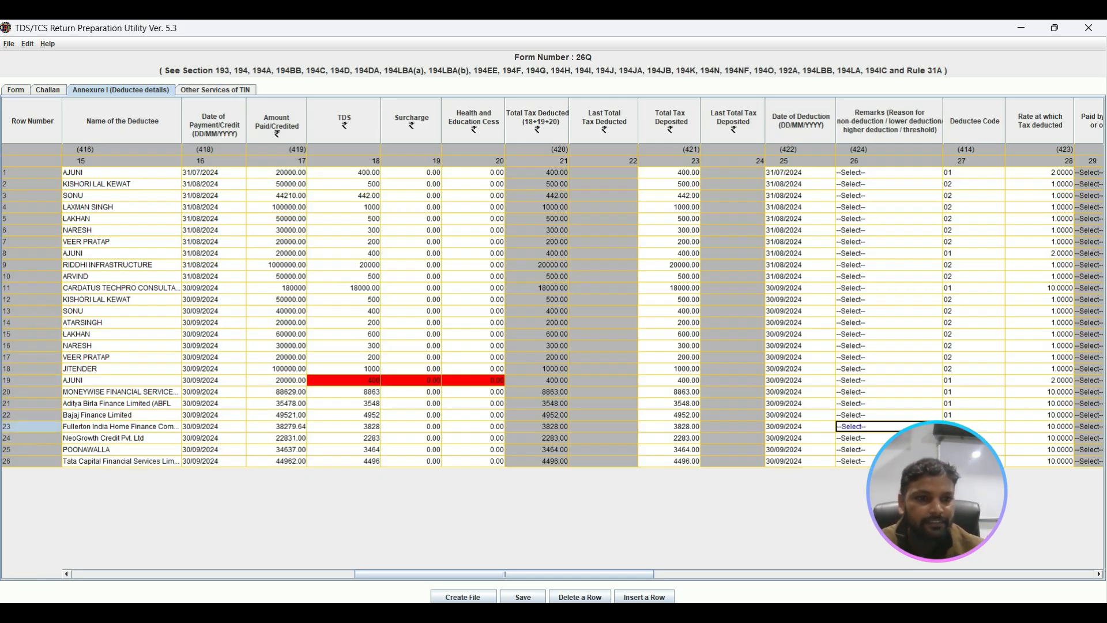
pyautogui.click(490, 599)
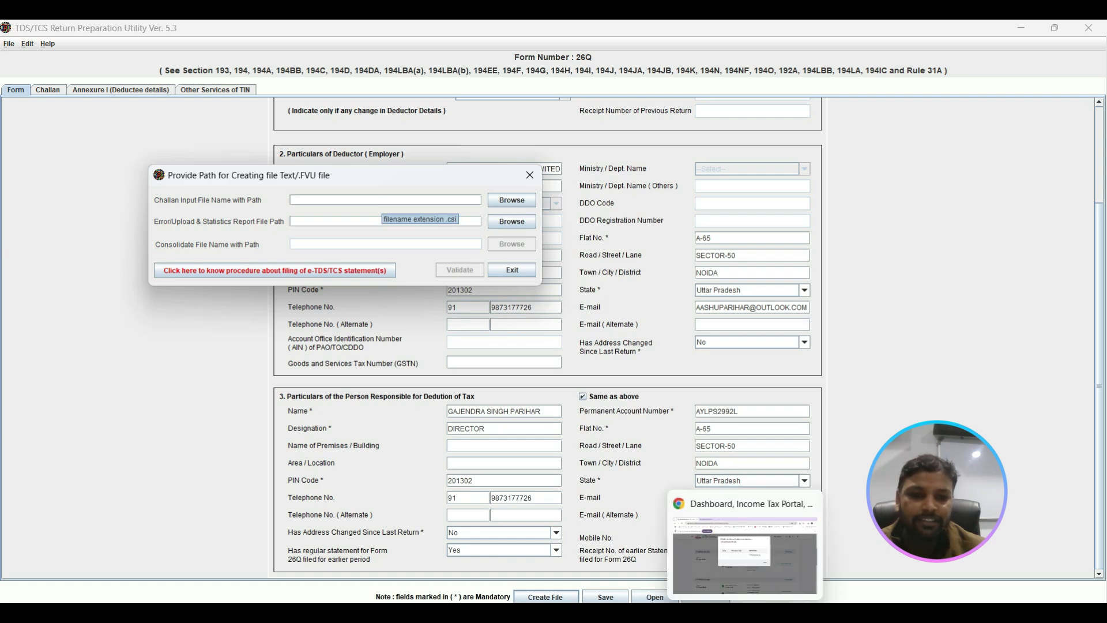
# Step: Switch to the e-Filing portal in Chrome, close the RRR number details, and open e-Pay Tax's Challan Status Inquiry (CSI) File section
pyautogui.click(745, 612)
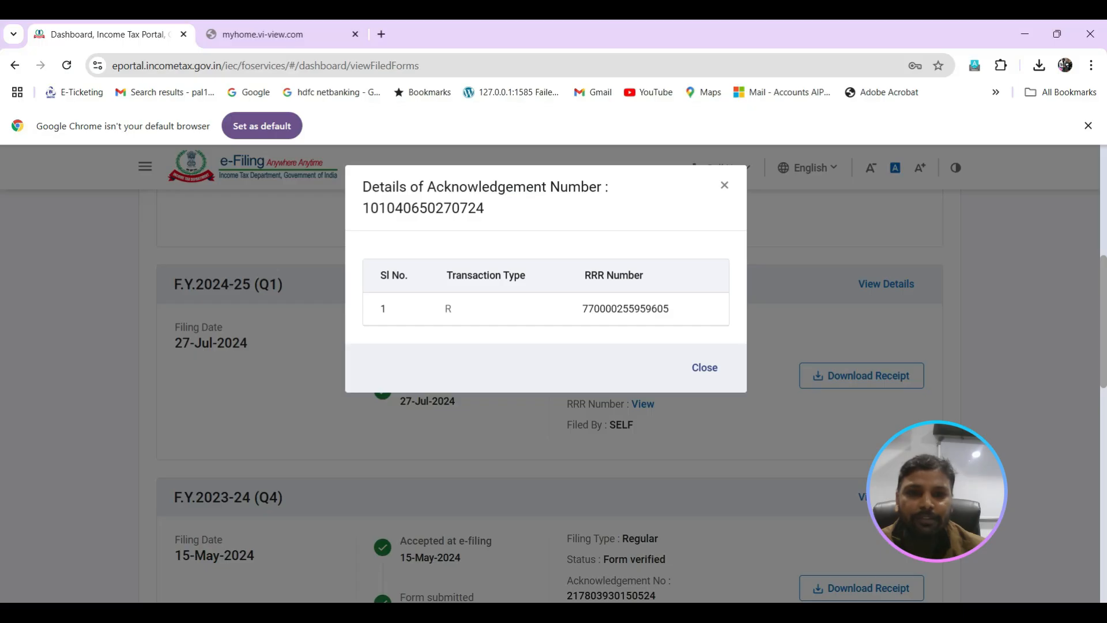
pyautogui.click(724, 185)
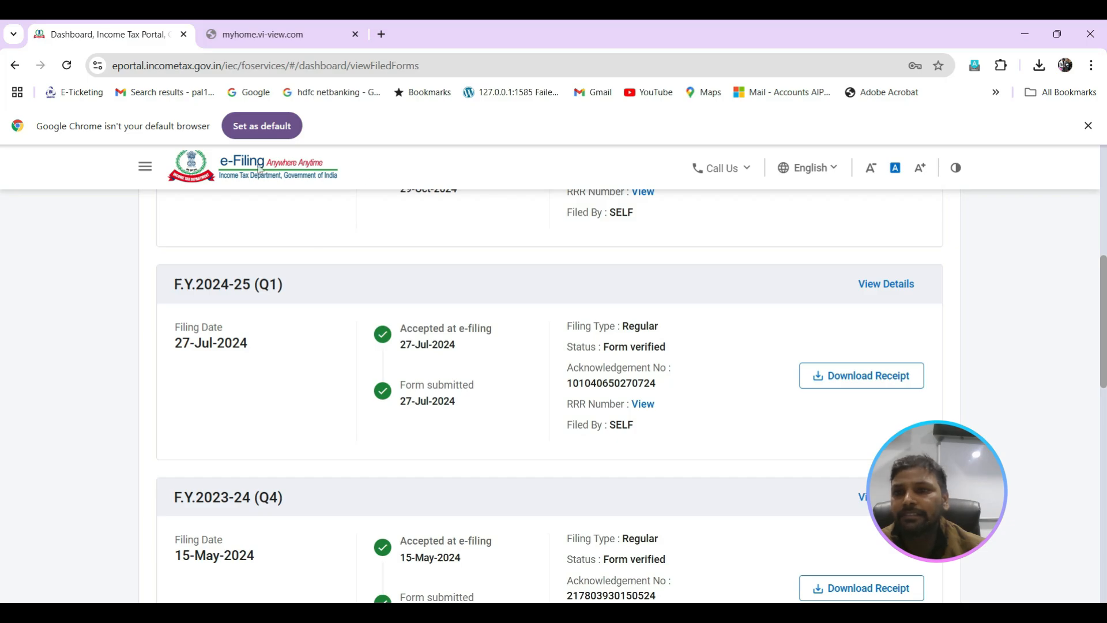
pyautogui.scroll(6, 1095, 182)
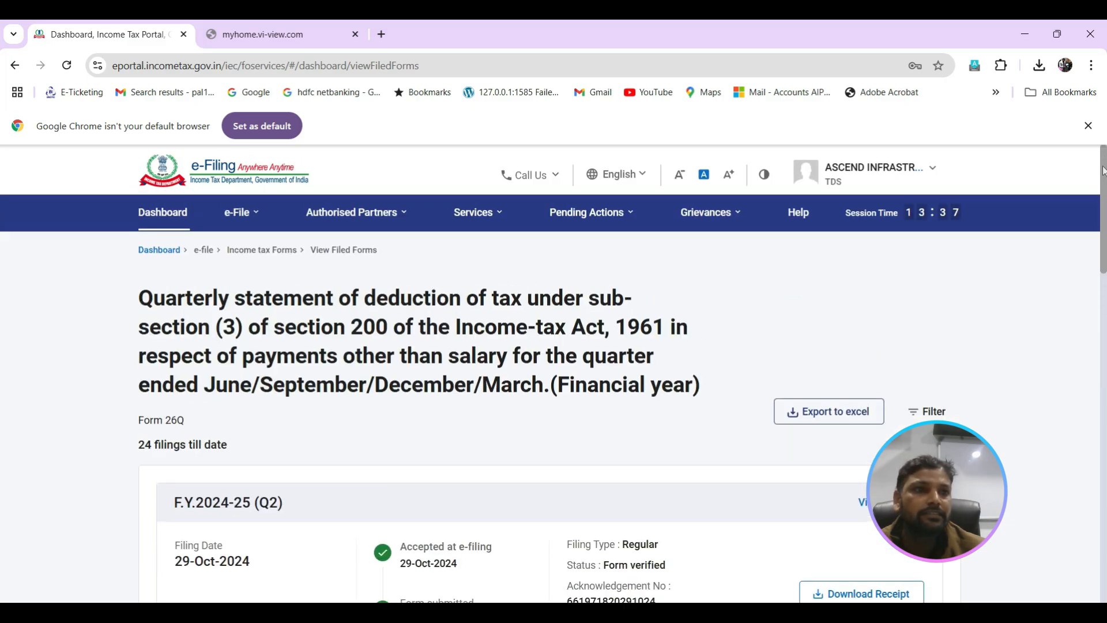
pyautogui.click(245, 224)
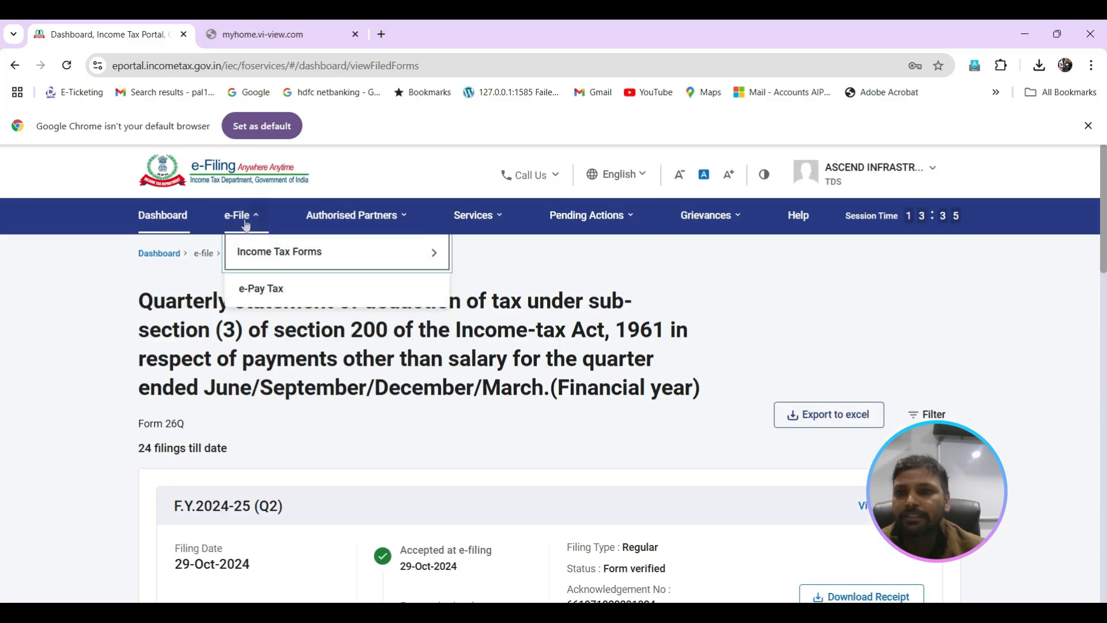
pyautogui.click(265, 295)
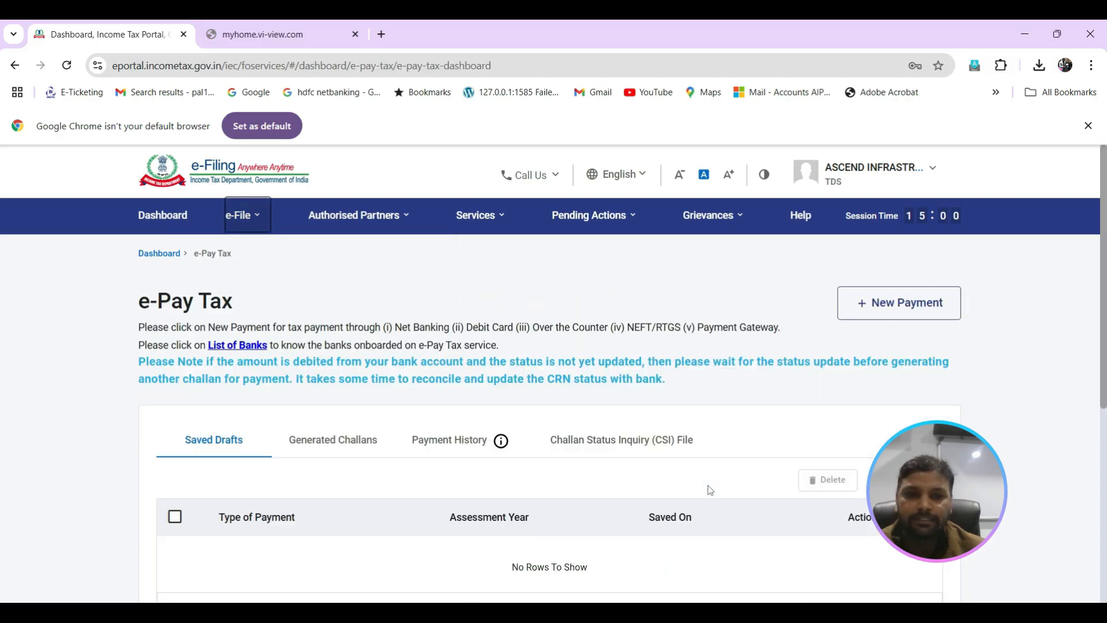
pyautogui.click(656, 448)
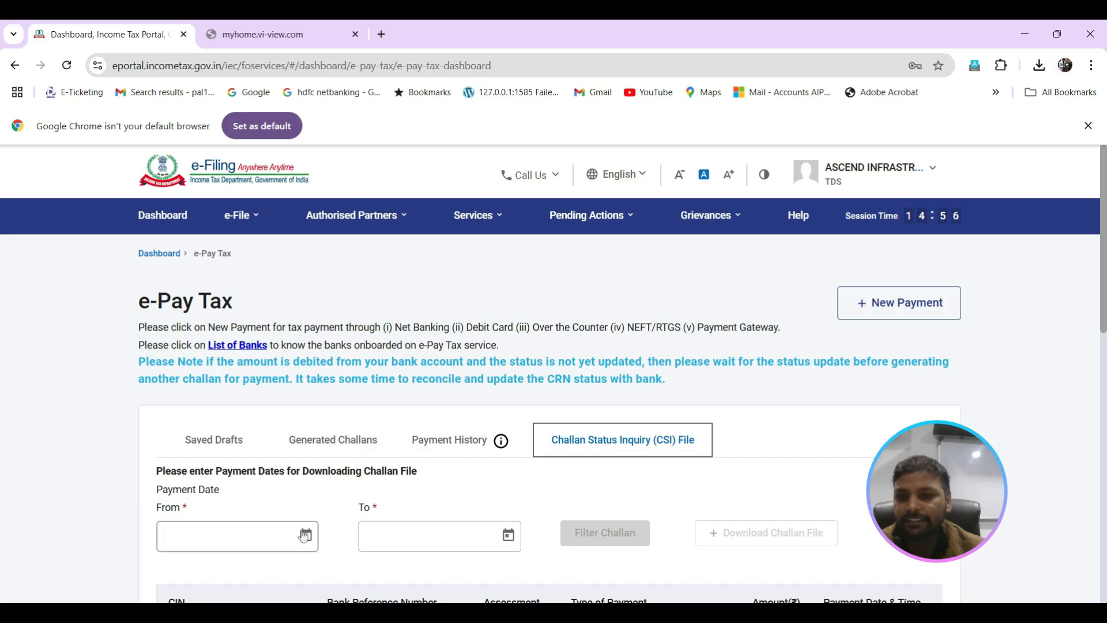
# Step: Set the payment date range for the challan file from 01-Jul-2024 to 26-Nov-2024
pyautogui.click(305, 535)
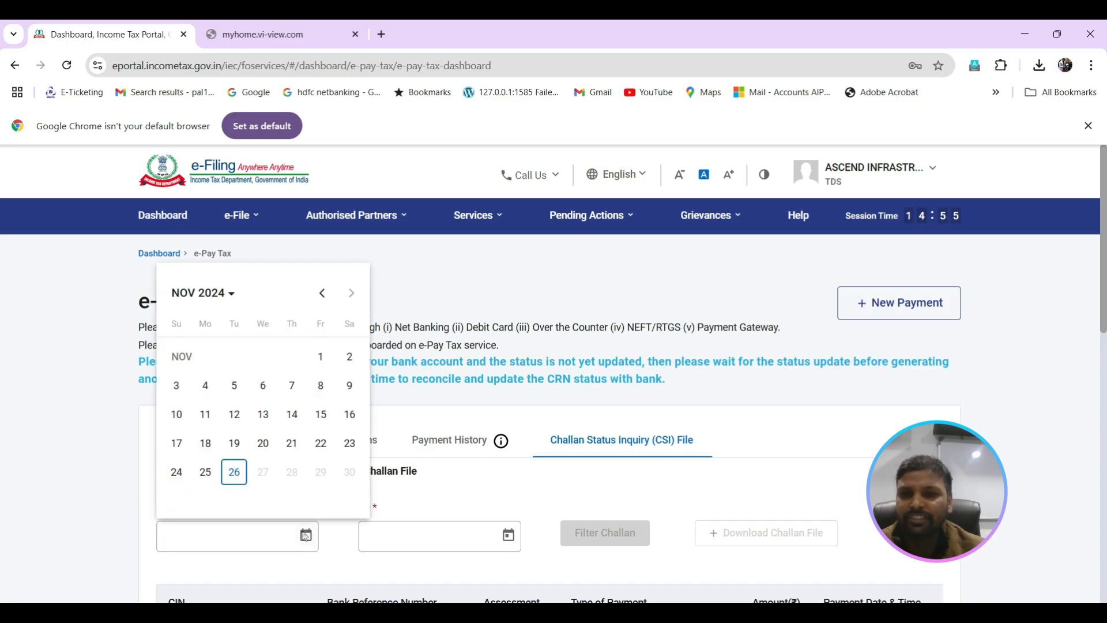
pyautogui.click(322, 297)
pyautogui.click(323, 297)
pyautogui.click(322, 297)
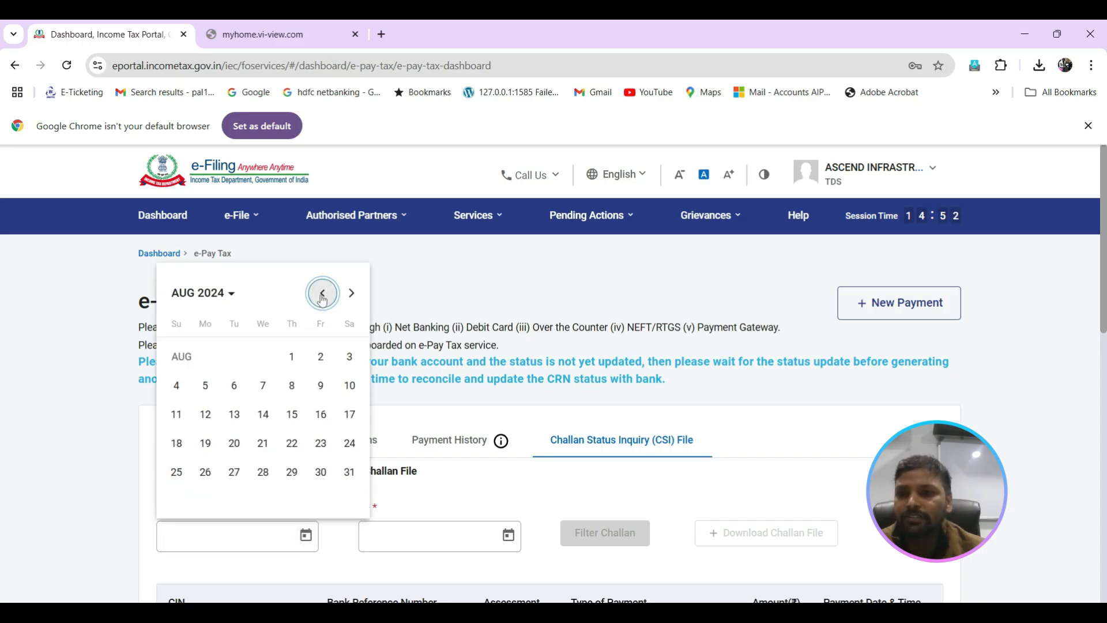
pyautogui.click(322, 296)
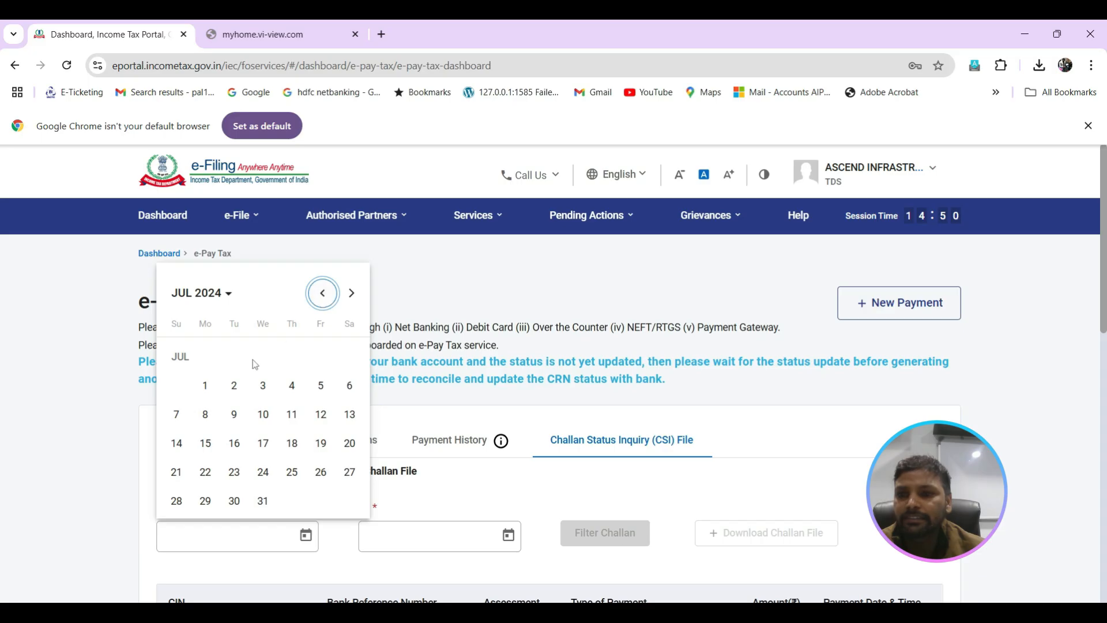
pyautogui.click(199, 388)
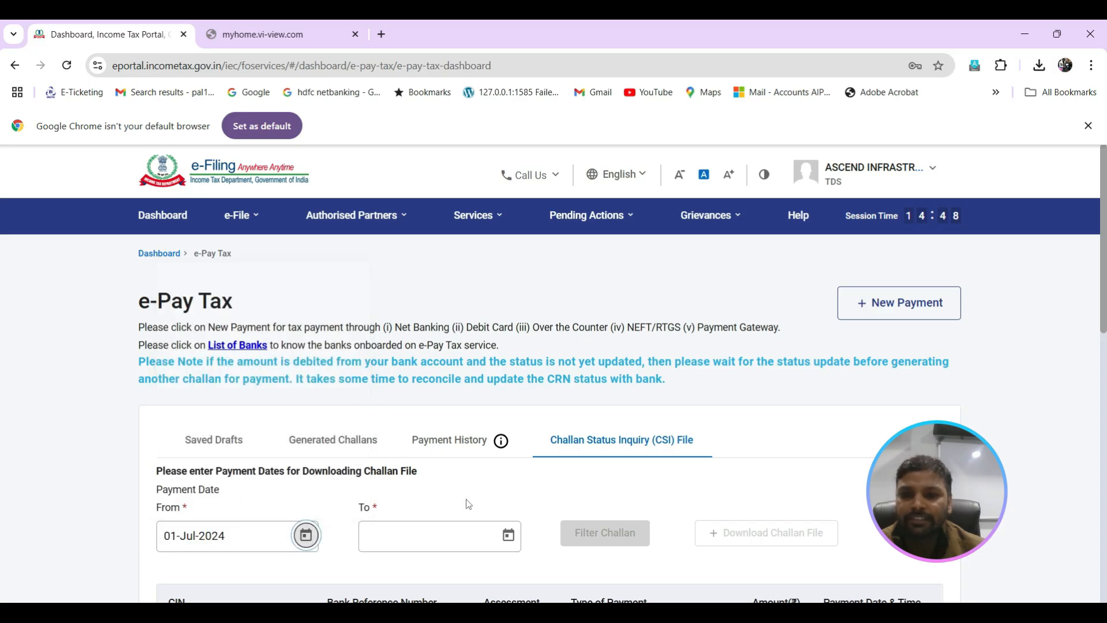
pyautogui.click(508, 534)
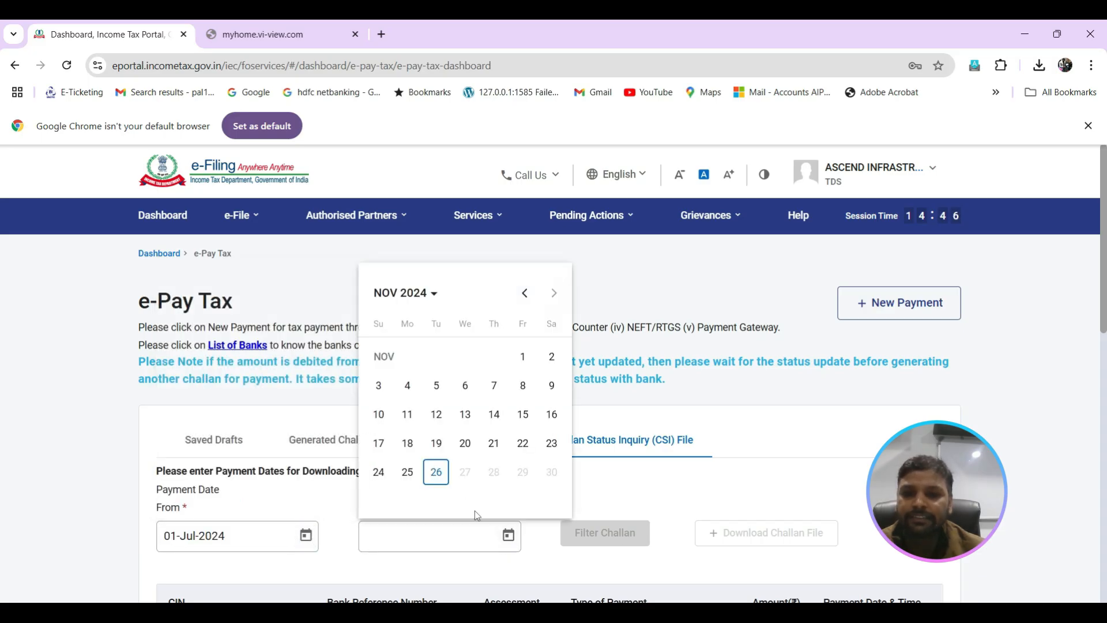
pyautogui.click(436, 473)
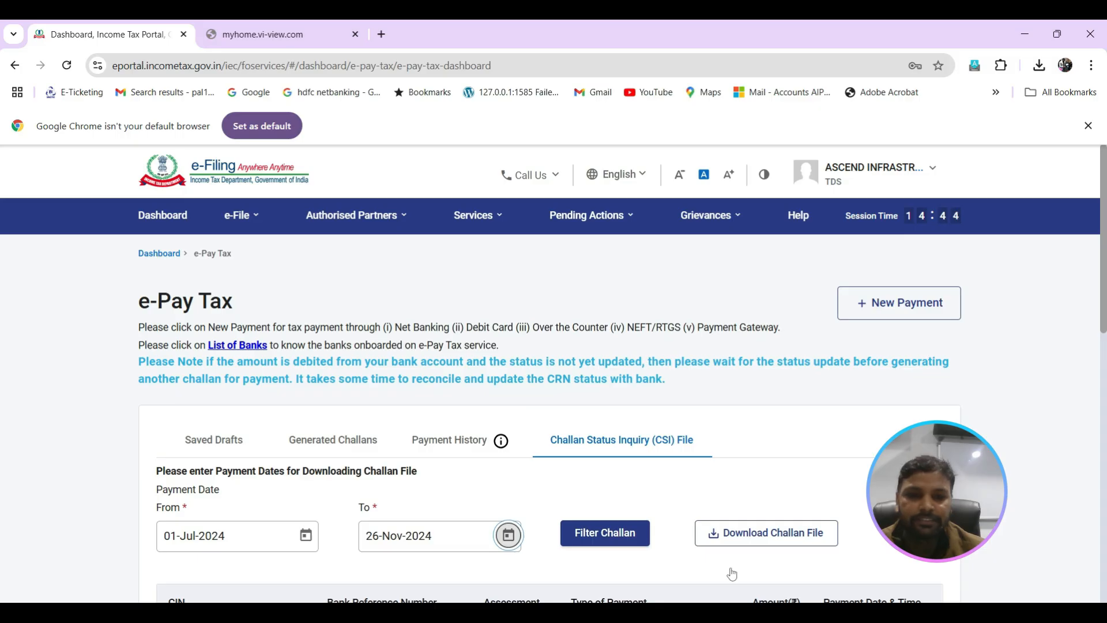
# Step: Download the challan file and view the CSI files in the Downloads folder in File Explorer
pyautogui.click(783, 534)
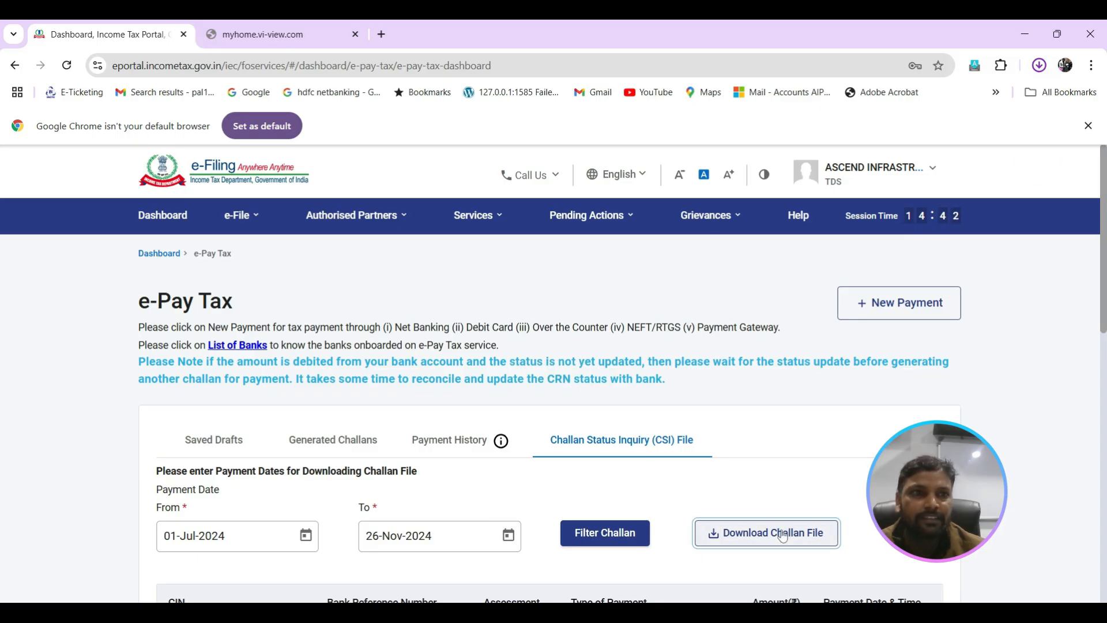
pyautogui.click(1039, 66)
pyautogui.click(65, 227)
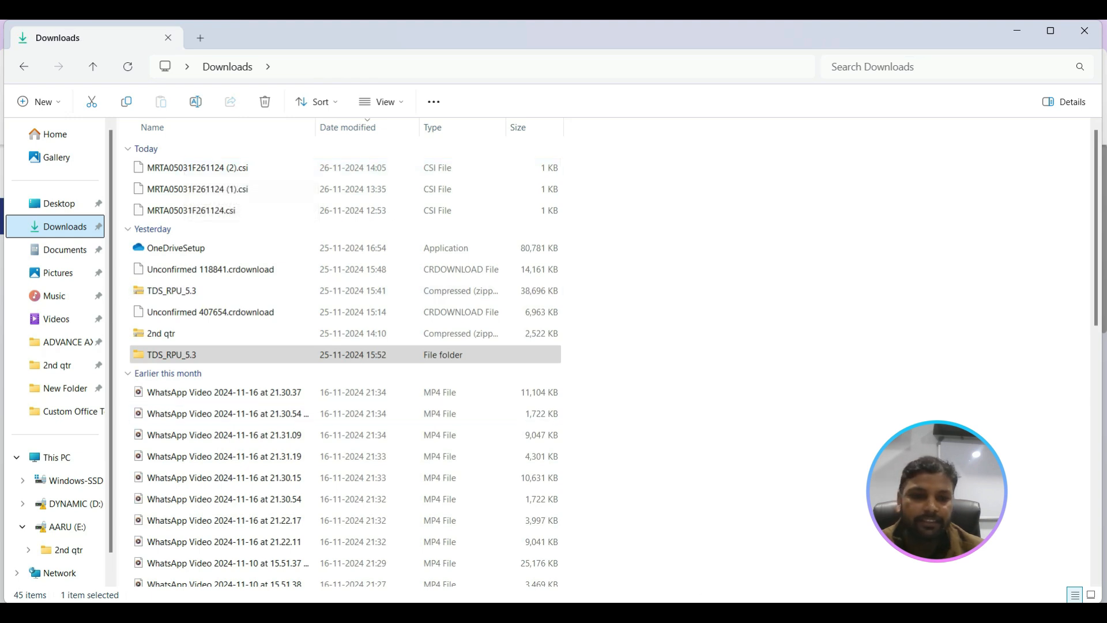
# Step: Switch to the RPU's file path dialog and choose the CSI file without a number suffix from Downloads as the challan input file
pyautogui.click(775, 612)
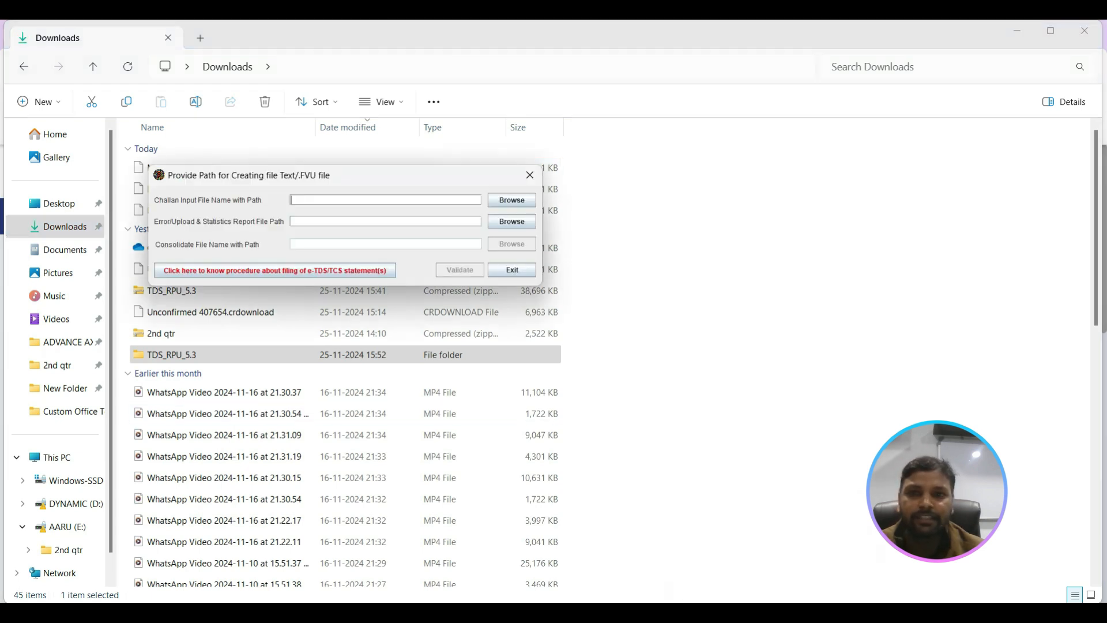
pyautogui.click(520, 203)
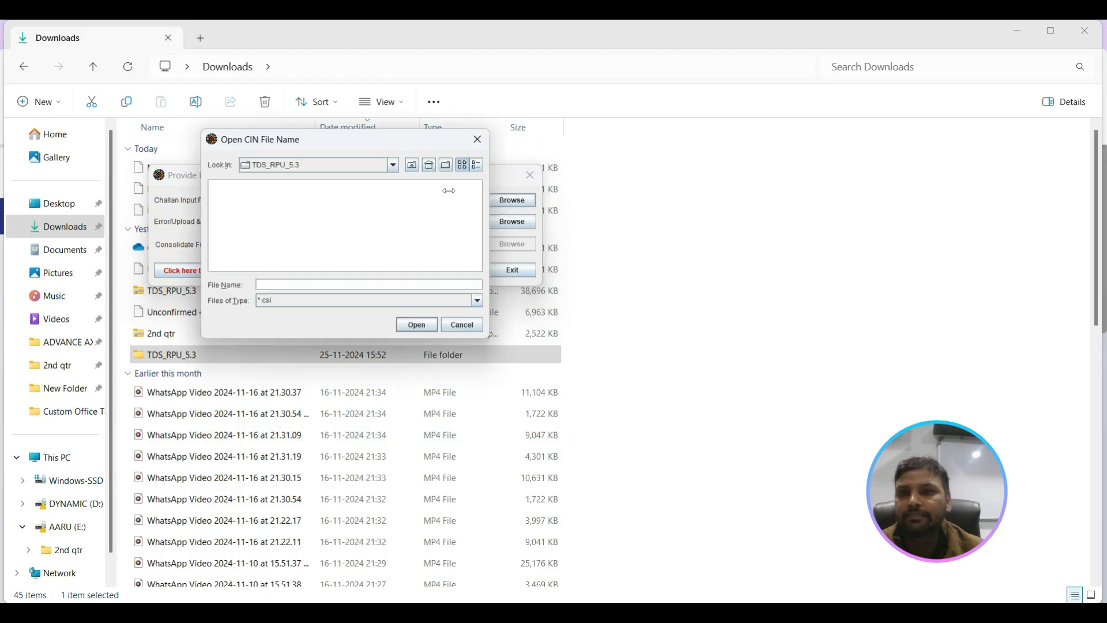
pyautogui.click(392, 165)
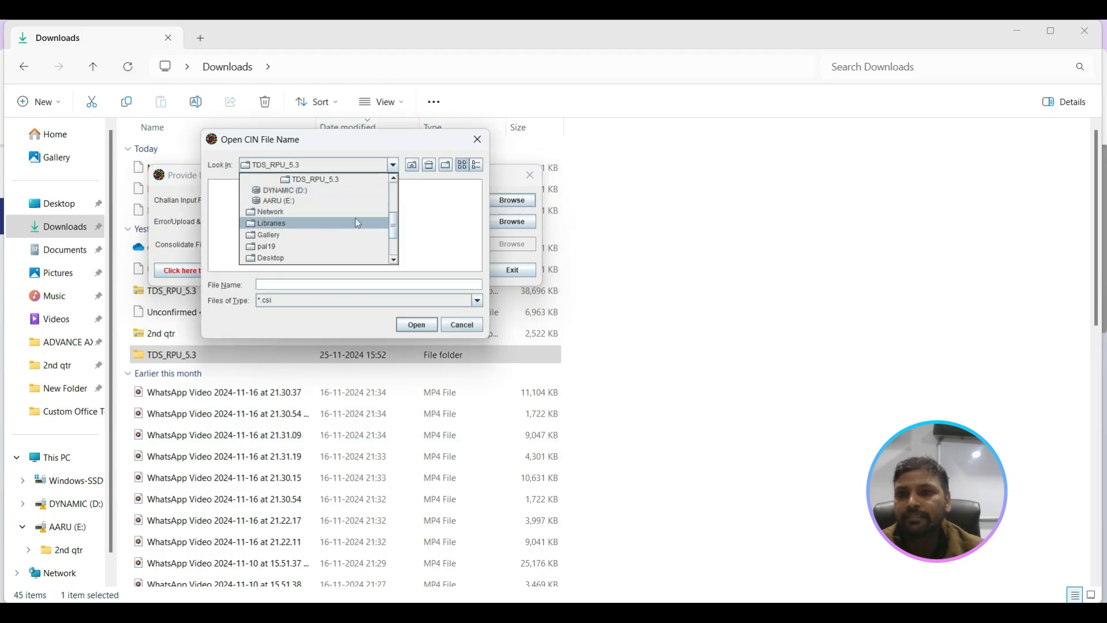
pyautogui.click(394, 261)
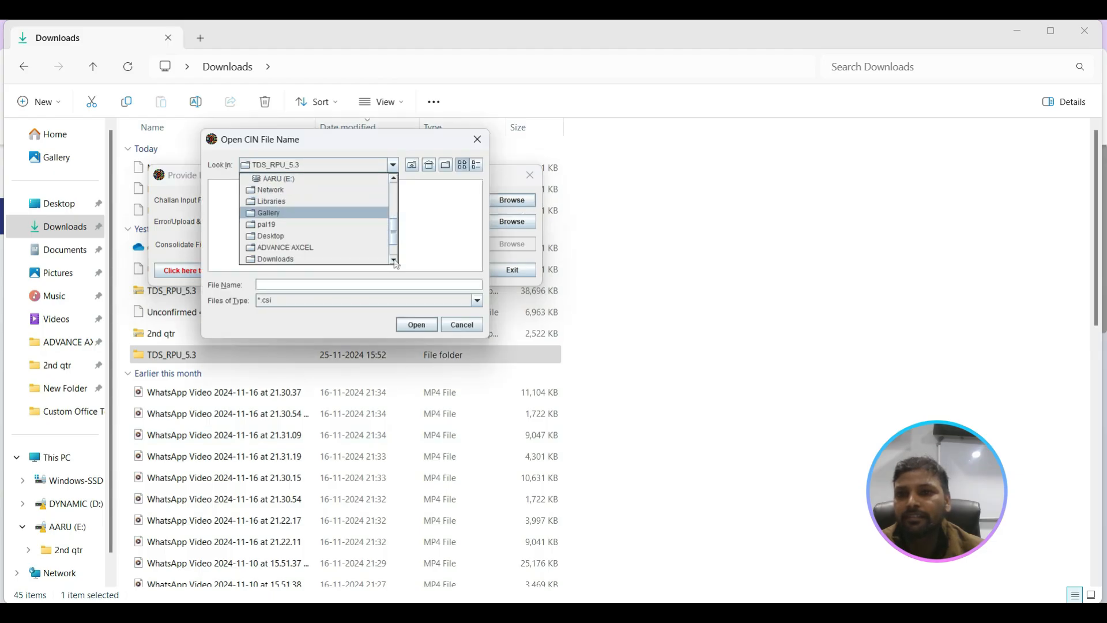
pyautogui.click(394, 260)
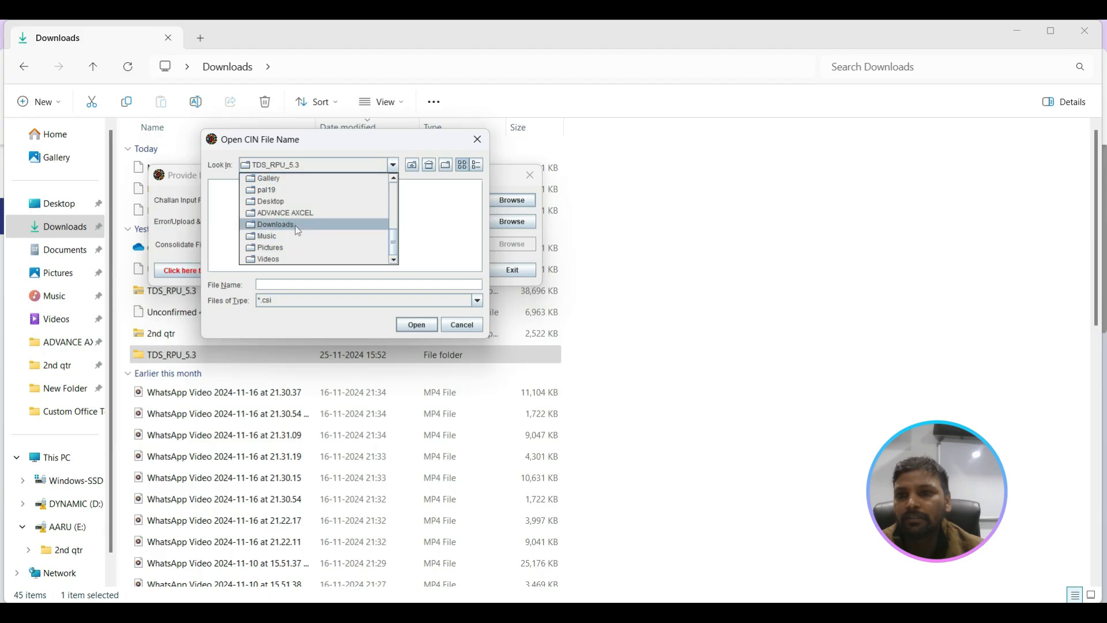
pyautogui.click(295, 226)
pyautogui.doubleClick(296, 225)
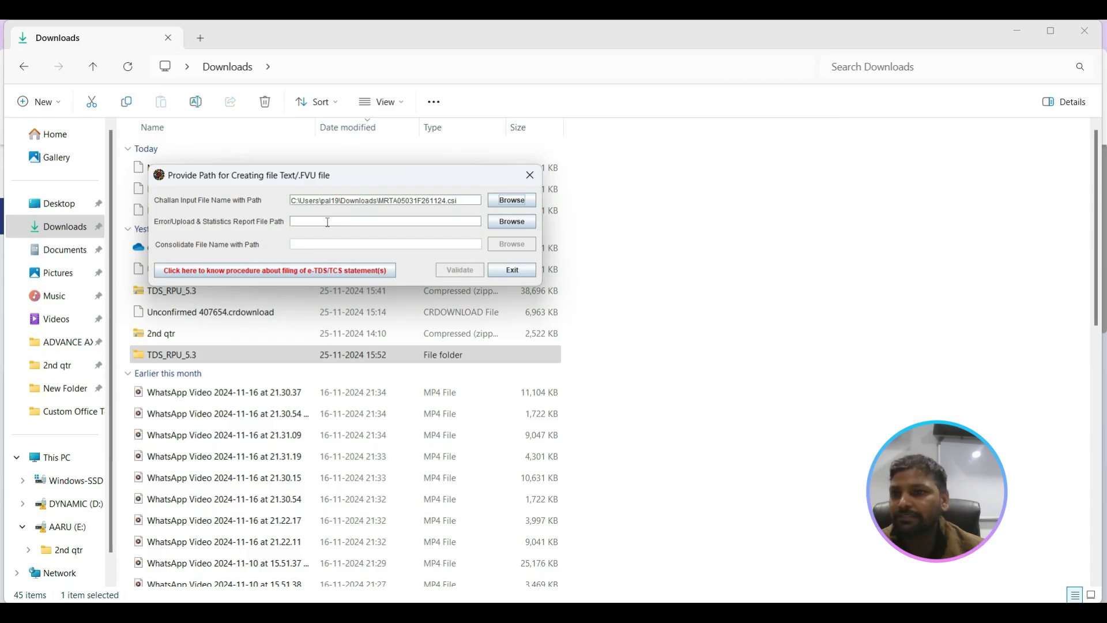
# Step: Set the error/upload and statistics report file path to 26QRQ2 in the New Folder inside Documents
pyautogui.click(509, 225)
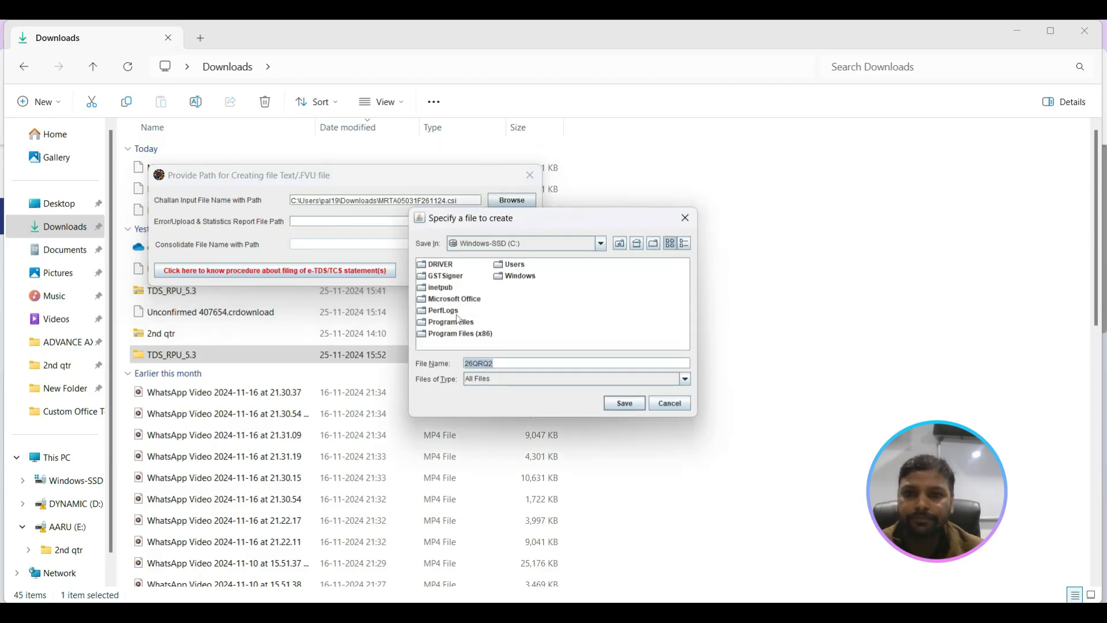
pyautogui.click(602, 243)
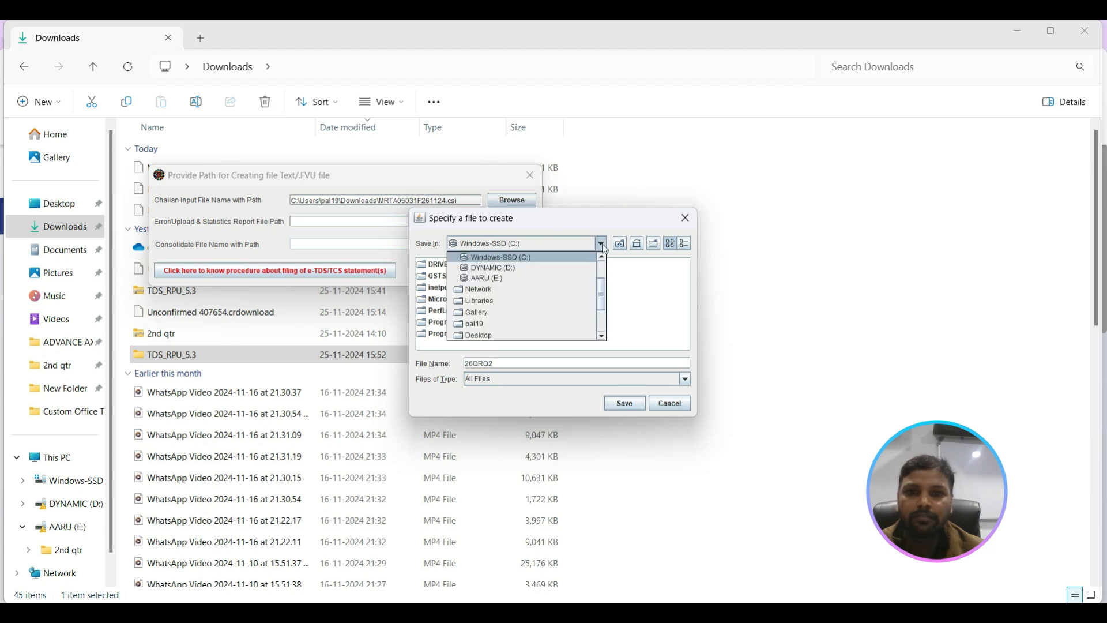
pyautogui.click(603, 338)
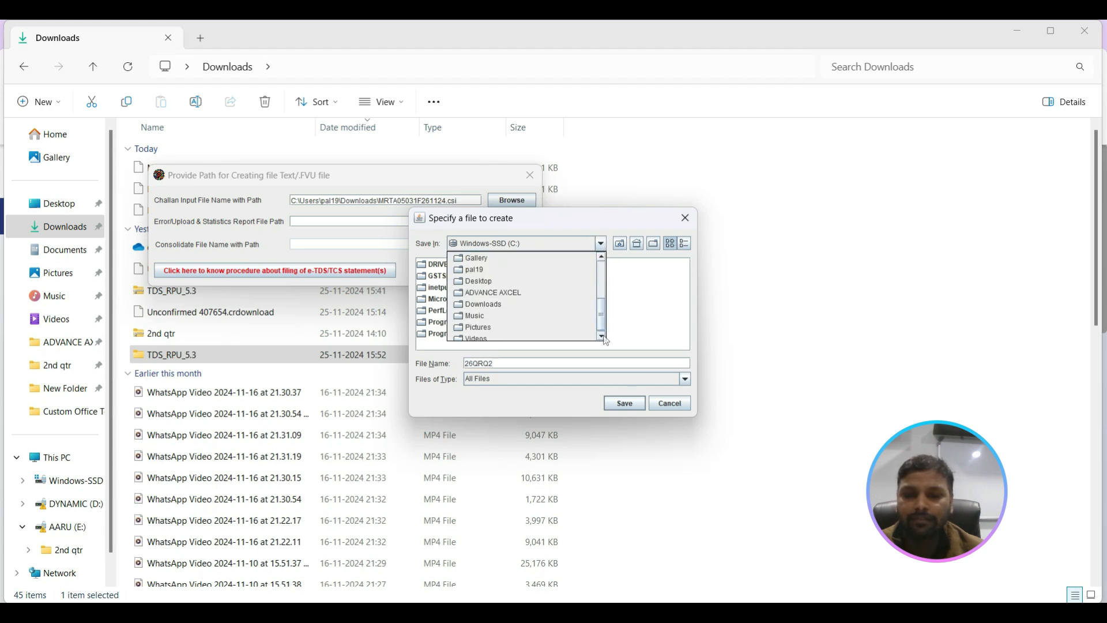
pyautogui.click(601, 257)
pyautogui.click(601, 256)
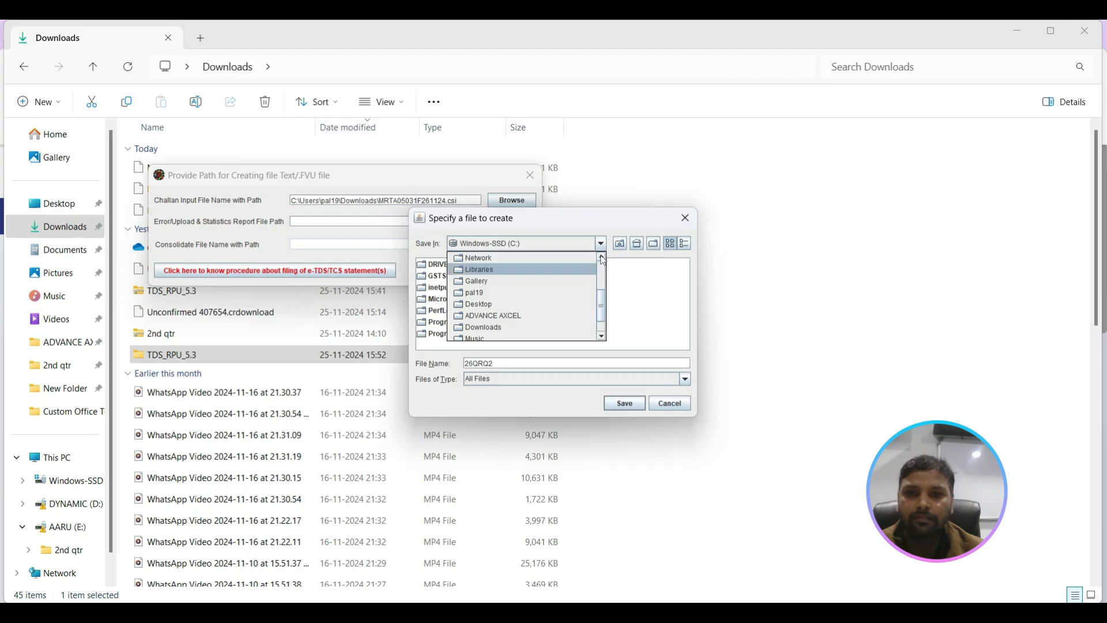
pyautogui.click(601, 256)
pyautogui.click(601, 258)
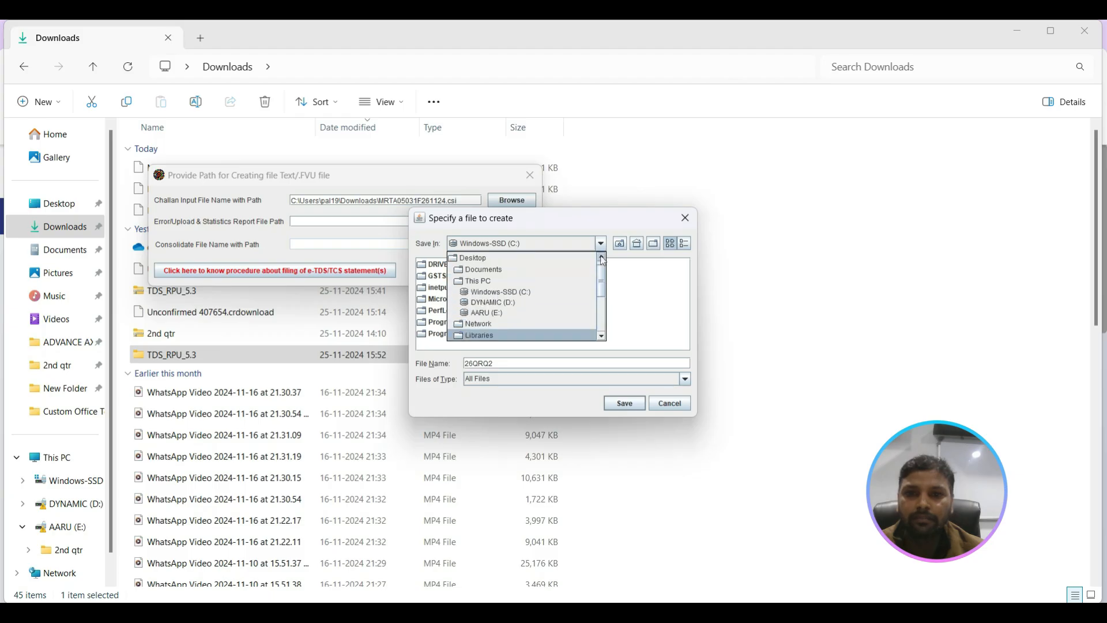
pyautogui.click(508, 269)
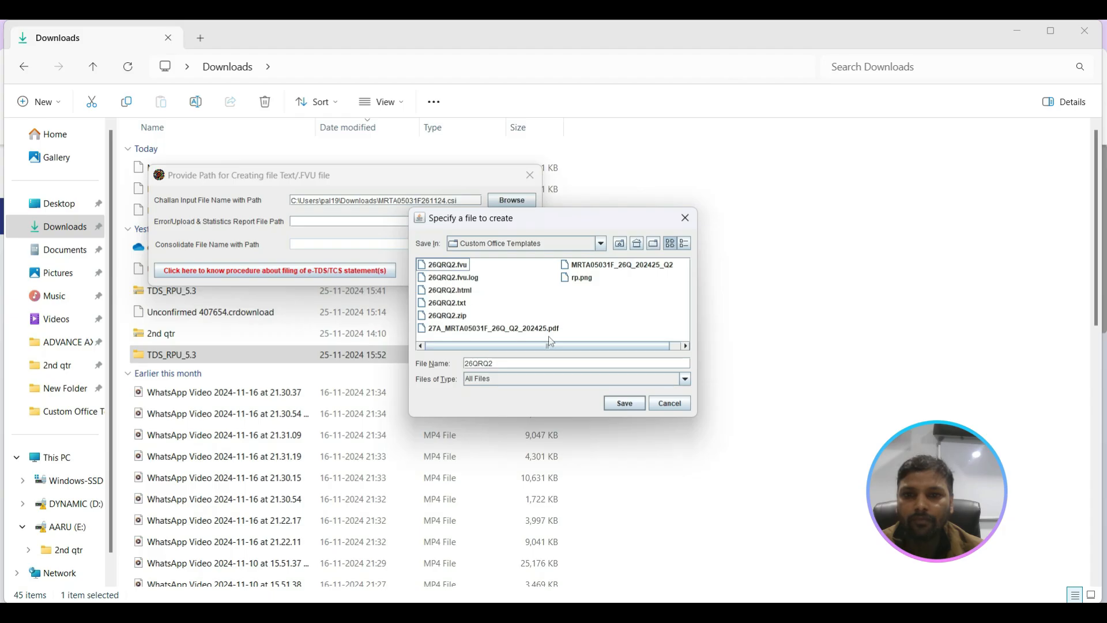
pyautogui.click(601, 242)
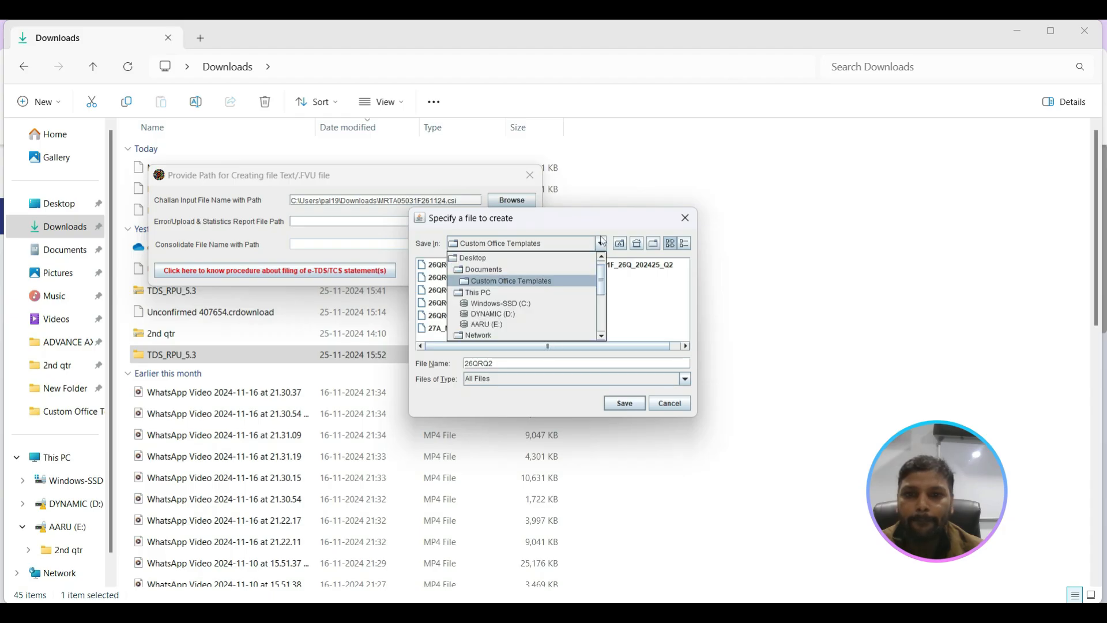
pyautogui.click(522, 269)
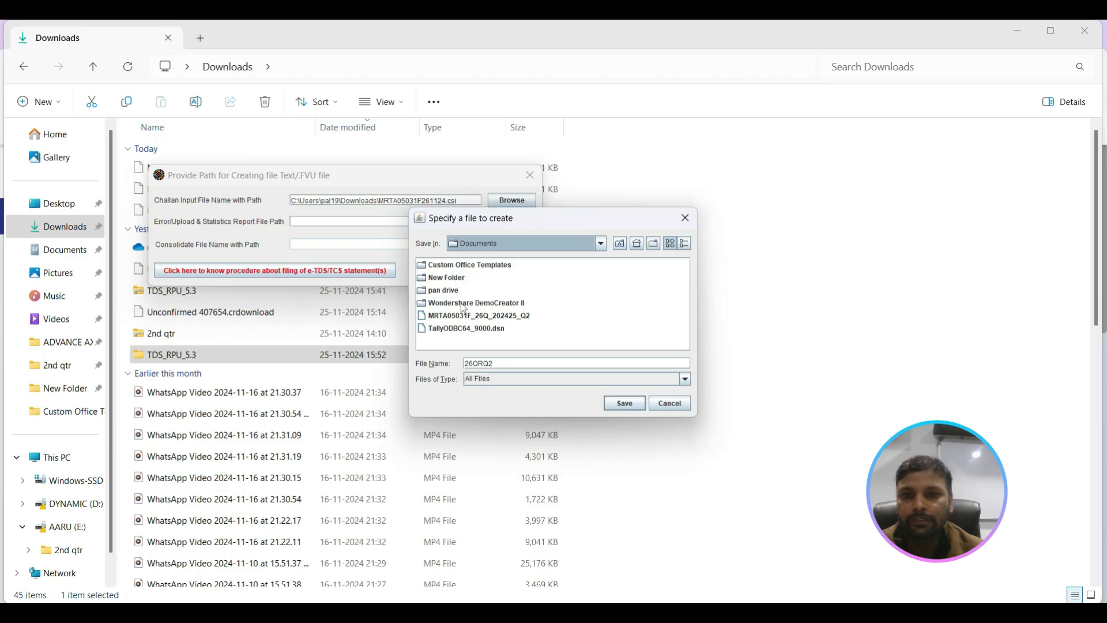
pyautogui.doubleClick(453, 277)
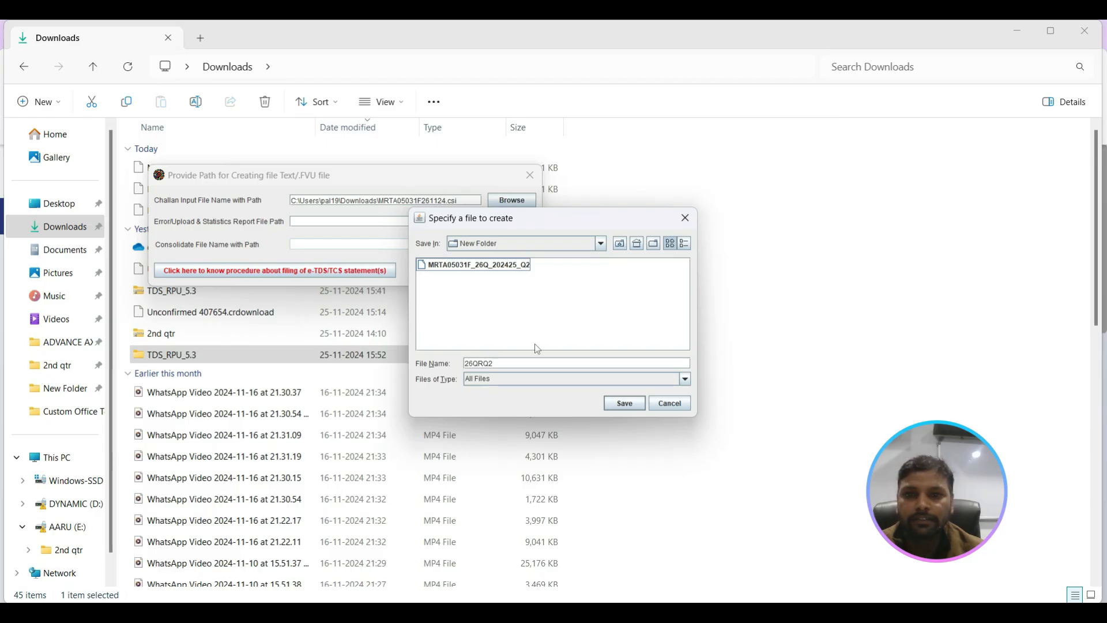
pyautogui.click(621, 405)
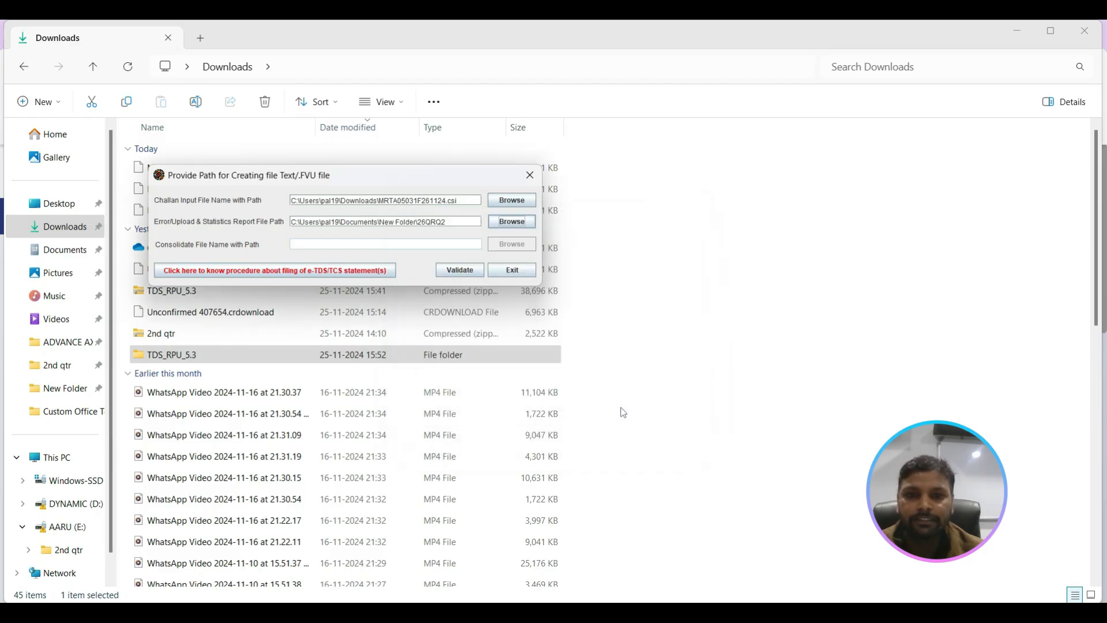
# Step: Validate the return with the chosen file paths and accept the follow-up messages, including the feedback request
pyautogui.click(459, 270)
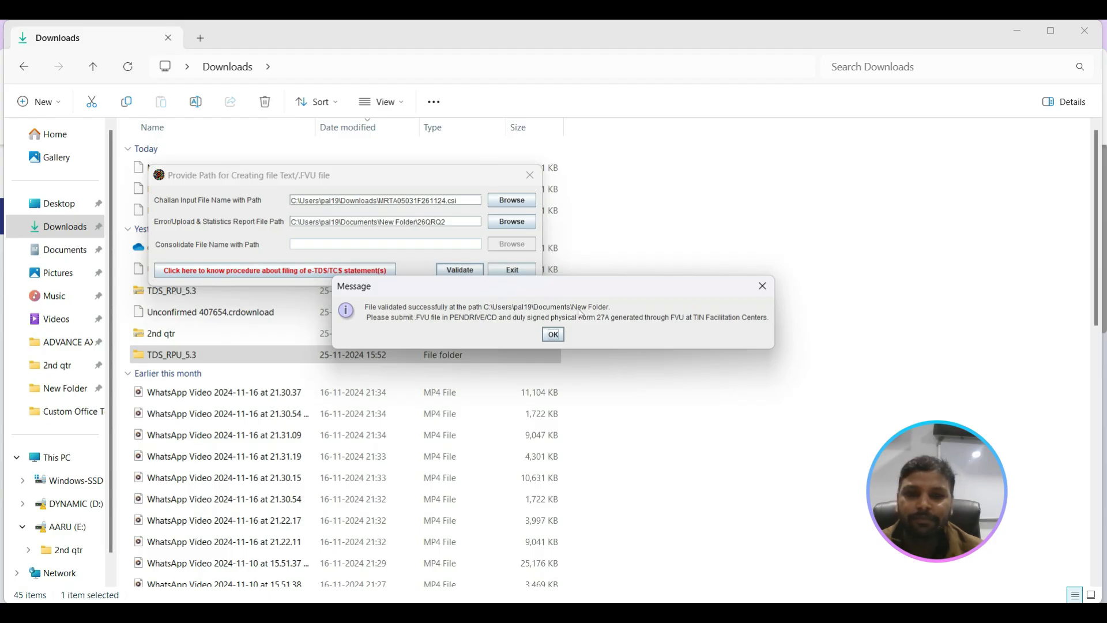
pyautogui.click(553, 335)
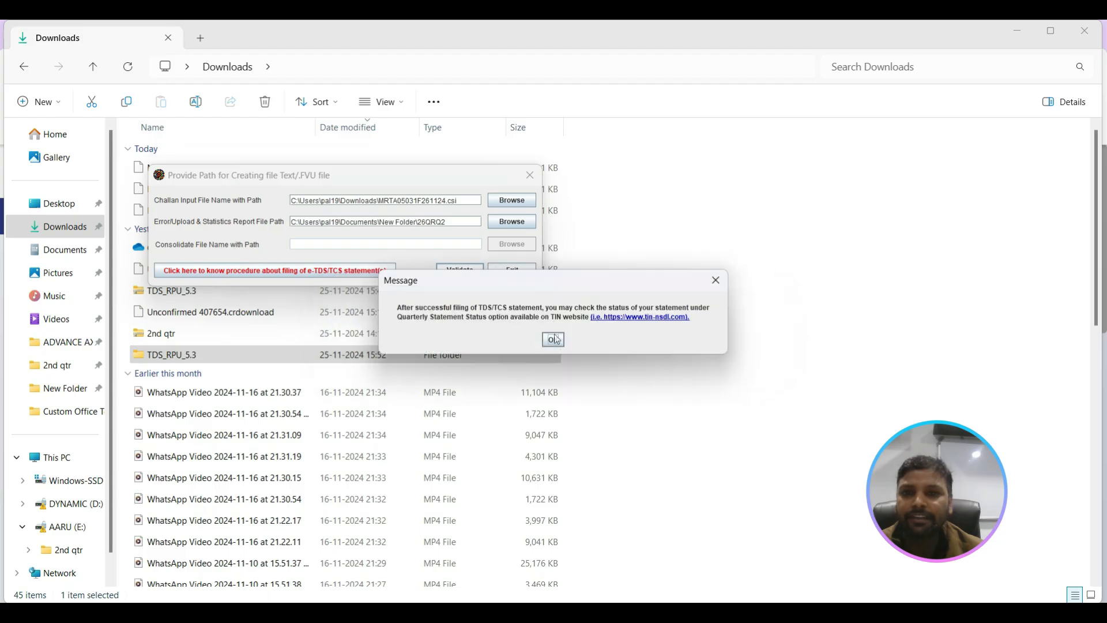
pyautogui.click(554, 339)
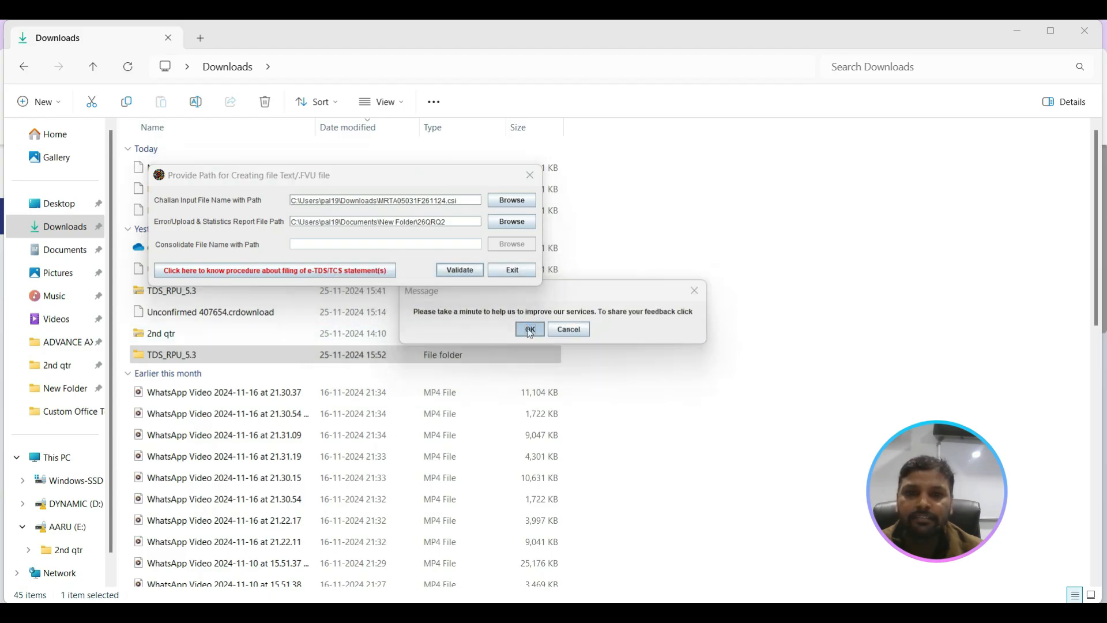
pyautogui.click(529, 330)
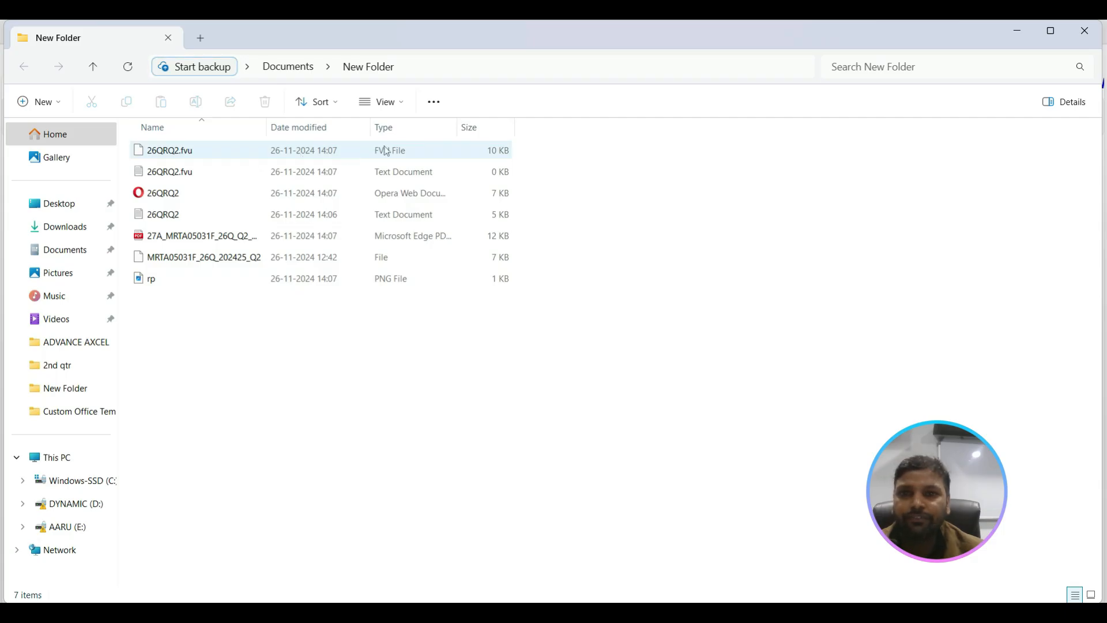
# Step: Compress the 26QRQ2.fvu file in New Folder to a ZIP file, keeping the name 26QRQ2
pyautogui.click(288, 158)
pyautogui.rightClick(288, 156)
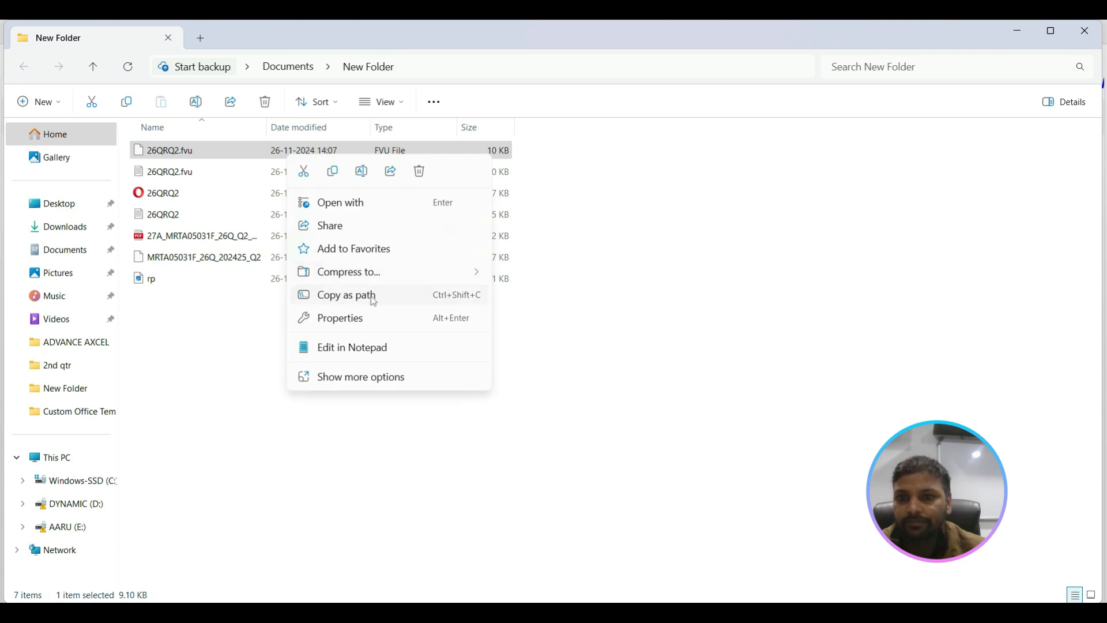
pyautogui.moveTo(363, 274)
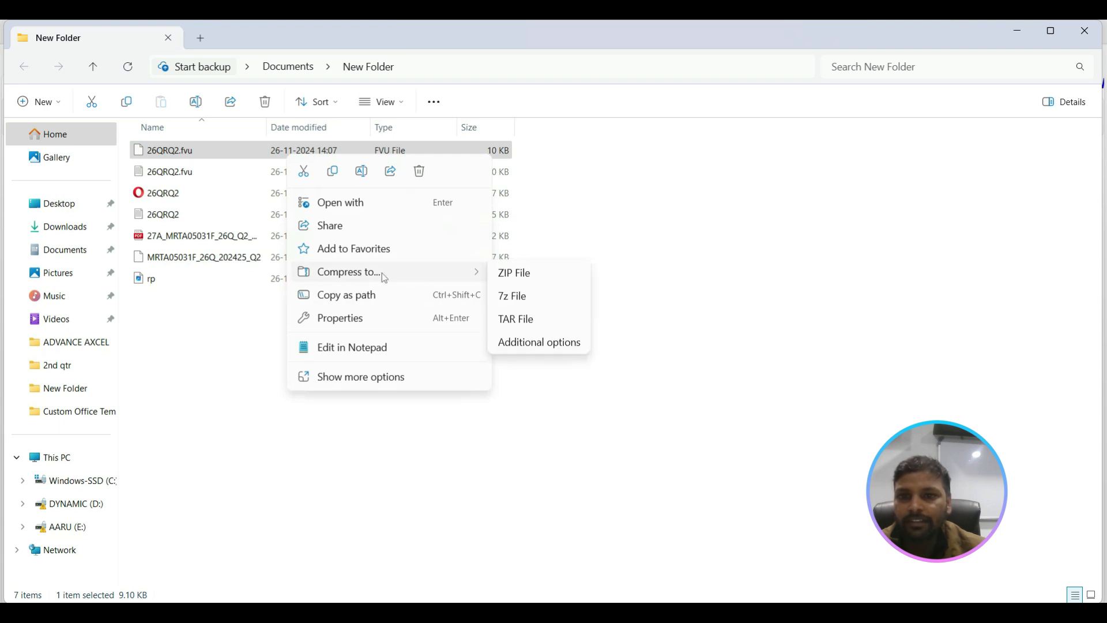
pyautogui.click(530, 276)
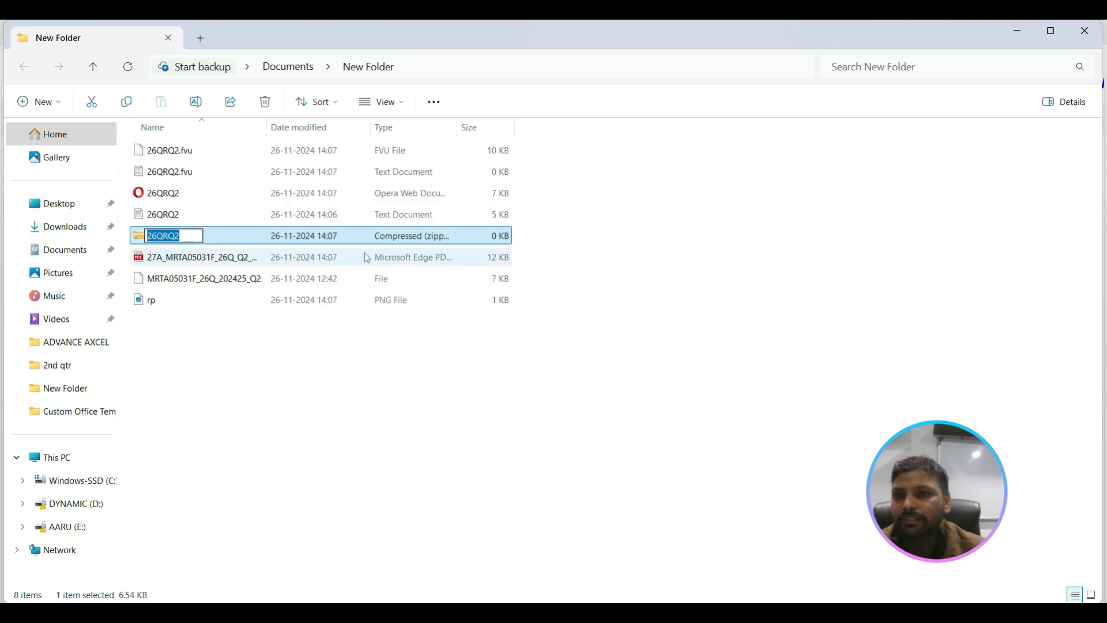
pyautogui.press('Return')
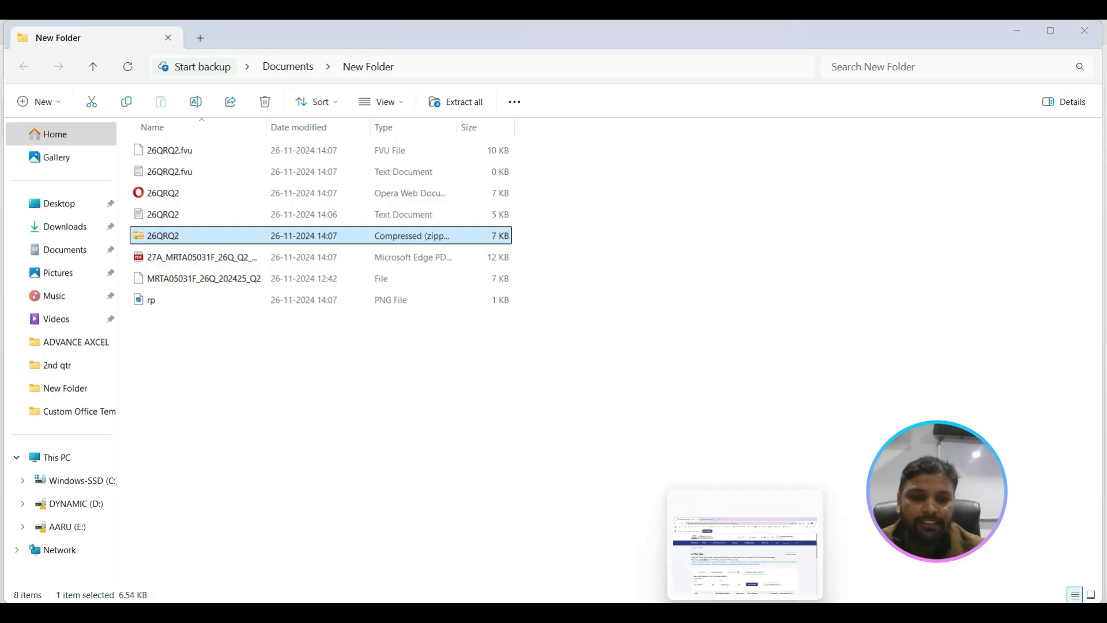
# Step: Switch to the e-Filing portal in Chrome and open the page for filing income tax forms
pyautogui.click(745, 613)
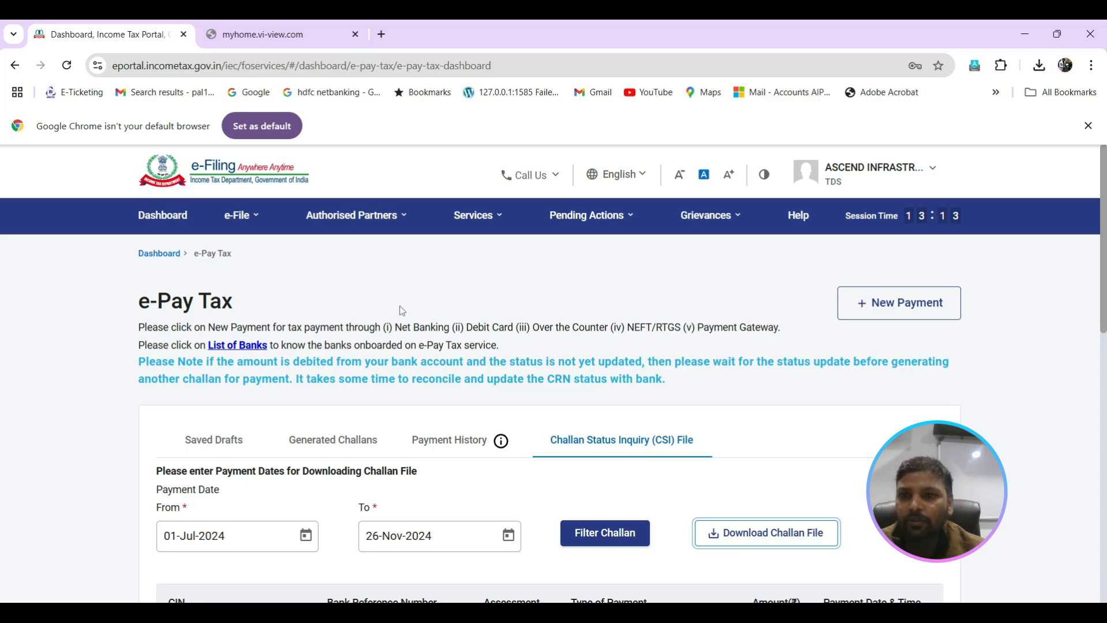
pyautogui.moveTo(268, 228)
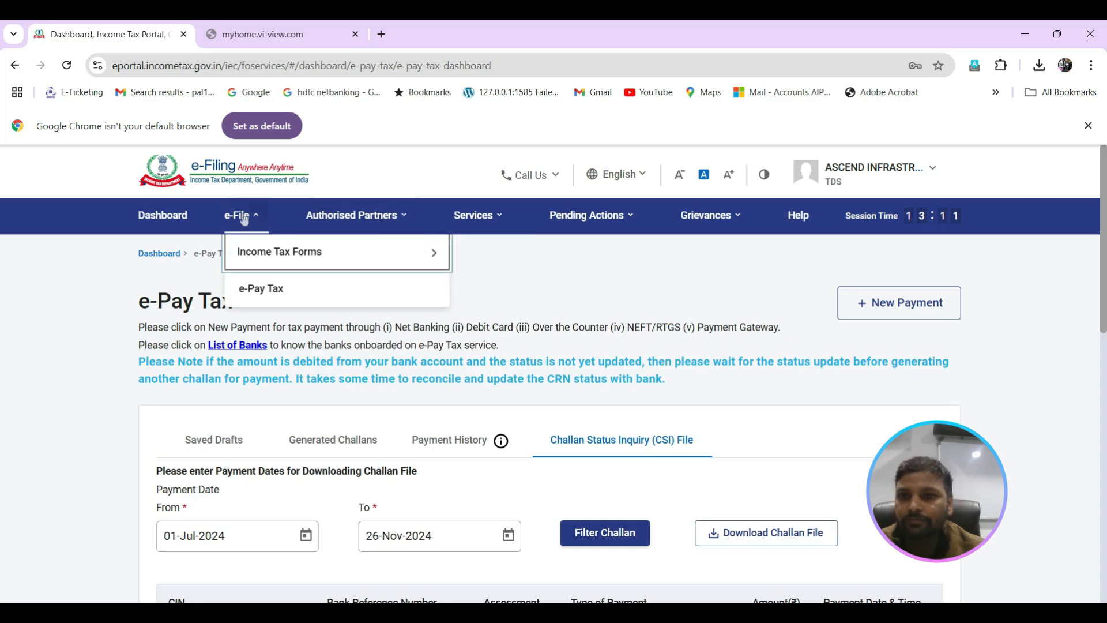
pyautogui.moveTo(262, 254)
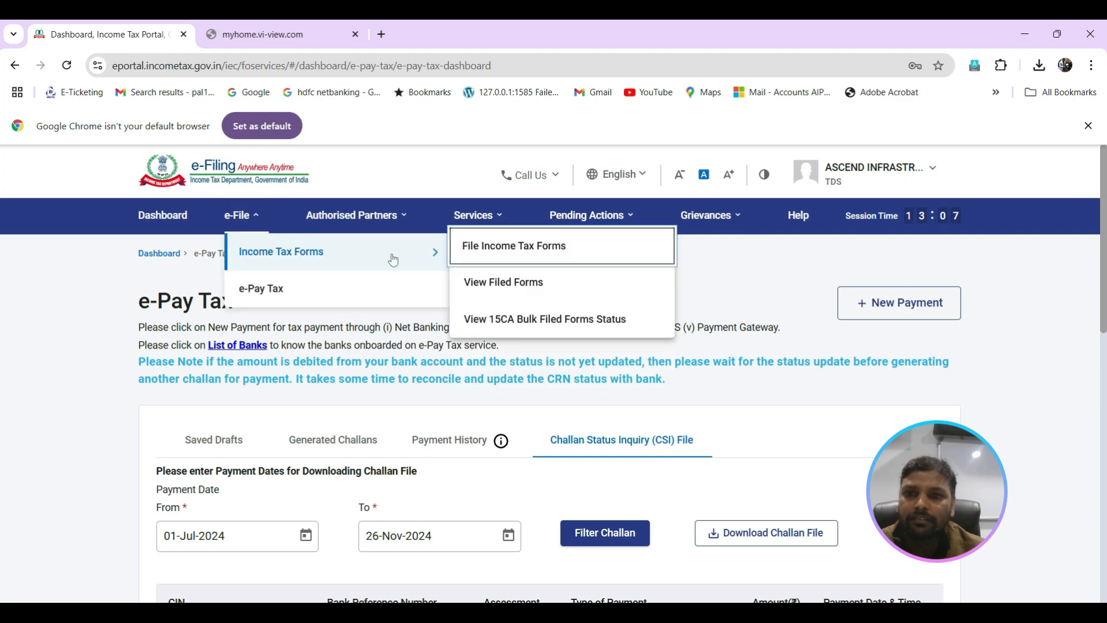
pyautogui.click(470, 249)
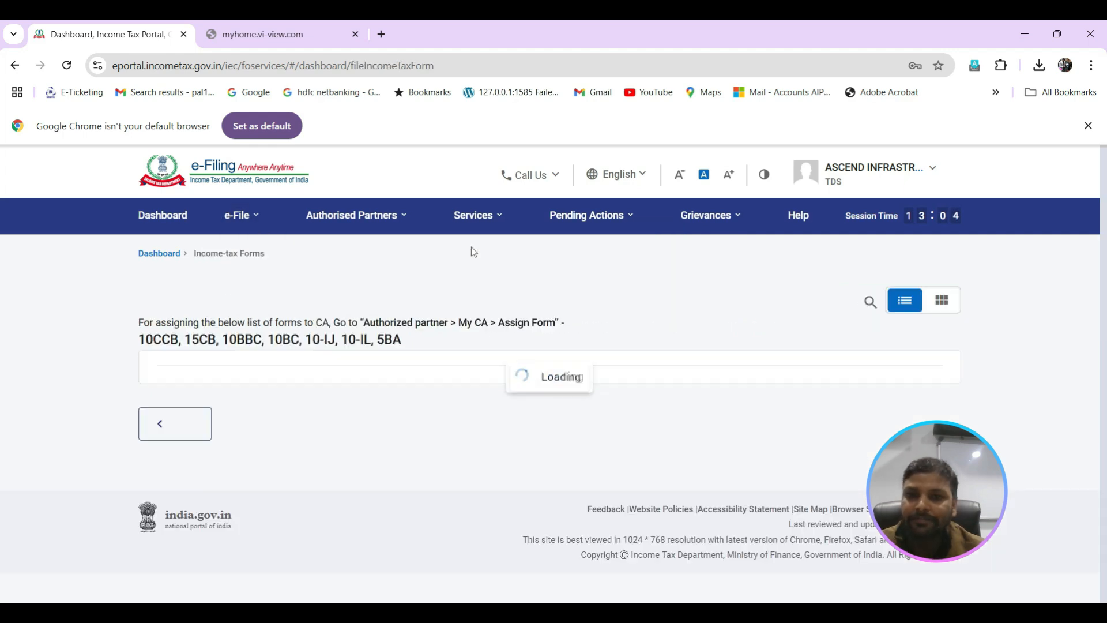
# Step: Find Deduction of tax at source (Form TDS) on the second page of forms and start the TDS/TCS return
pyautogui.moveTo(1103, 268); pyautogui.dragTo(1104, 522)
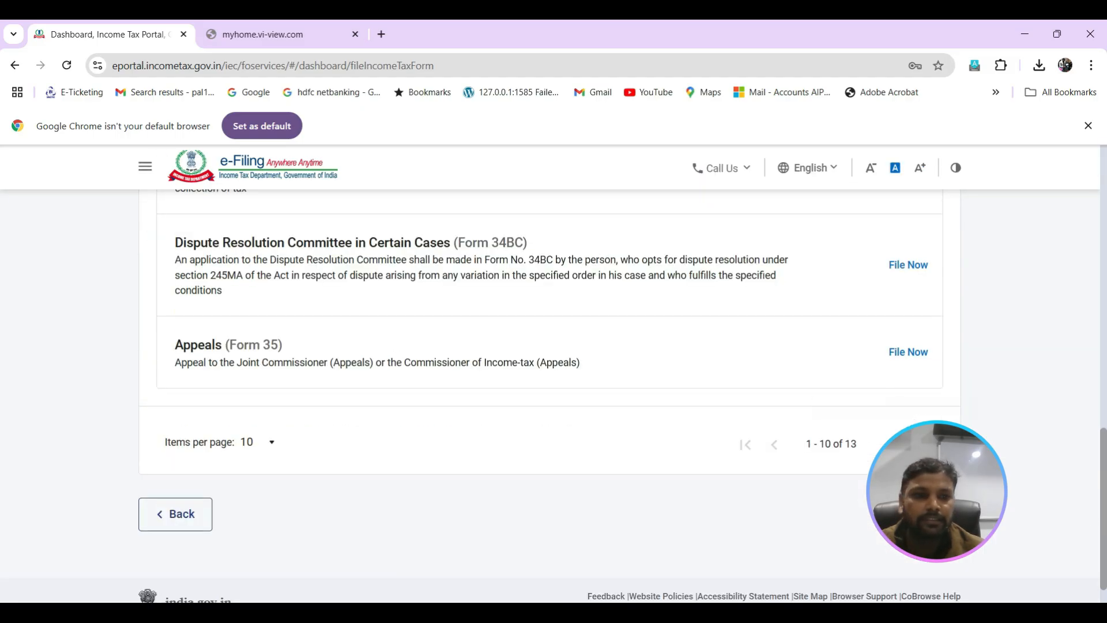
pyautogui.click(893, 444)
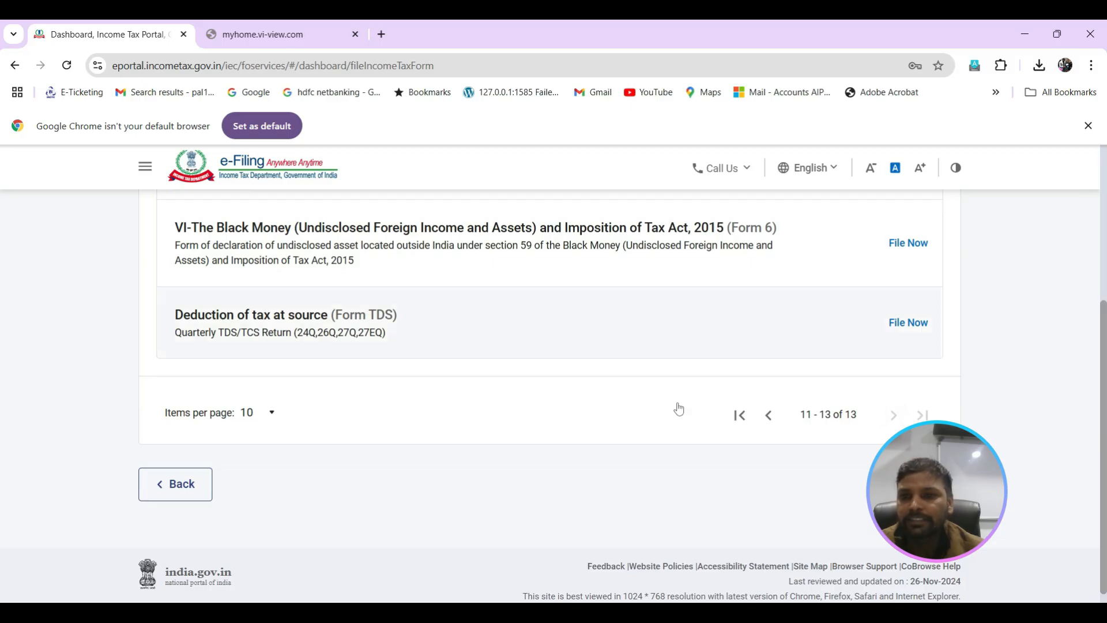
pyautogui.click(384, 336)
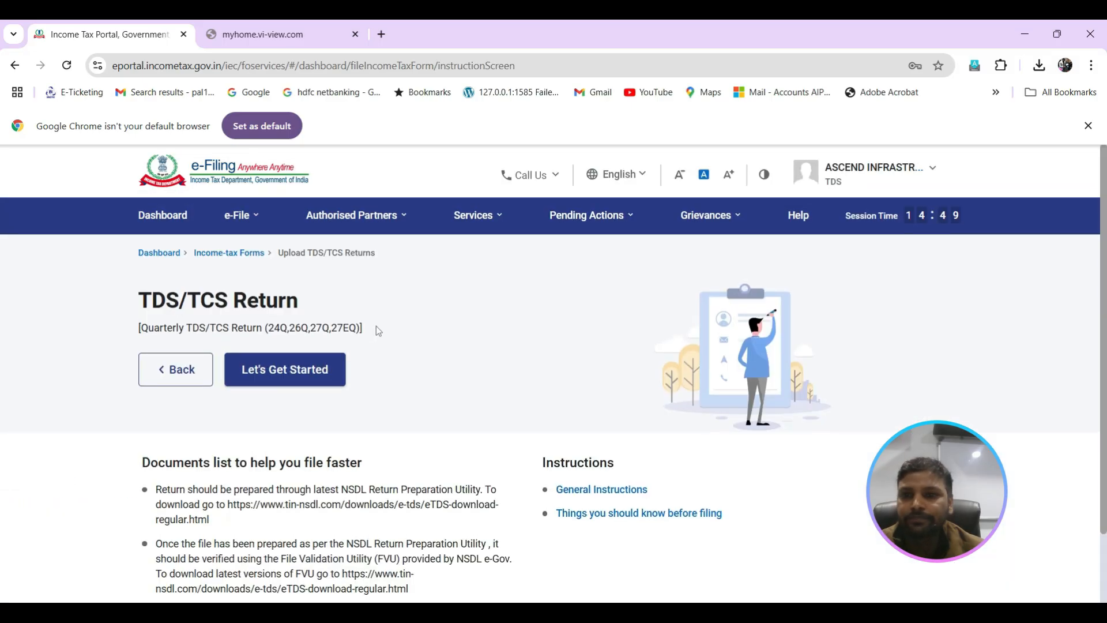
pyautogui.click(301, 377)
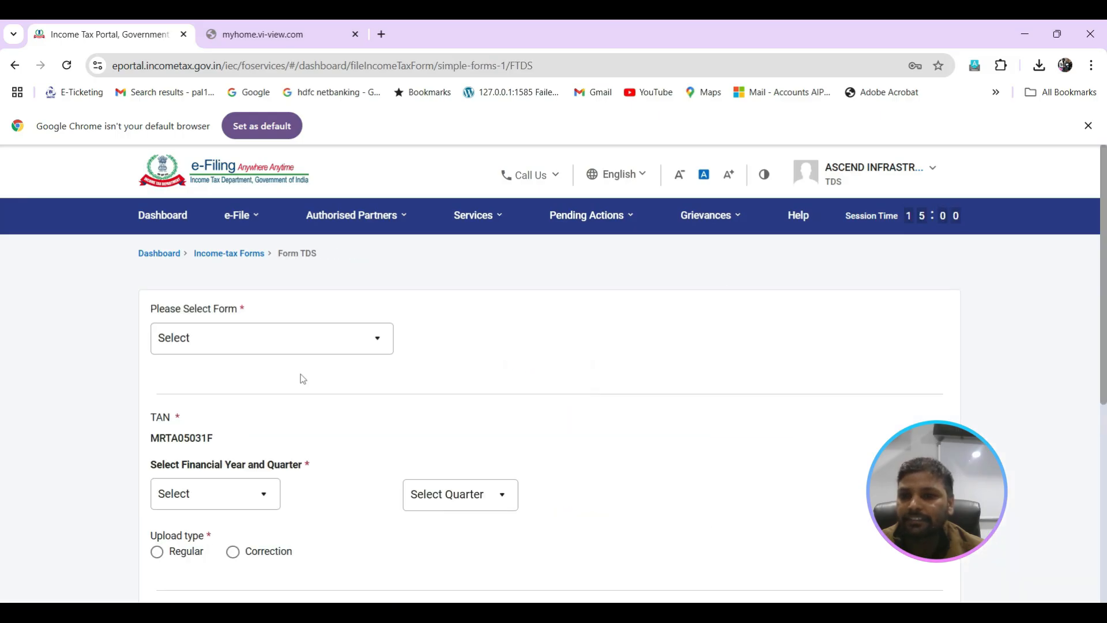
# Step: Choose 26Q (Other than salary) as the form and set the financial year to 2024-25
pyautogui.click(366, 346)
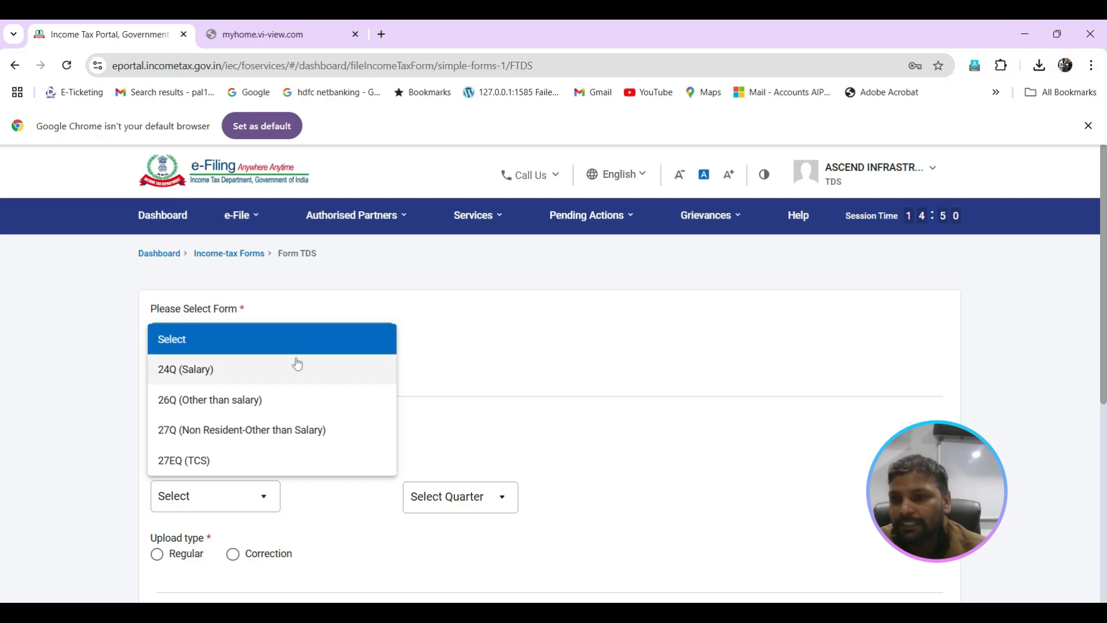
pyautogui.click(267, 401)
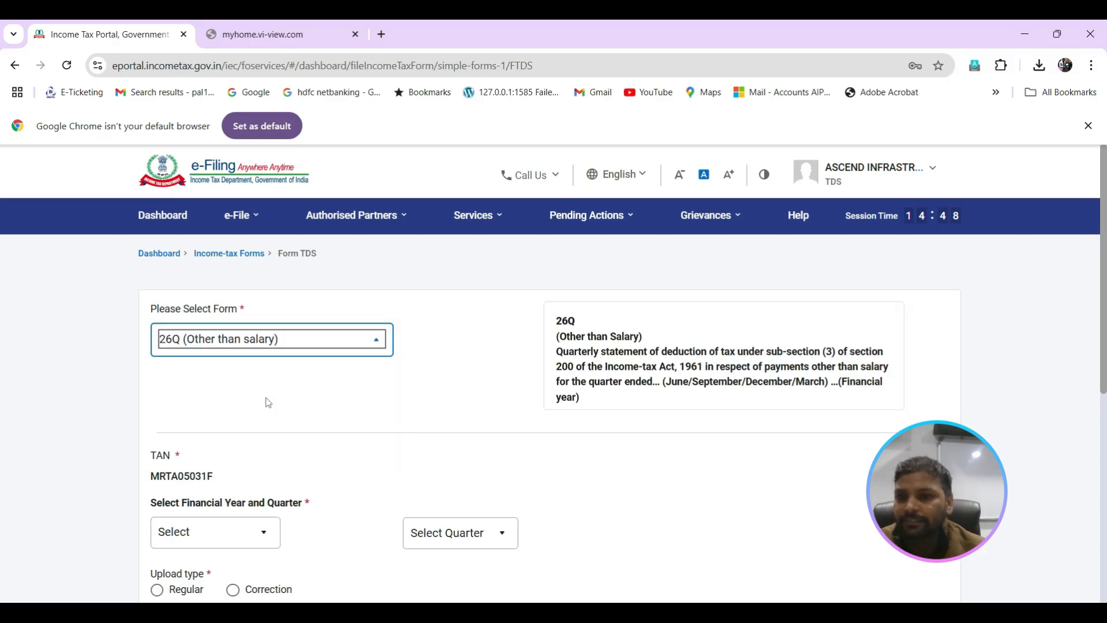
pyautogui.click(248, 541)
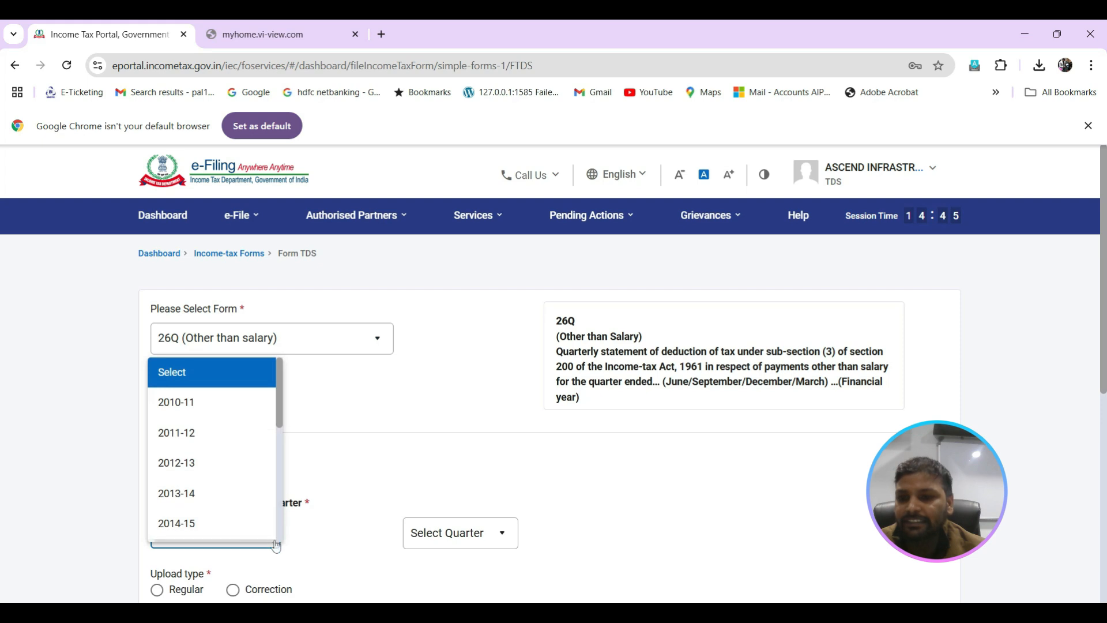
pyautogui.doubleClick(275, 540)
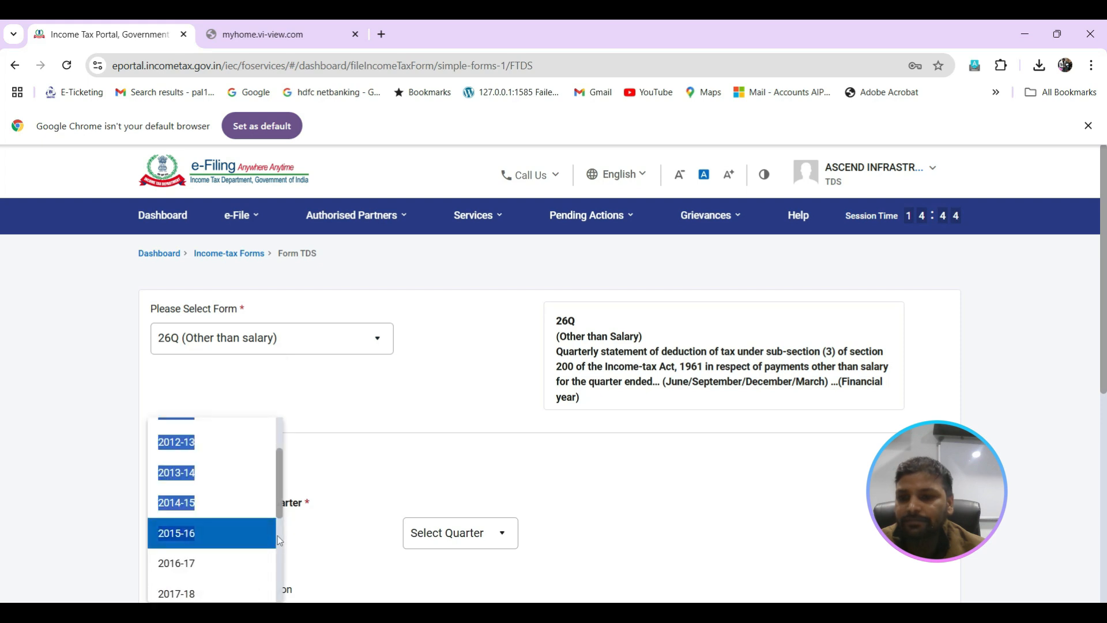
pyautogui.click(365, 460)
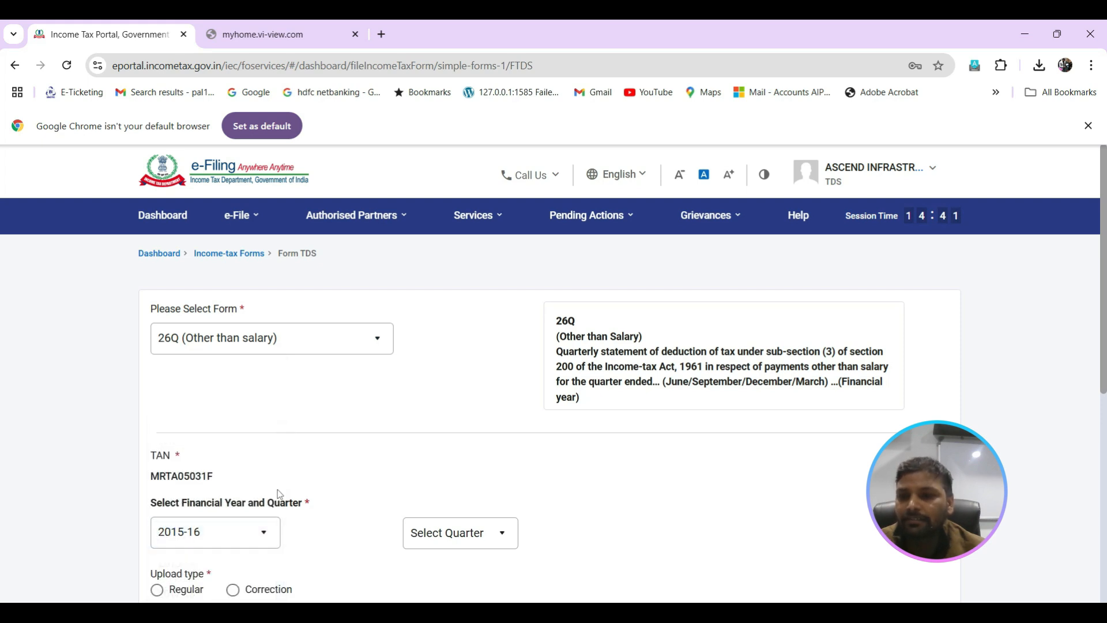
pyautogui.click(266, 537)
pyautogui.moveTo(281, 489); pyautogui.dragTo(282, 588)
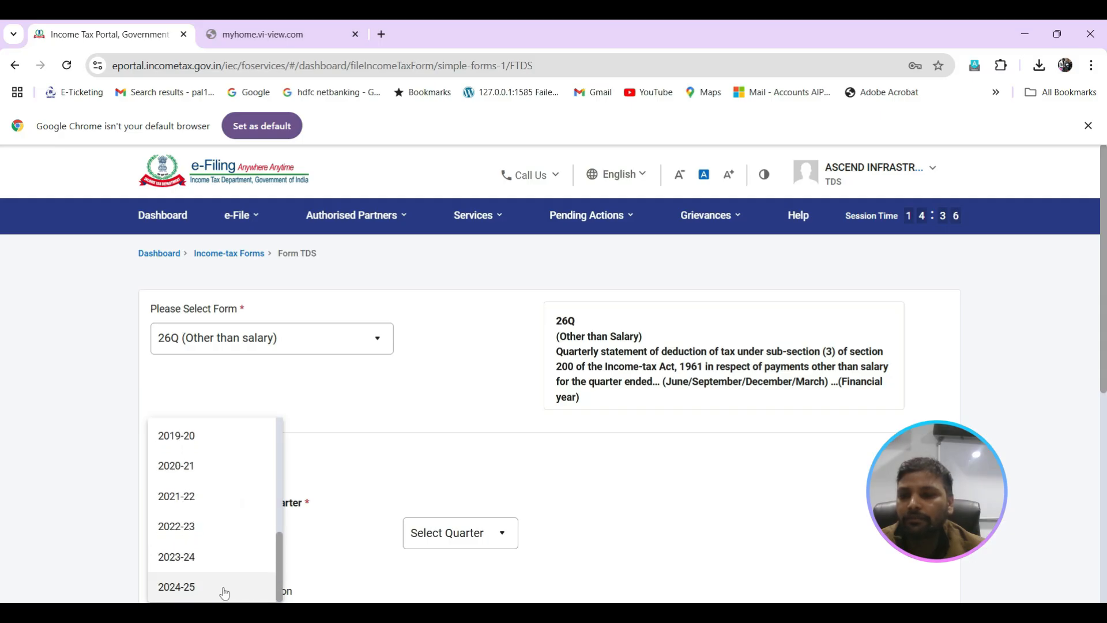
pyautogui.click(196, 592)
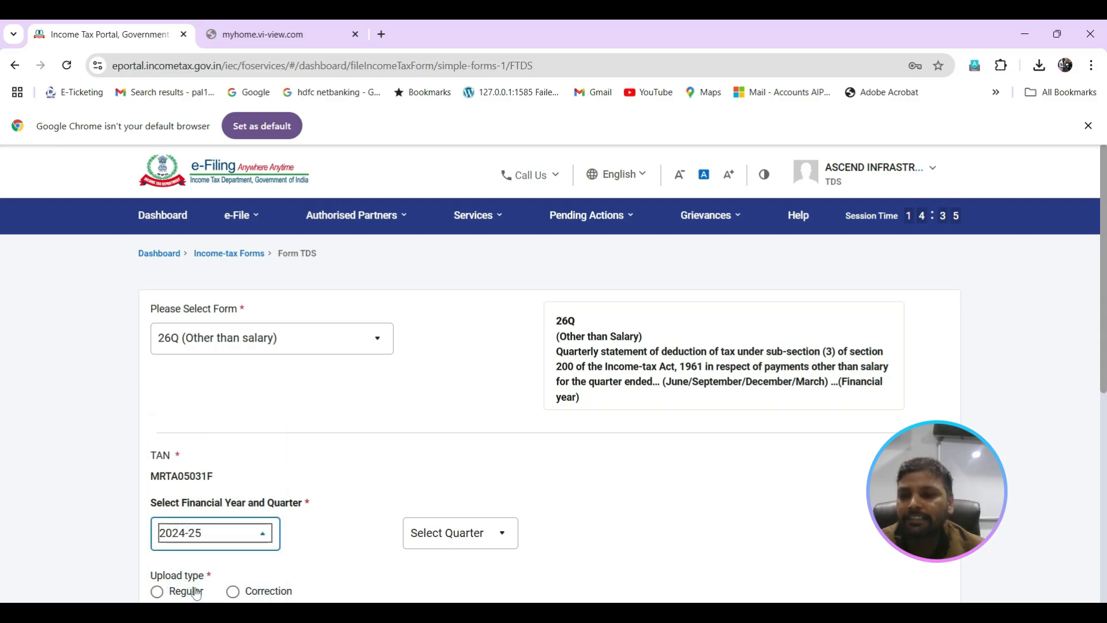
# Step: Set the quarter to Q2 and choose Regular as the upload type
pyautogui.click(499, 532)
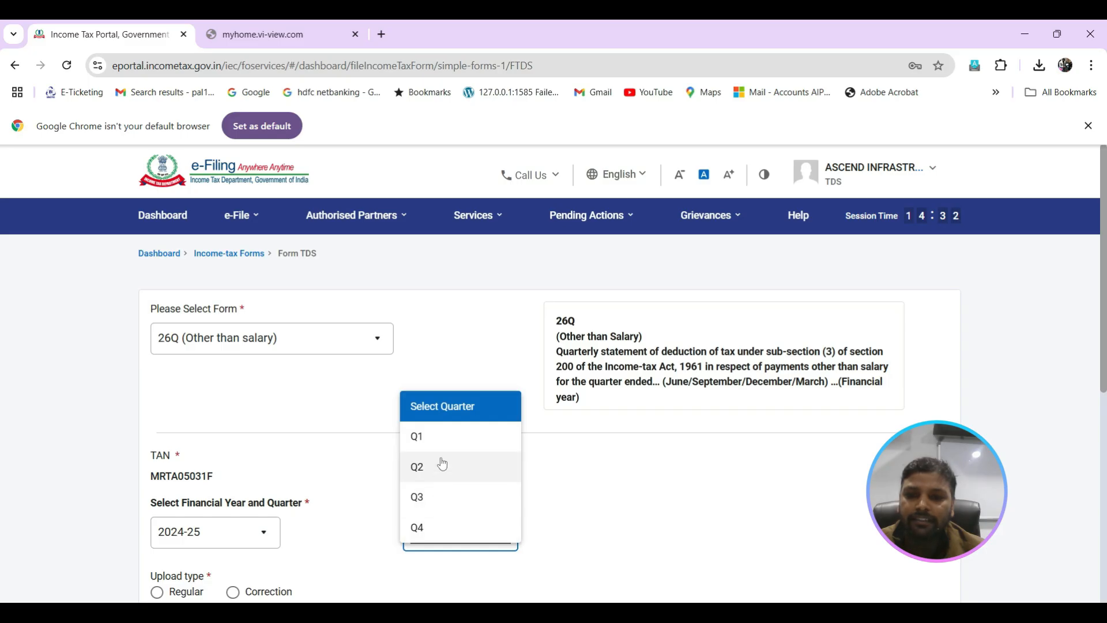
pyautogui.click(418, 471)
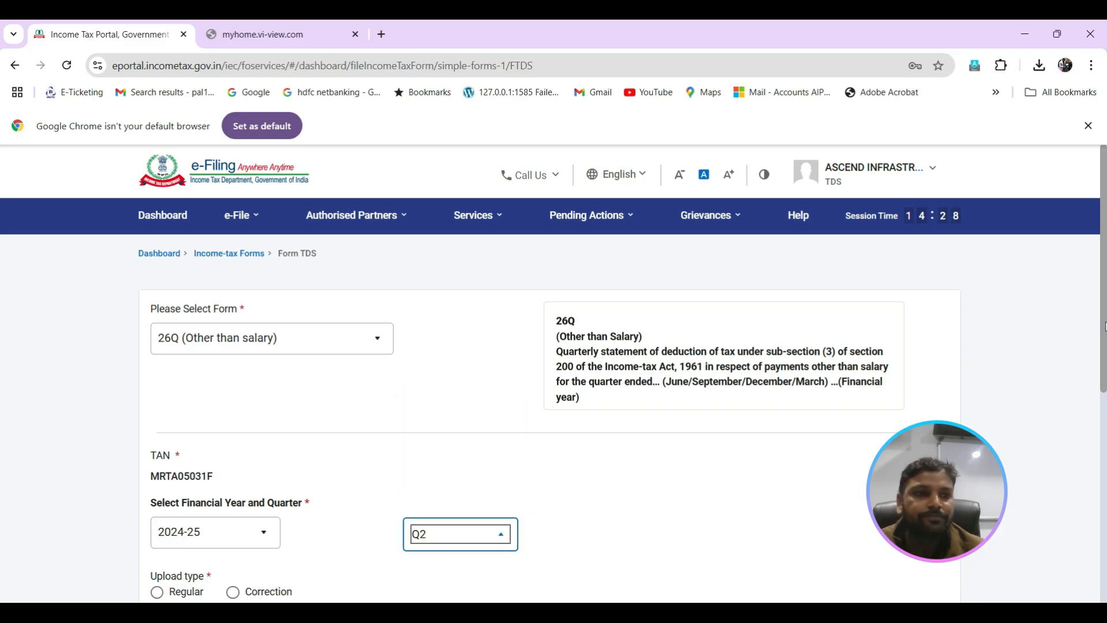
pyautogui.scroll(-3, 1104, 326)
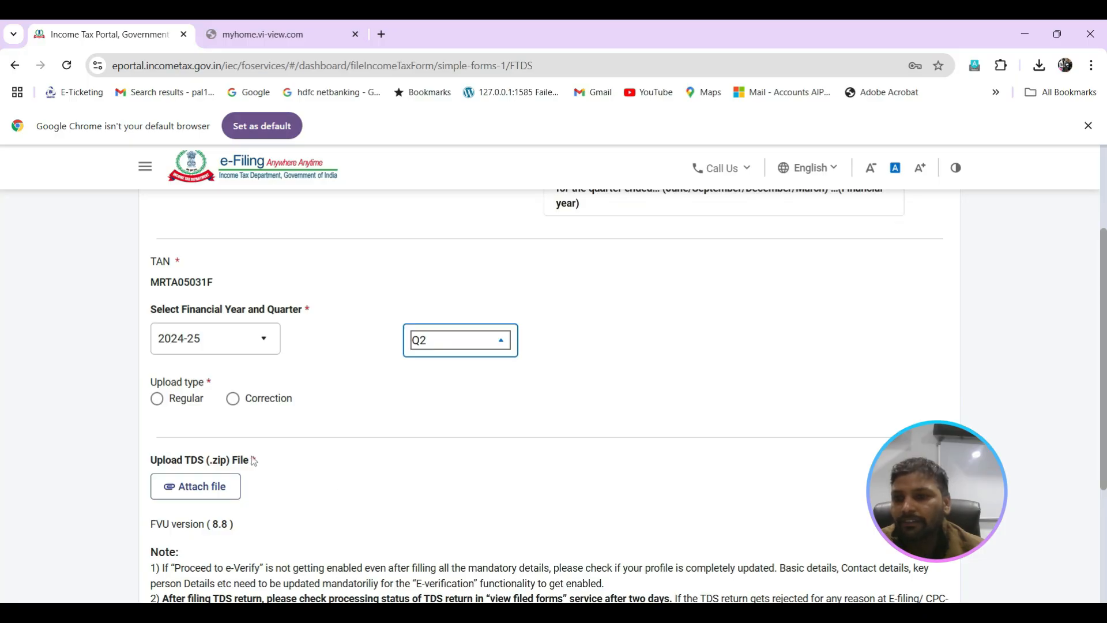
pyautogui.click(157, 398)
# Step: Locate the zipped 26QRQ2 file in New Folder for the TDS file attachment, and close the file chooser without attaching it
pyautogui.click(181, 494)
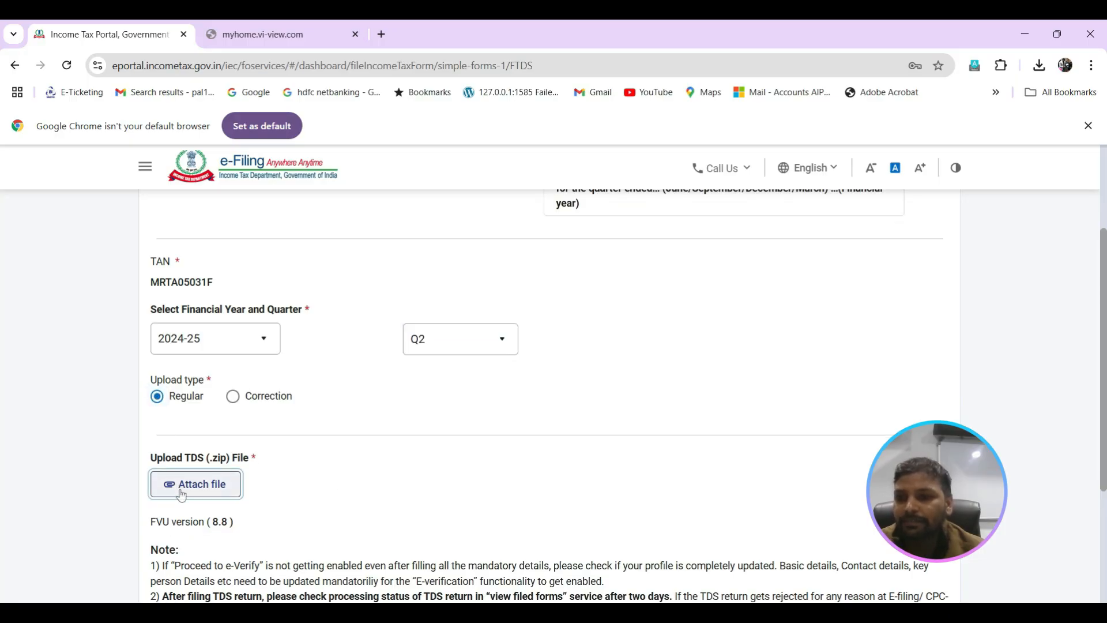
pyautogui.doubleClick(159, 156)
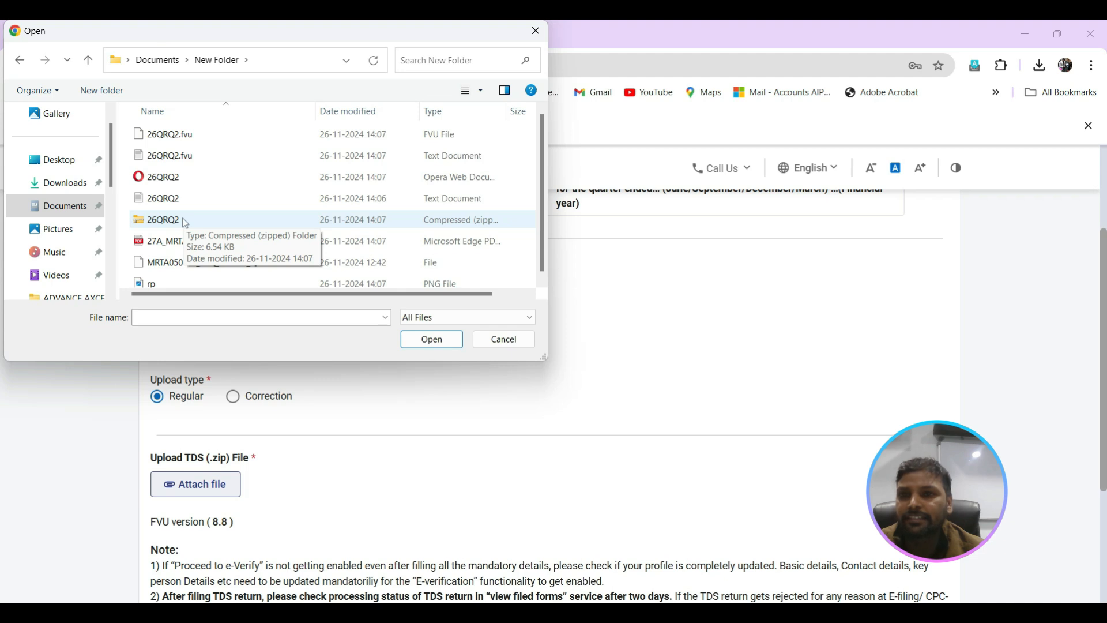
pyautogui.click(537, 31)
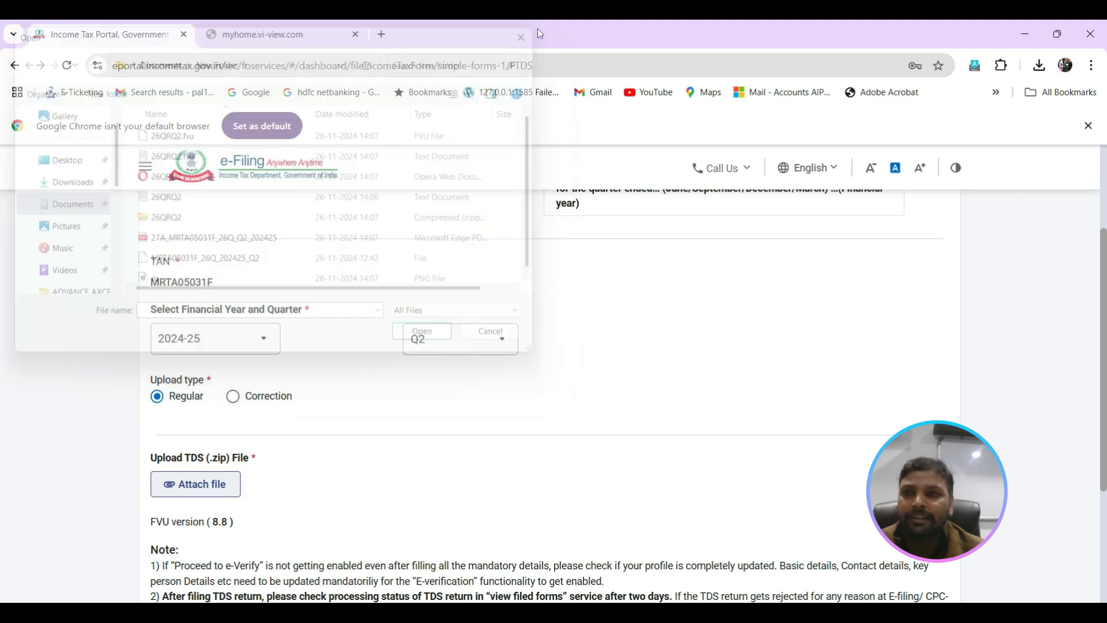